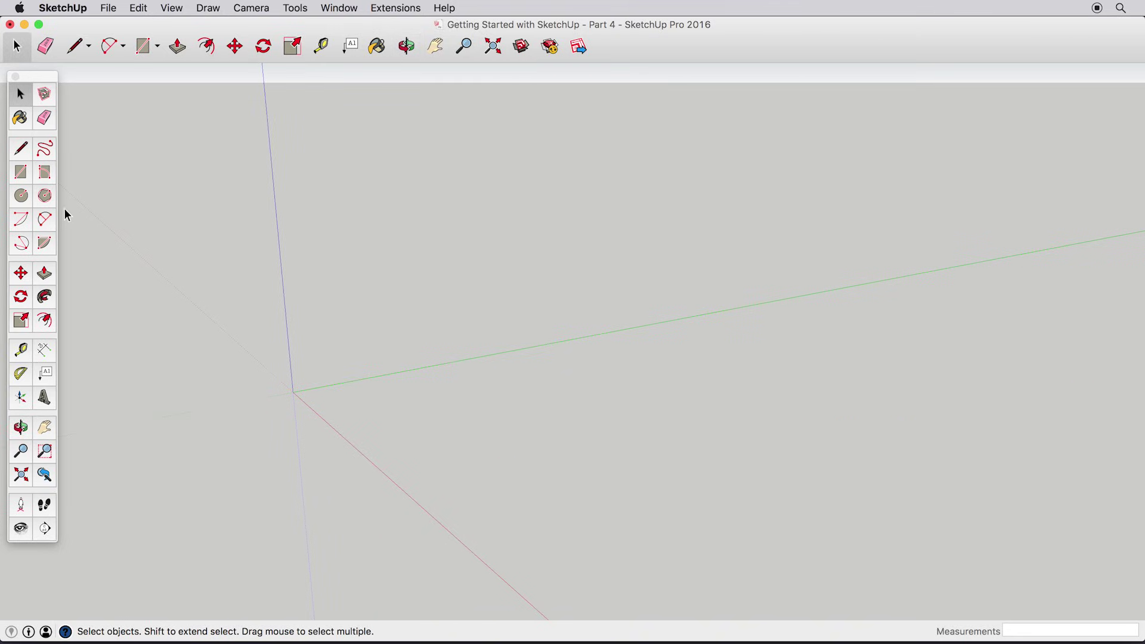
Step: Draw a 14 by 48 inch rectangle starting at the origin
left_click(20, 174)
left_click(294, 391)
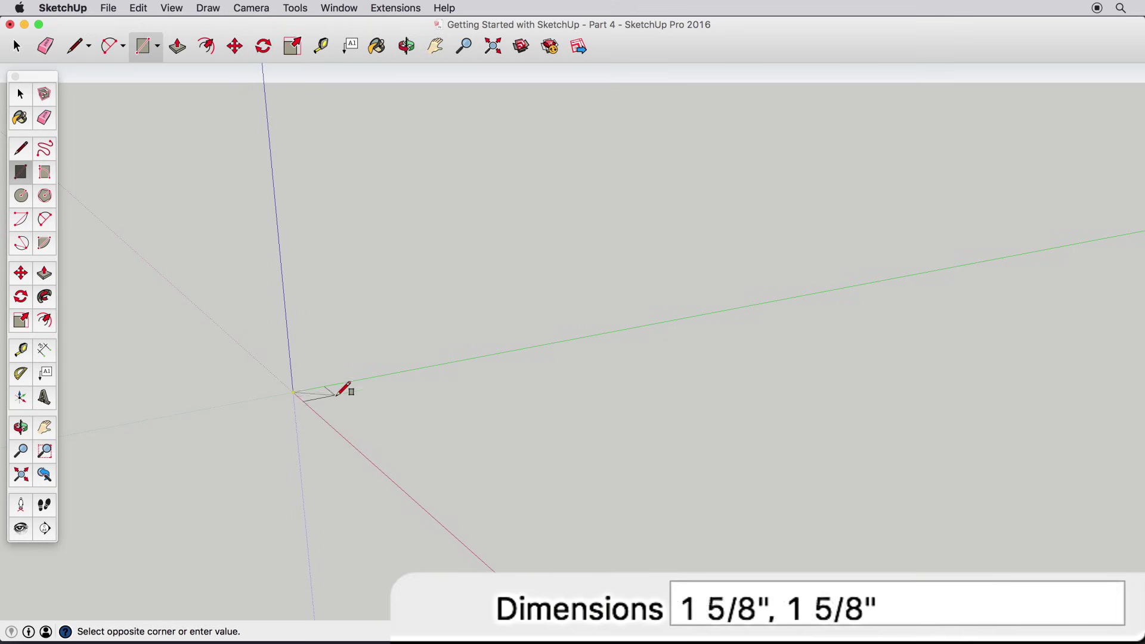
type("14\",48")
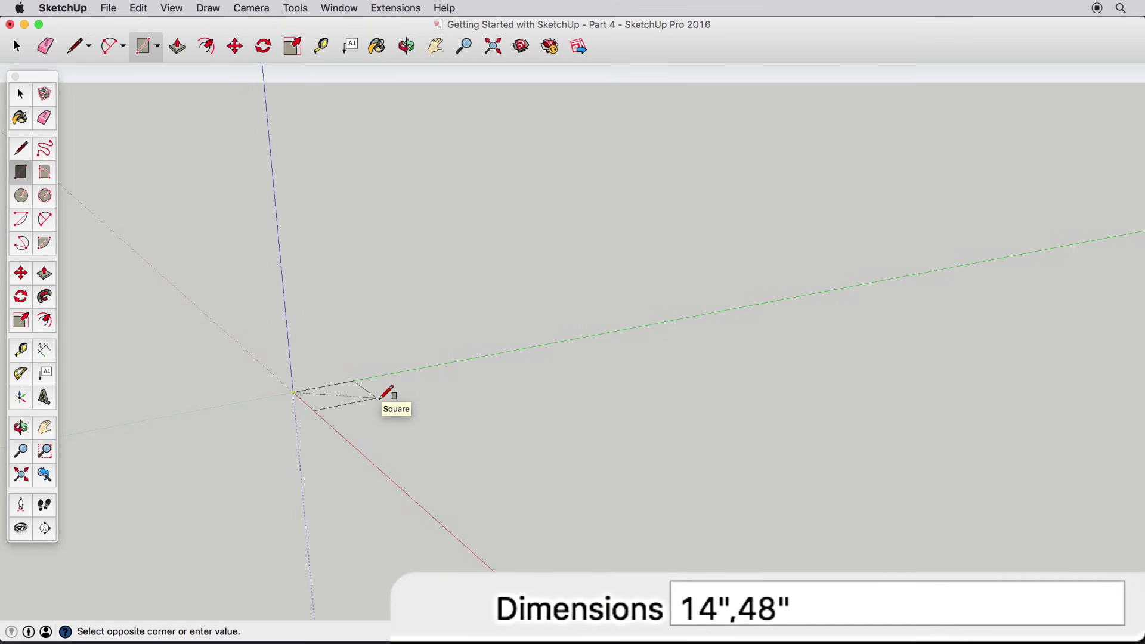
key("Return")
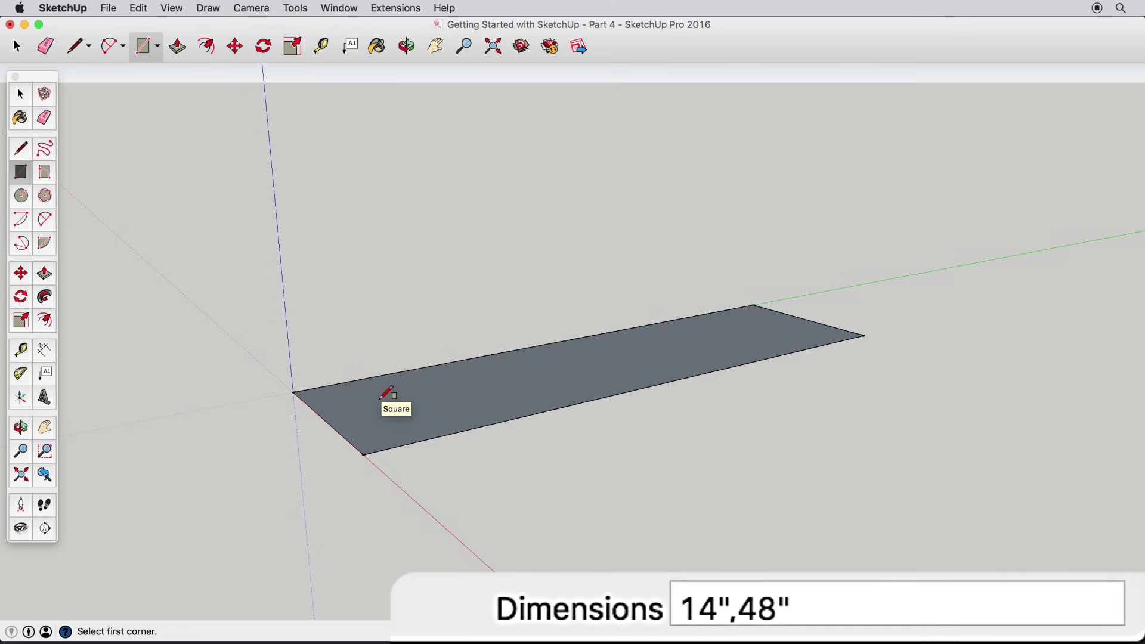
left_click(21, 93)
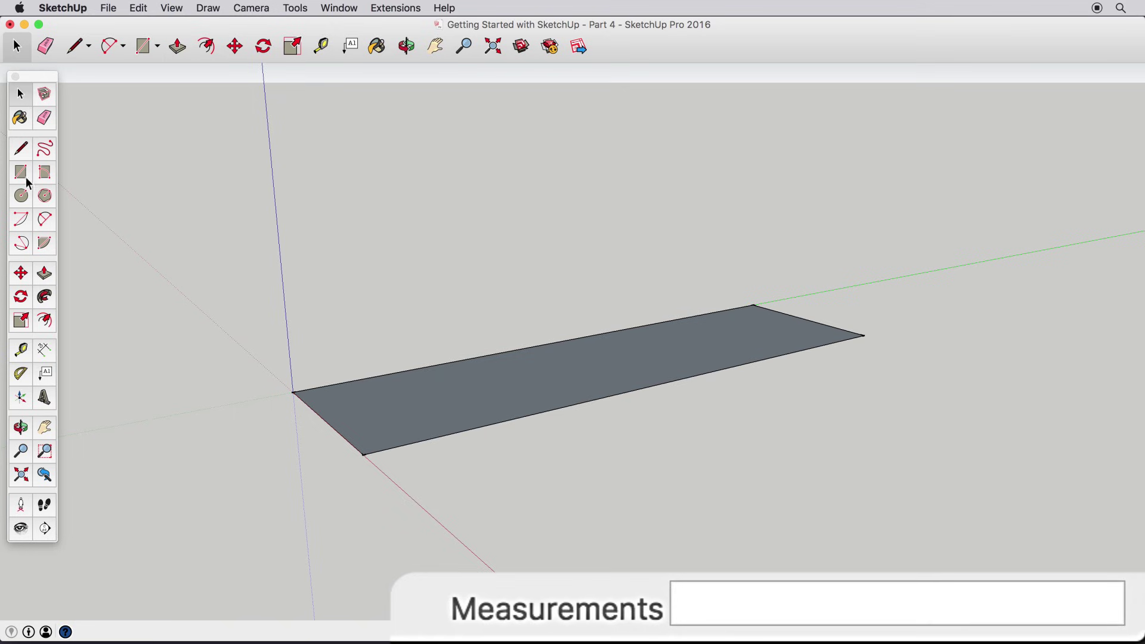
Step: Push/Pull the rectangle up 1 inch into a slab
left_click(45, 273)
left_click(371, 391)
type("1\"")
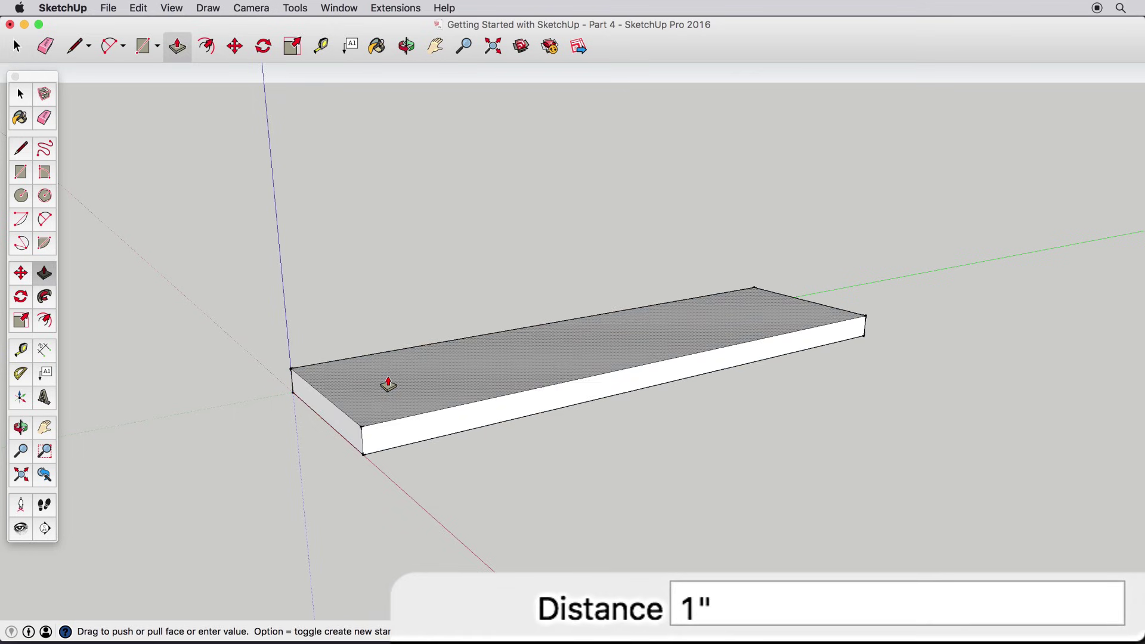
key("Return")
left_click(21, 93)
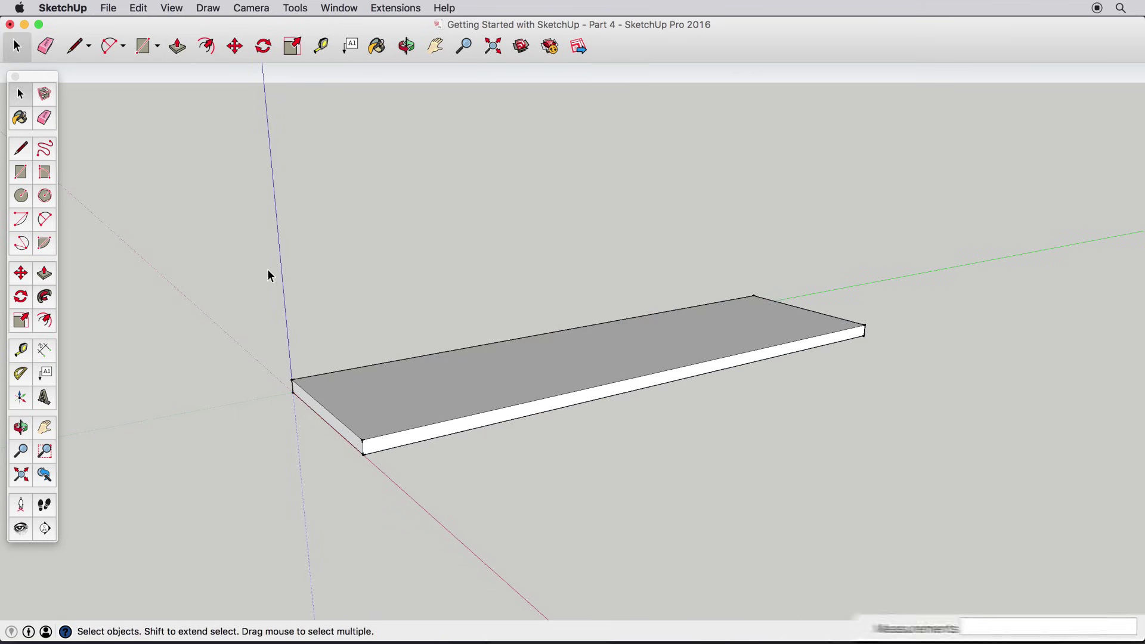
mouse_move(393, 421)
middle_mouse_down()
mouse_move(427, 413)
mouse_move(438, 430)
middle_mouse_up()
scroll(427, 413, "up", 3)
scroll(407, 433, "up", 3)
Step: Draw a diagonal line from the slab end's vertical edge to its bottom edge
left_click(21, 151)
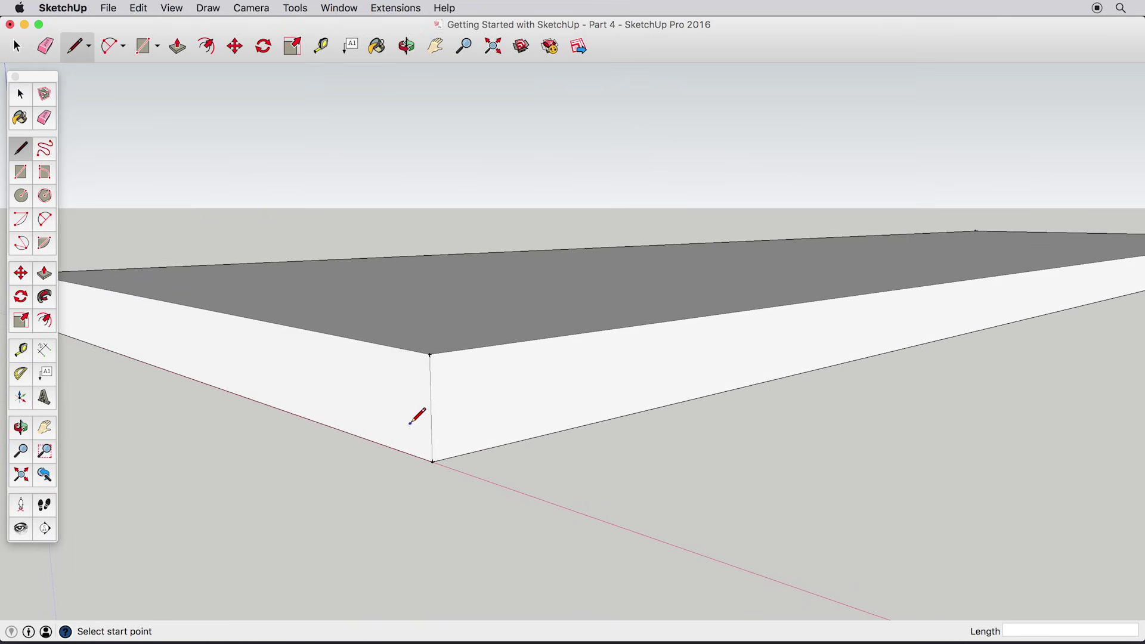
left_click(431, 409)
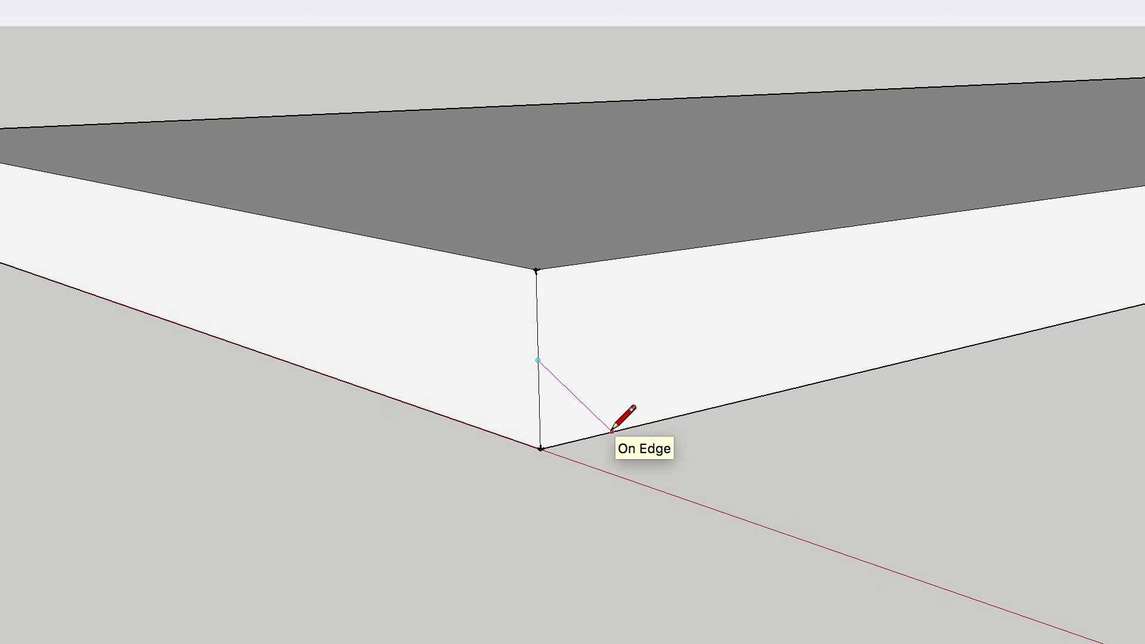
left_click(612, 430)
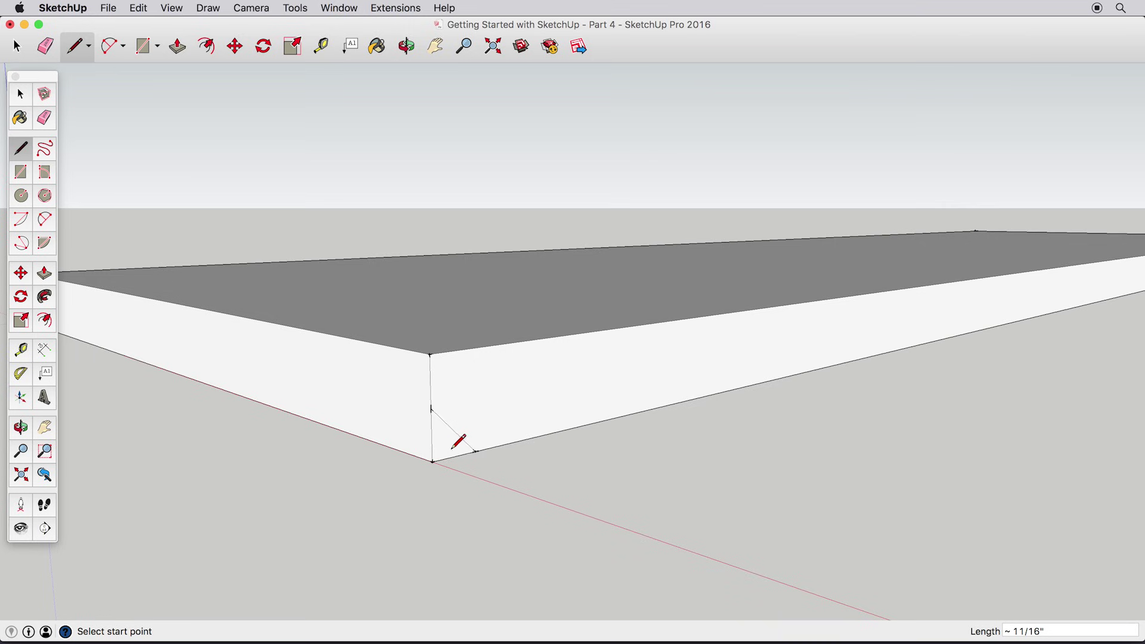
mouse_move(440, 455)
middle_mouse_down()
mouse_move(455, 456)
mouse_move(567, 312)
middle_mouse_up()
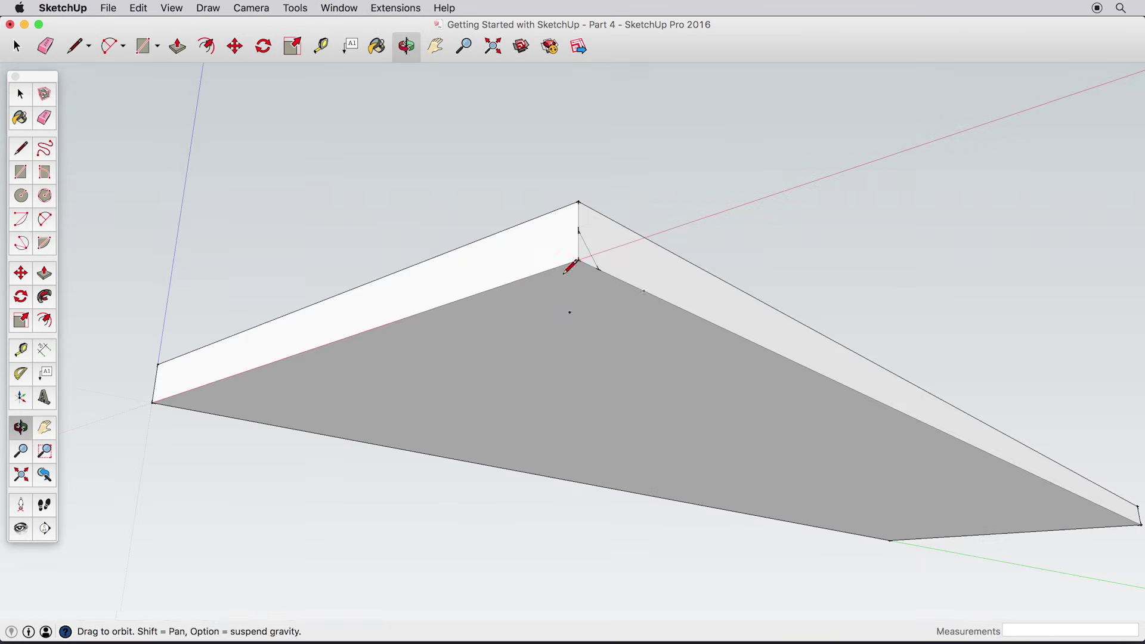
Step: Try sweeping the corner triangle along the front bottom edge, then abandon it
left_click(45, 301)
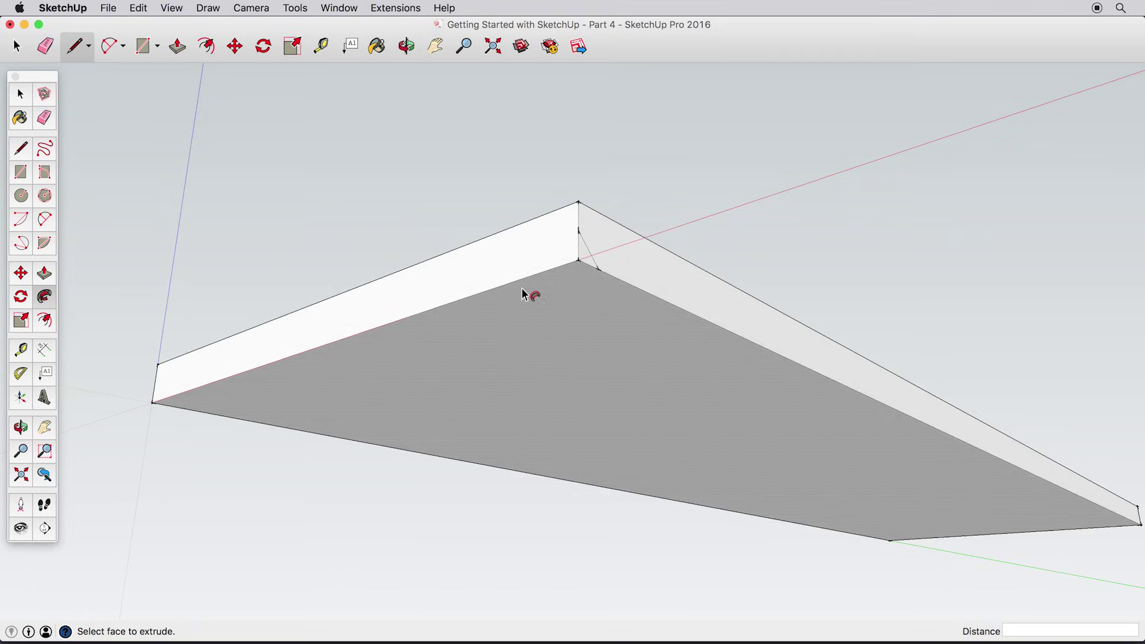
left_click_drag(586, 264, 141, 425)
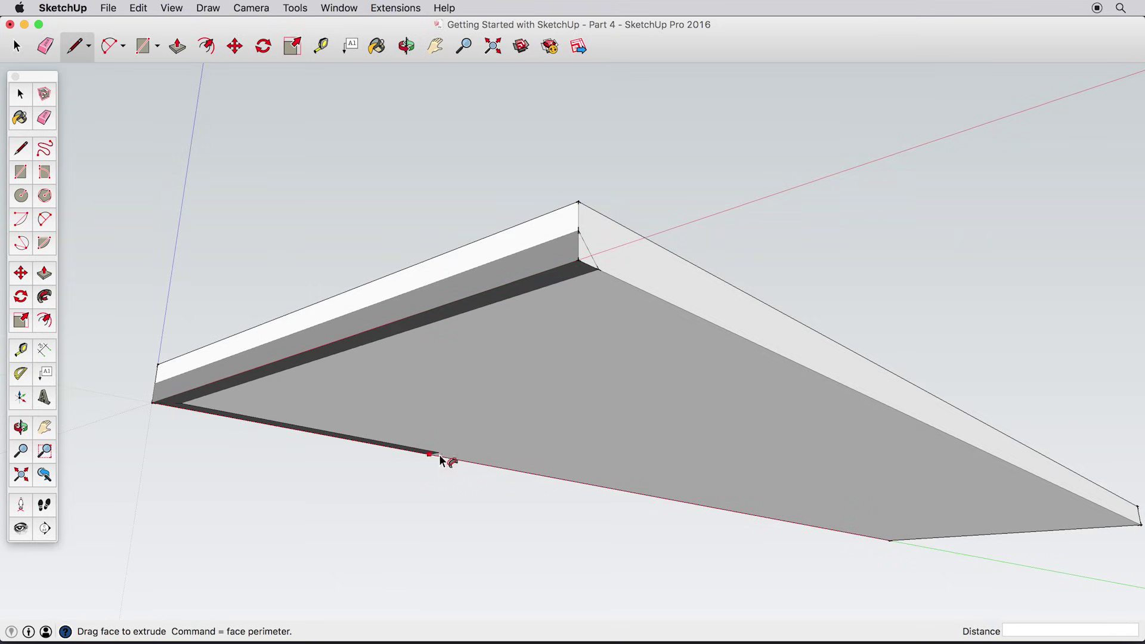
left_click_drag(617, 485, 503, 456)
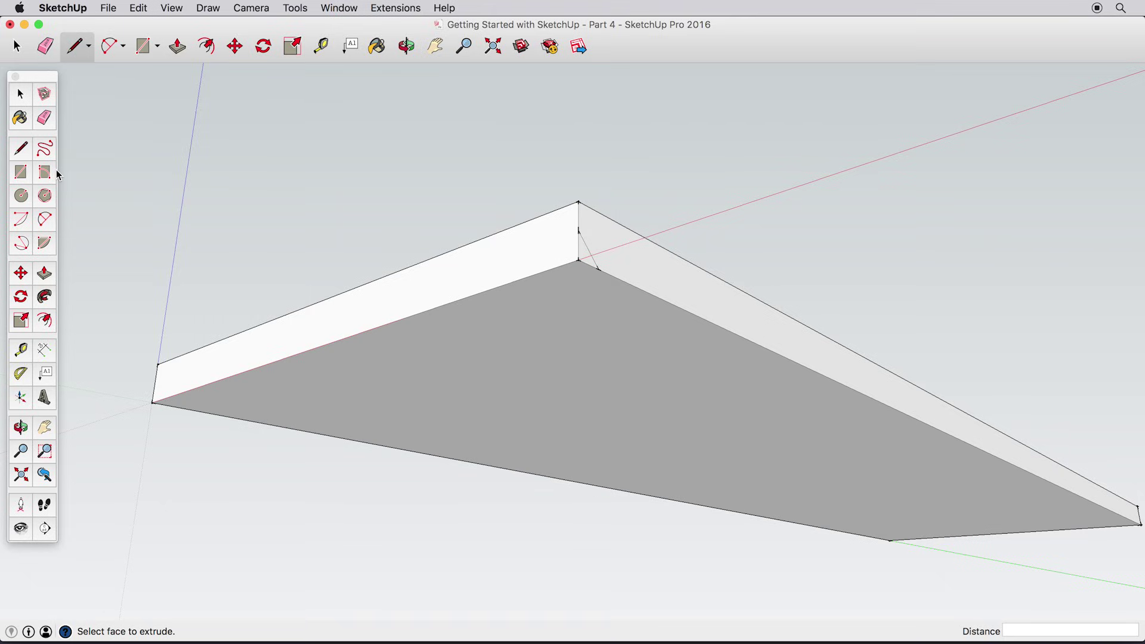
left_click(20, 95)
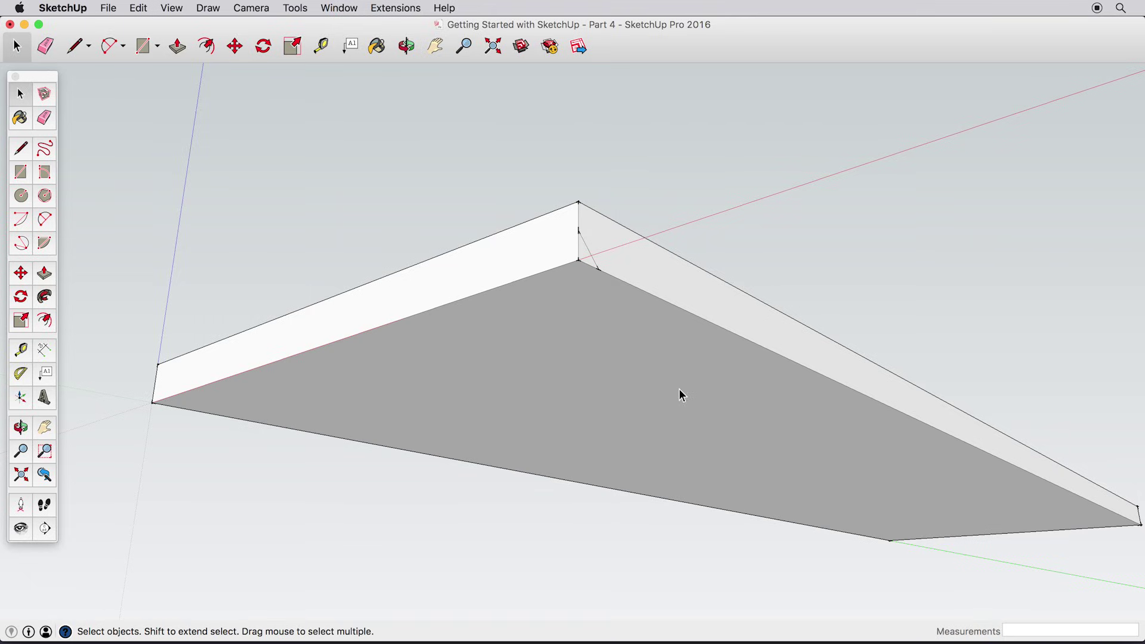
middle_click_drag(752, 451, 698, 442)
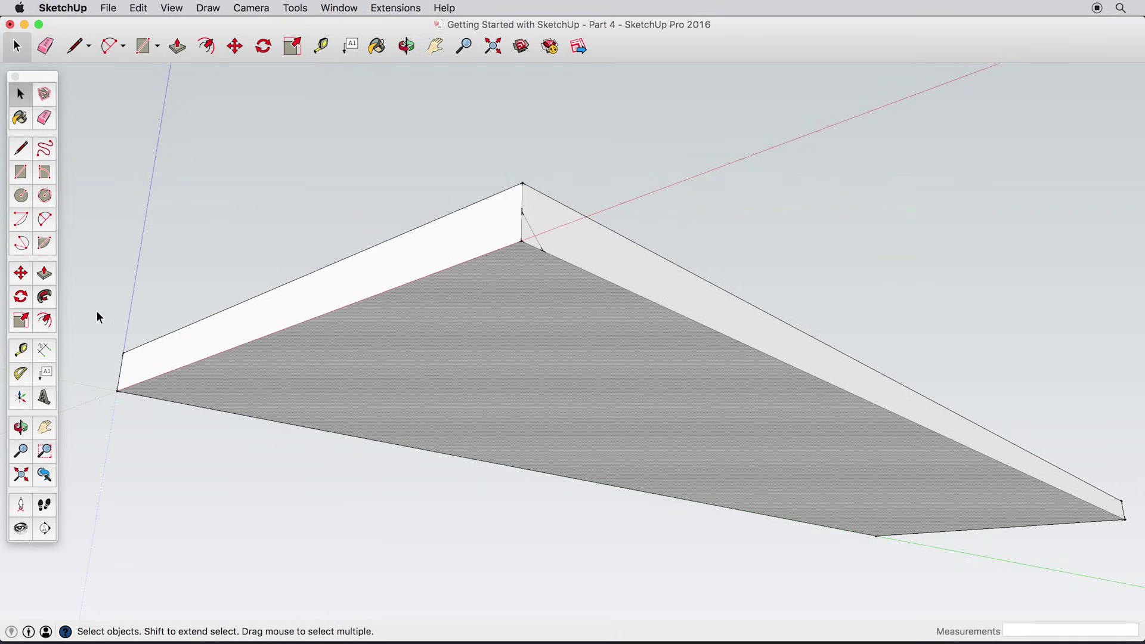
Step: Follow Me the corner triangle around the slab's entire bottom perimeter
left_click(44, 296)
left_click(537, 247)
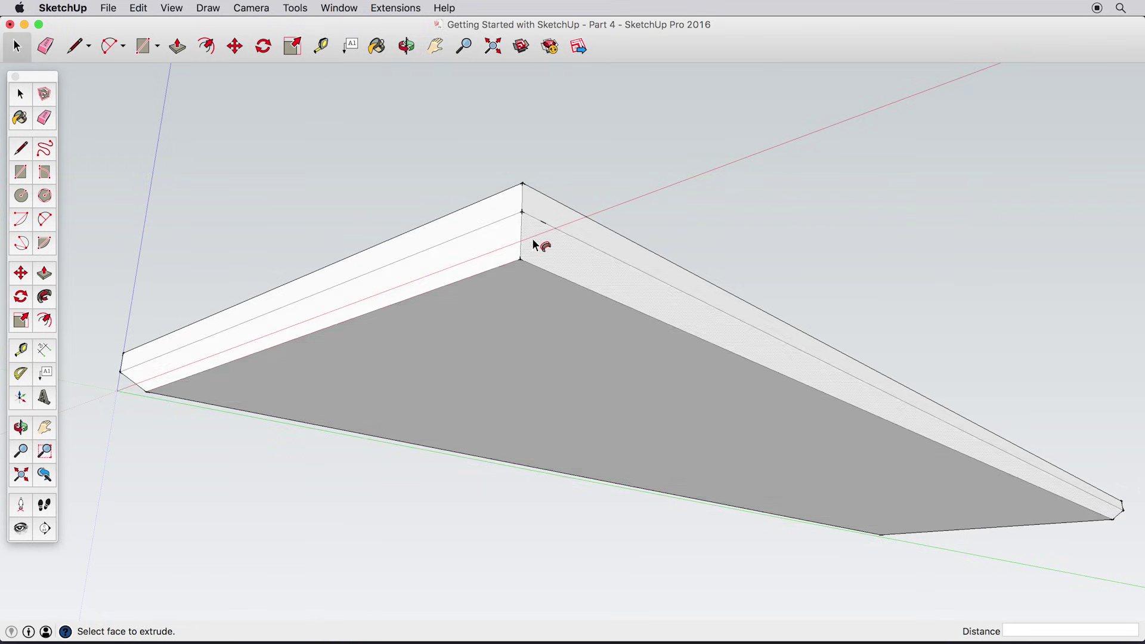
mouse_move(502, 291)
middle_mouse_down()
mouse_move(560, 412)
mouse_move(511, 345)
mouse_move(504, 424)
middle_mouse_up()
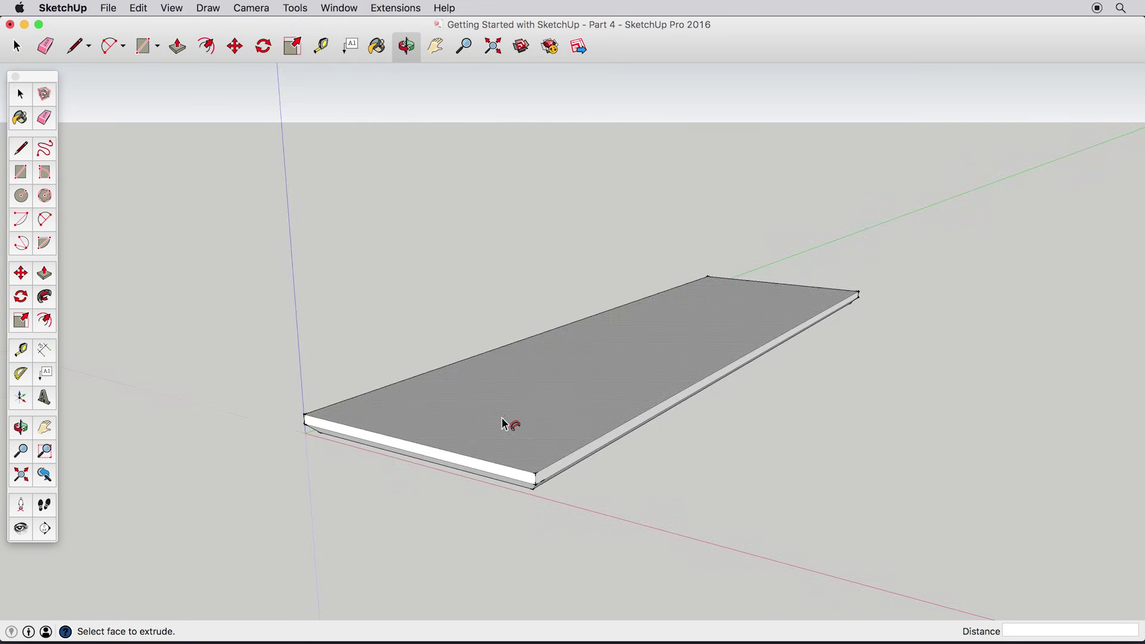
left_click(25, 102)
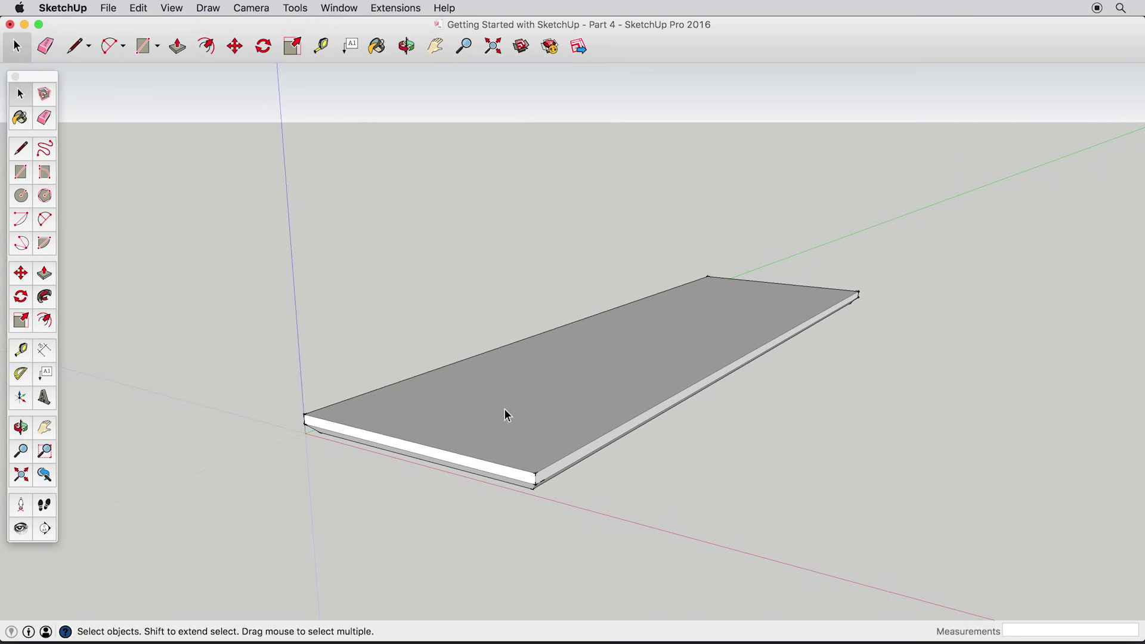
Step: Select the whole slab, move it 37 inches up the blue axis, and view from below
triple_click(536, 435)
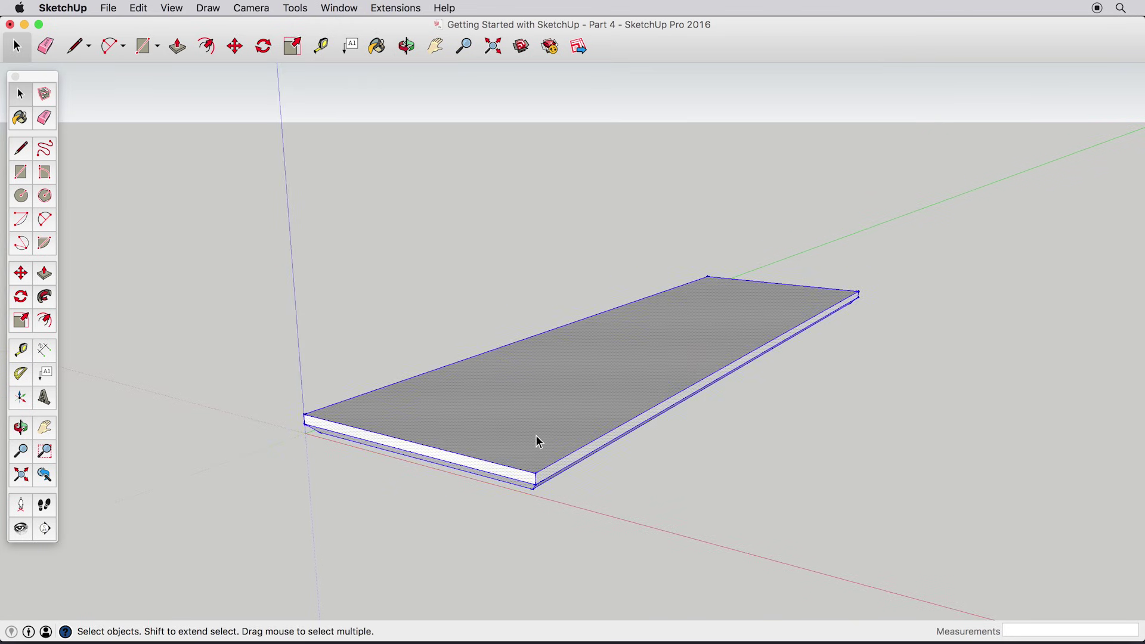
mouse_move(536, 435)
middle_mouse_down()
mouse_move(507, 409)
mouse_move(486, 289)
mouse_move(501, 460)
mouse_move(483, 425)
middle_mouse_up()
key("space")
key("m")
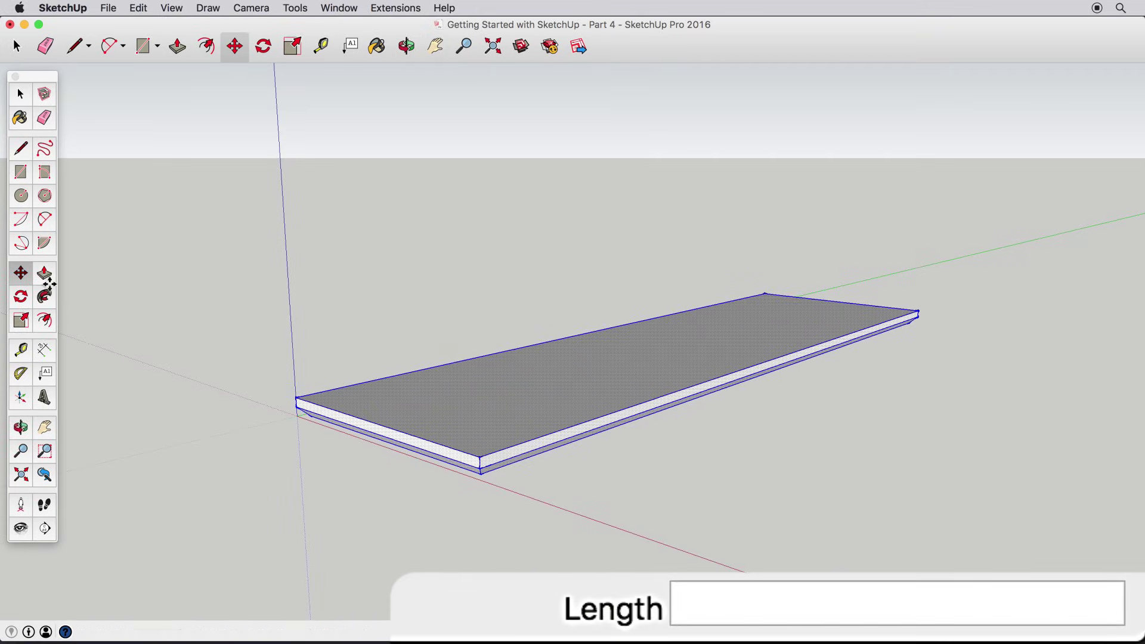
left_click(481, 459)
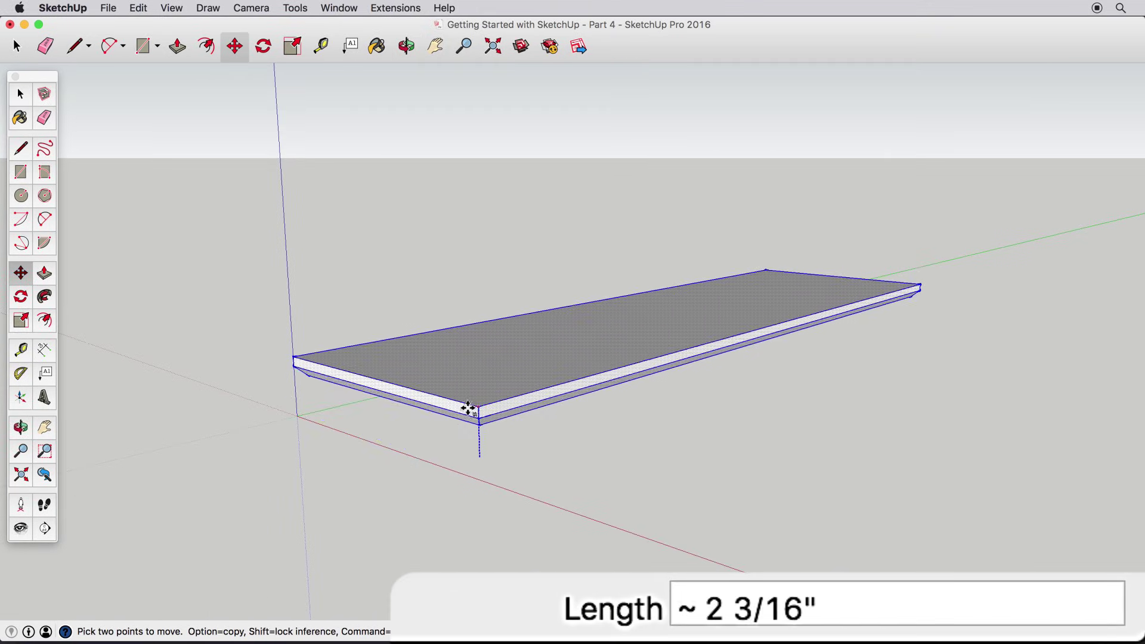
type("37")
key("Return")
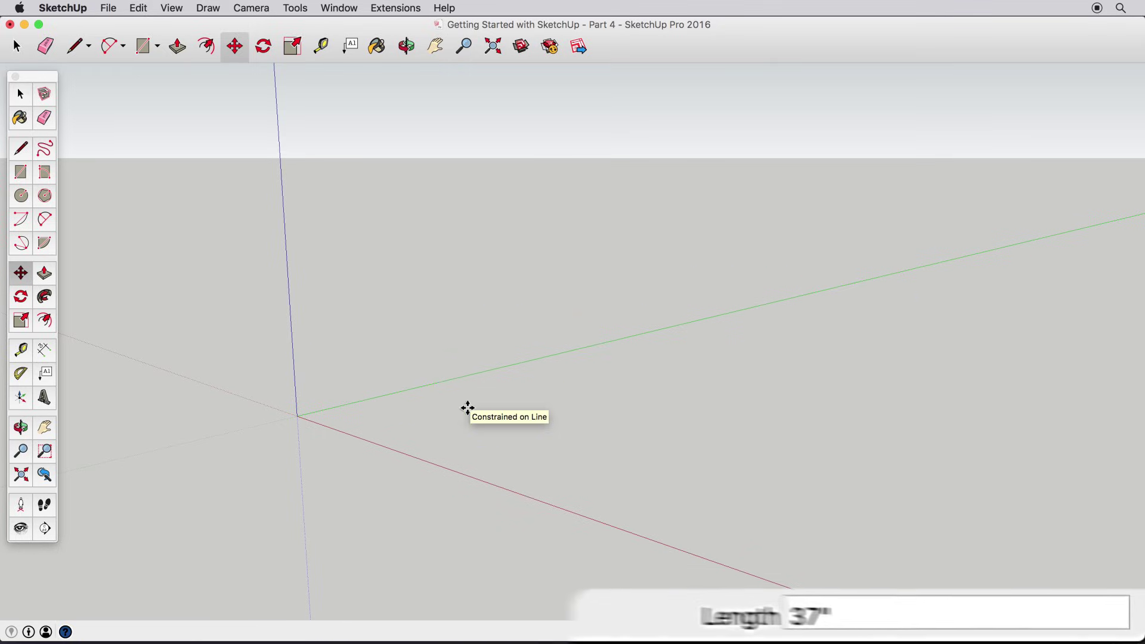
mouse_move(468, 409)
middle_mouse_down()
mouse_move(544, 253)
mouse_move(506, 391)
mouse_move(471, 327)
mouse_move(493, 386)
mouse_move(454, 202)
middle_mouse_up()
scroll(448, 182, "up", 2)
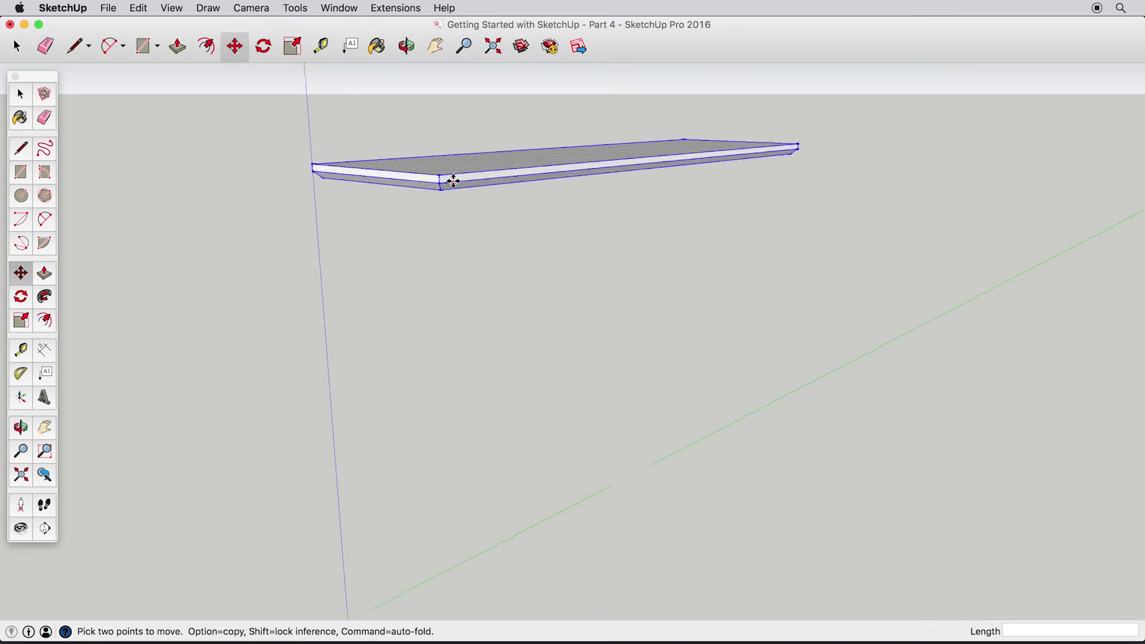
scroll(454, 181, "up", 2)
left_click(19, 93)
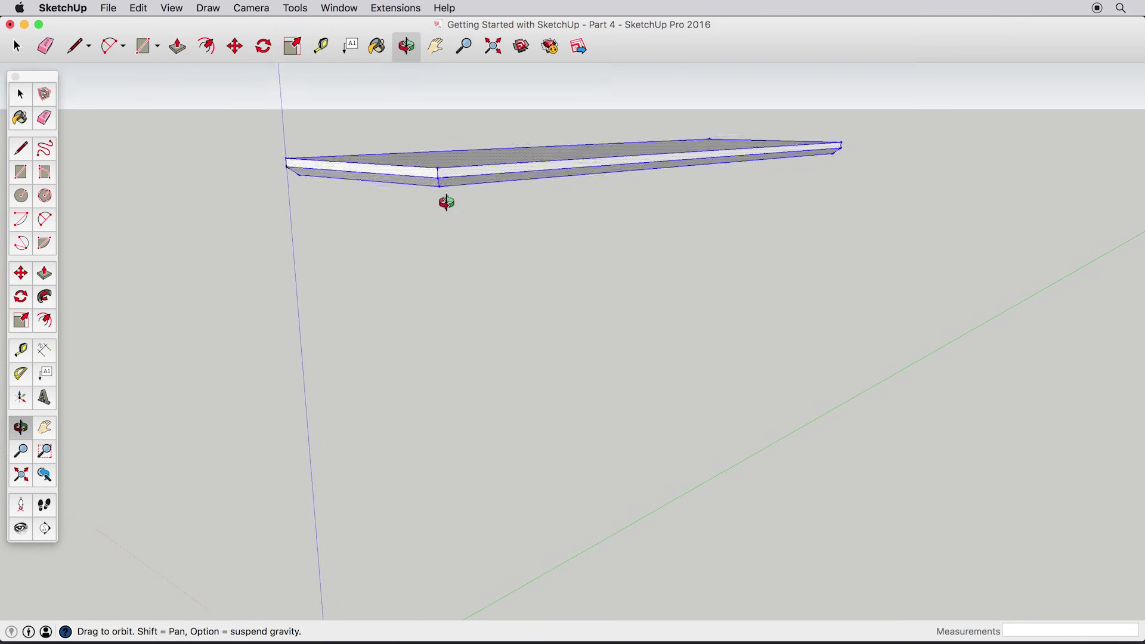
mouse_move(448, 199)
middle_mouse_down()
mouse_move(466, 99)
mouse_move(475, 223)
mouse_move(488, 152)
middle_mouse_up()
scroll(470, 102, "up", 2)
scroll(467, 253, "up", 2)
middle_click_drag(466, 253, 460, 218)
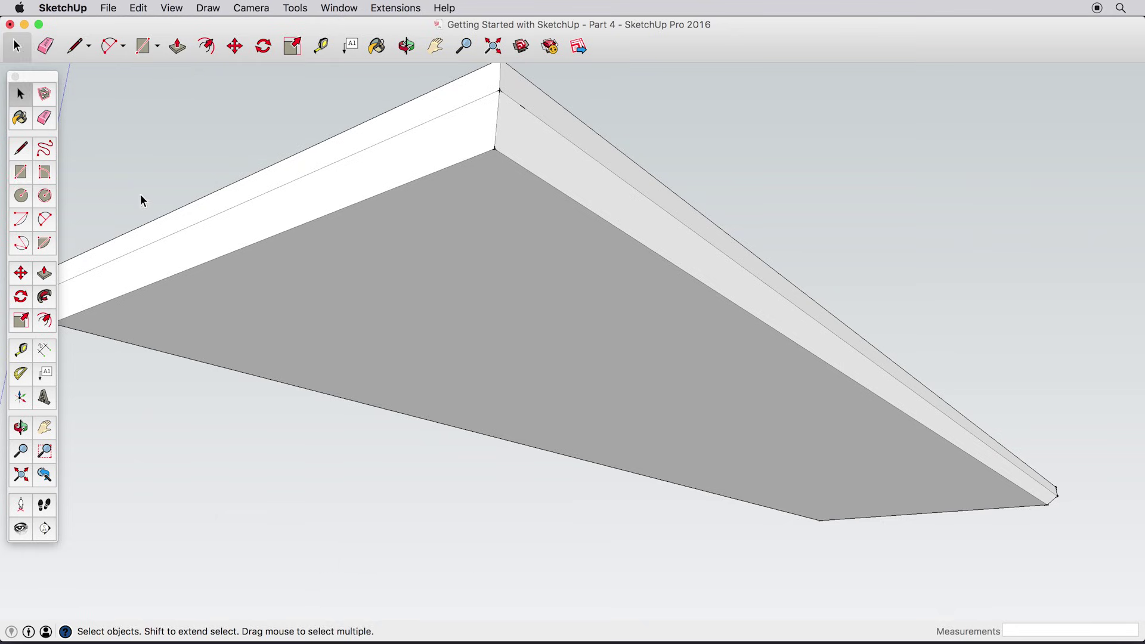
Step: Draw a small rectangle at the slab's underside corner
left_click(21, 170)
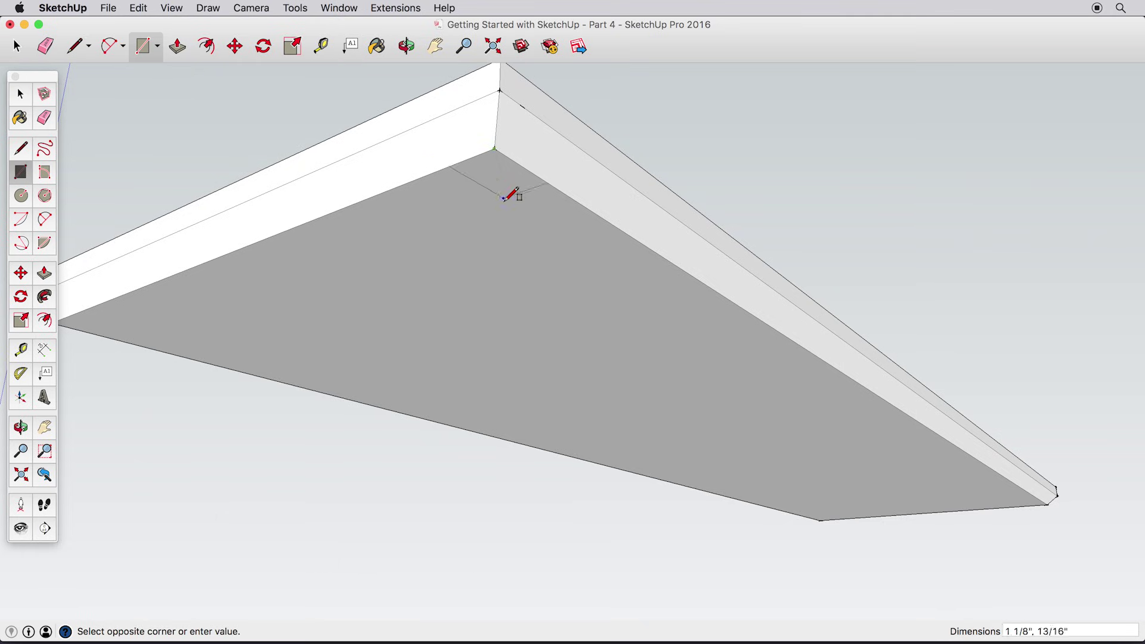
left_click(500, 226)
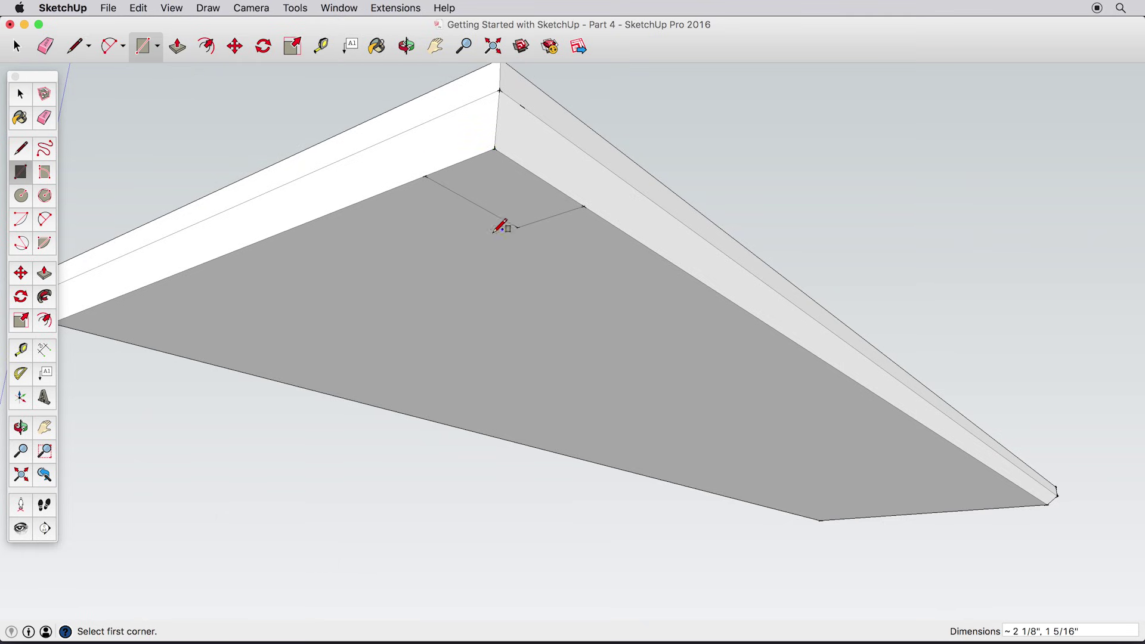
left_click(19, 95)
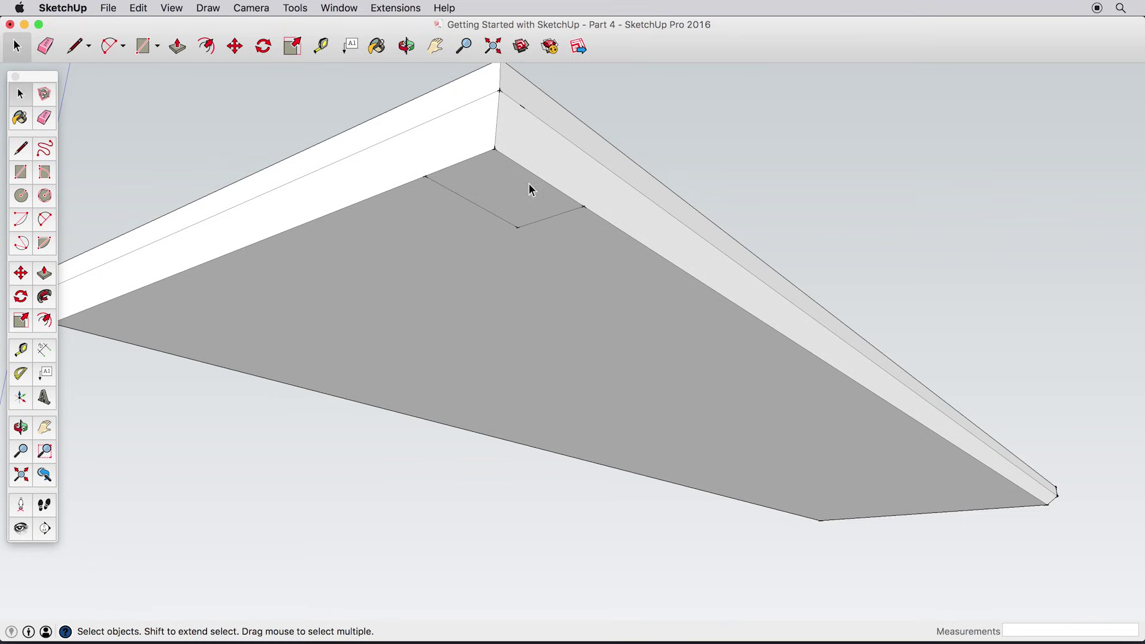
Step: Move the rectangle's corner point inward, folding the underside faces
left_click(19, 274)
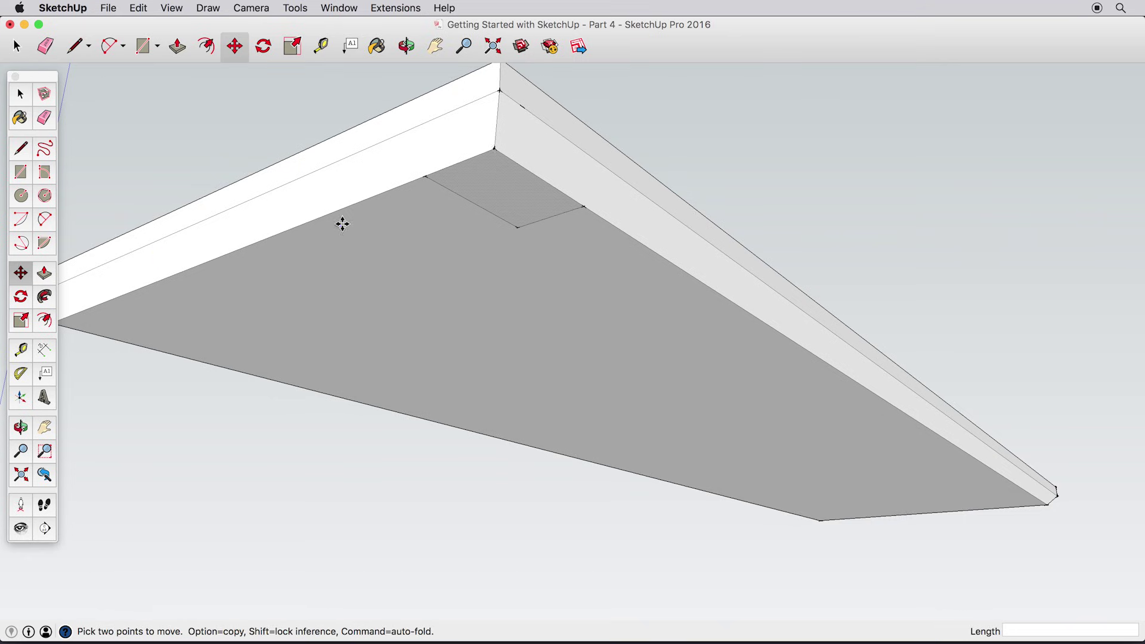
left_click(493, 150)
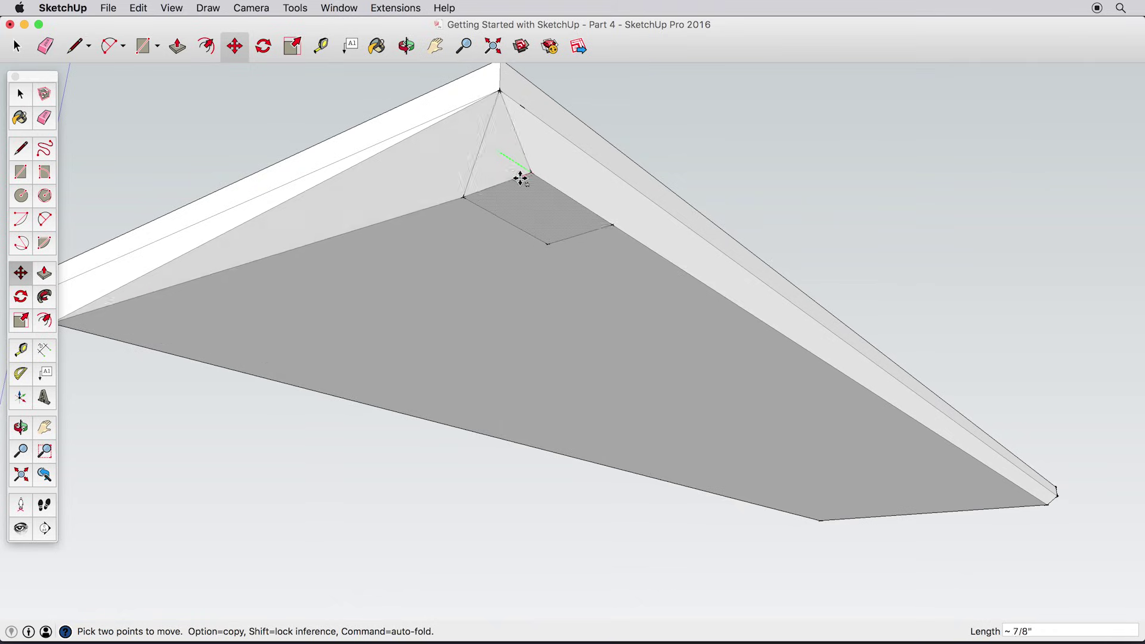
key("Escape")
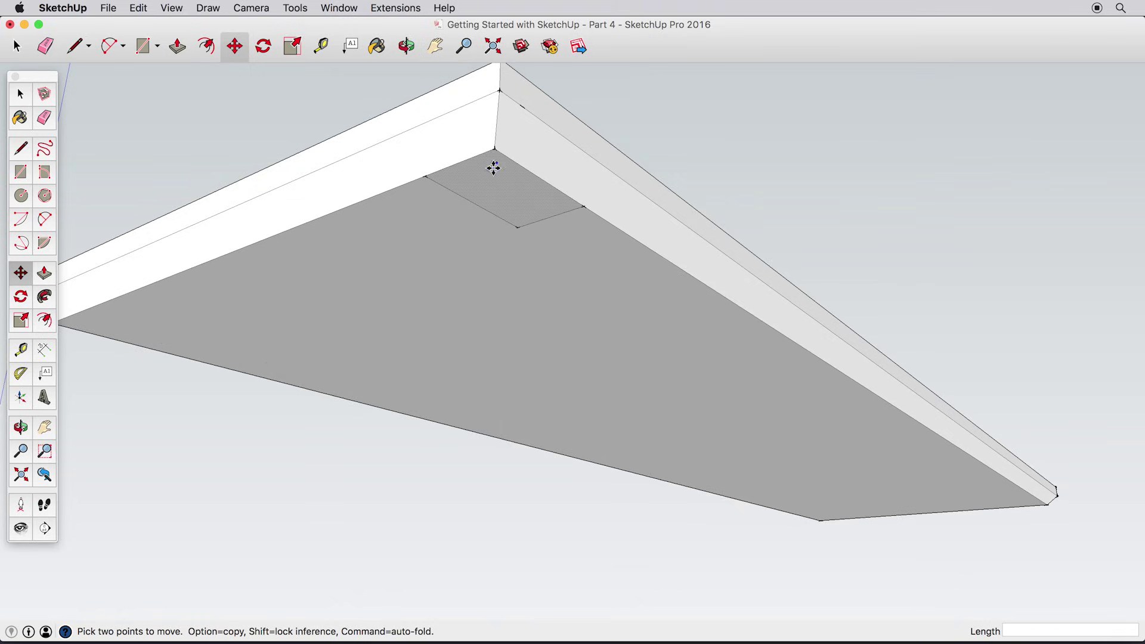
left_click(495, 150)
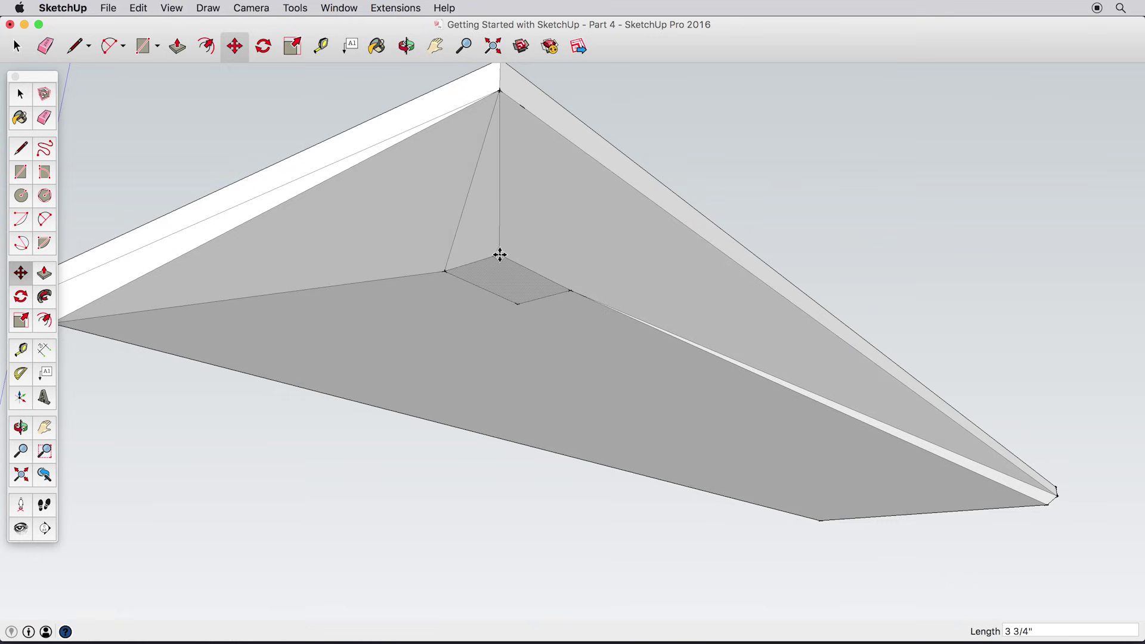
left_click(498, 256)
left_click(19, 96)
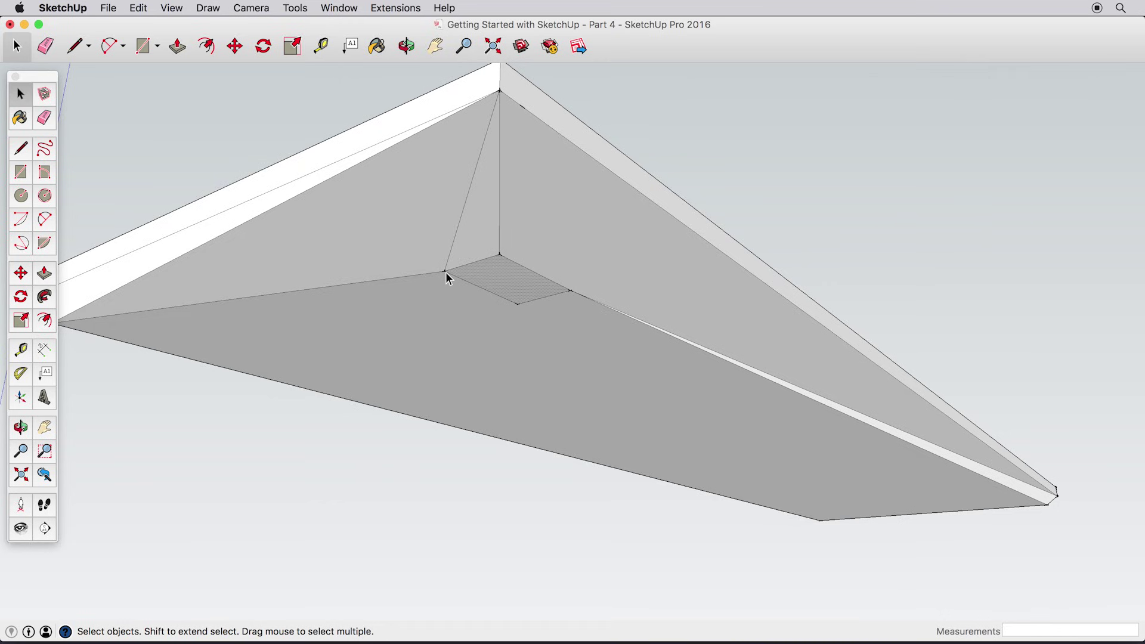
Step: Undo the corner fold and rectangle, then make the whole slab one group
key("ctrl+z")
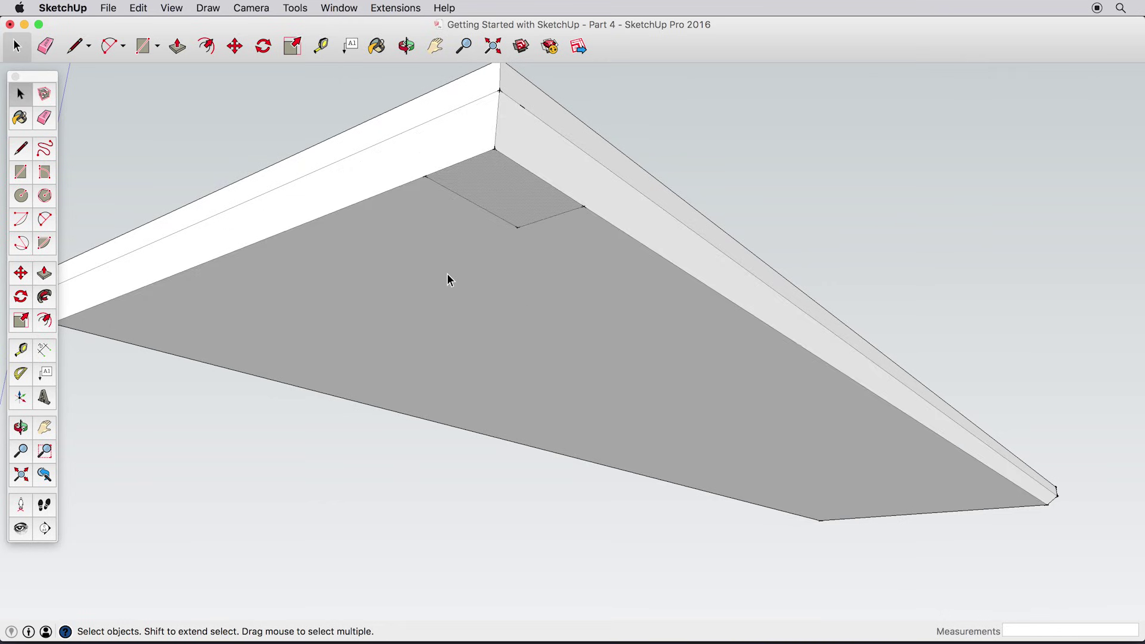
key("ctrl+z")
triple_click(419, 211)
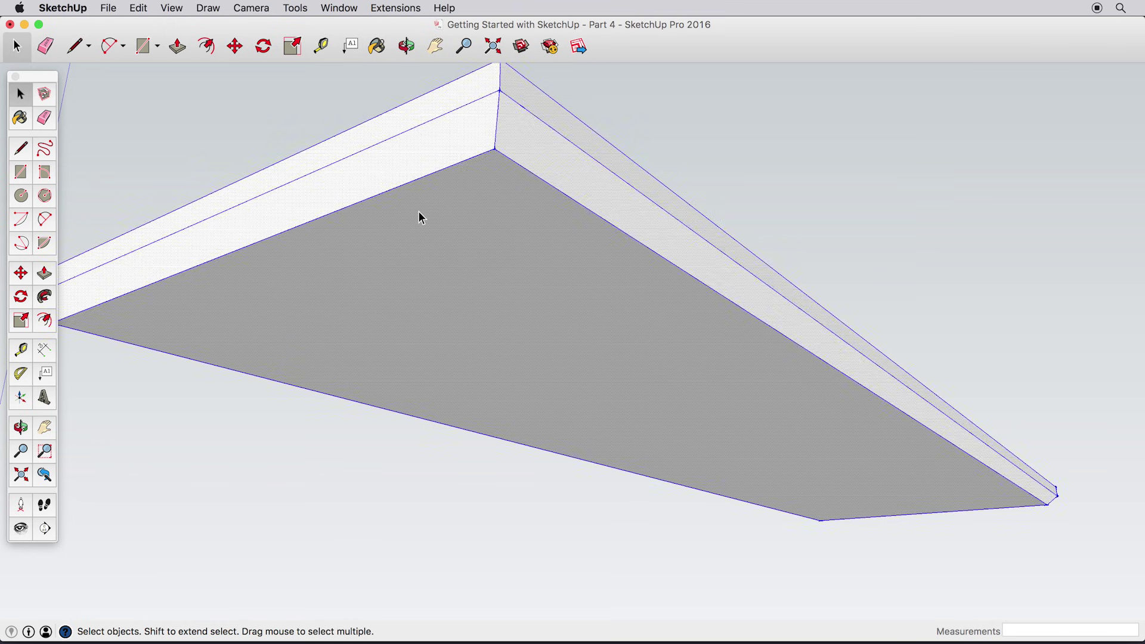
right_click(418, 211)
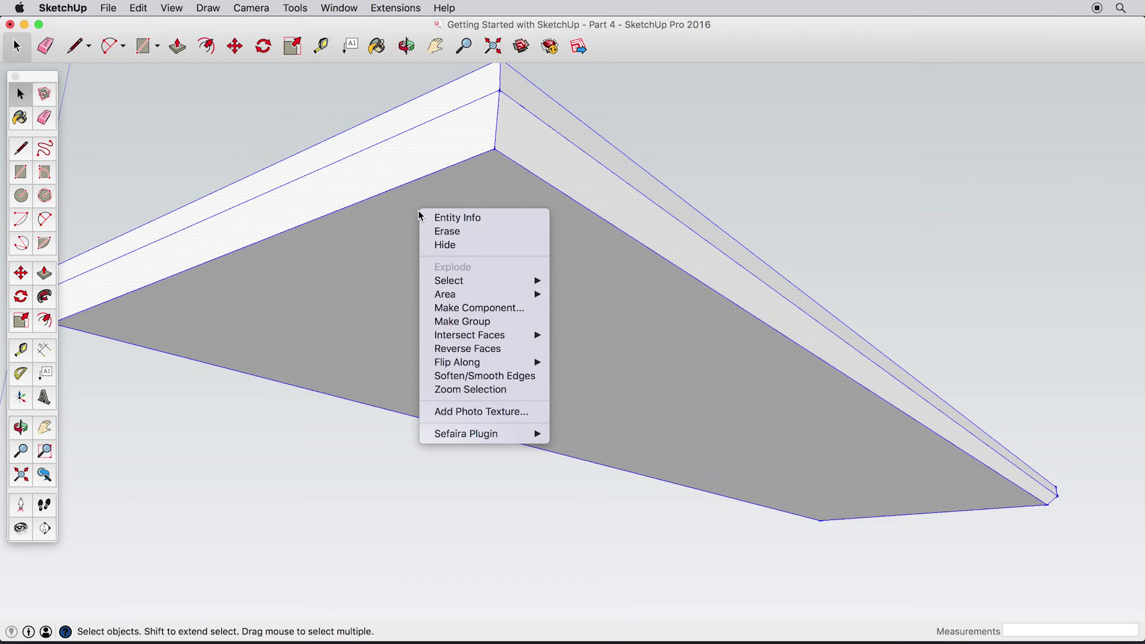
left_click(536, 323)
mouse_move(475, 158)
middle_mouse_down()
mouse_move(538, 289)
mouse_move(559, 188)
mouse_move(534, 171)
middle_mouse_up()
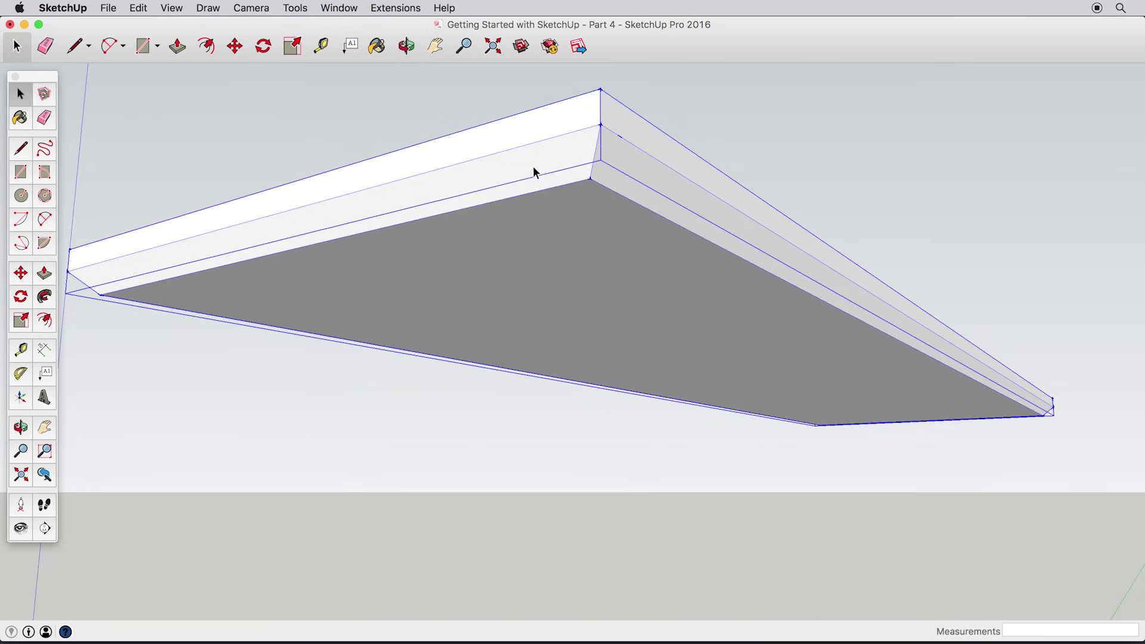
left_click(93, 151)
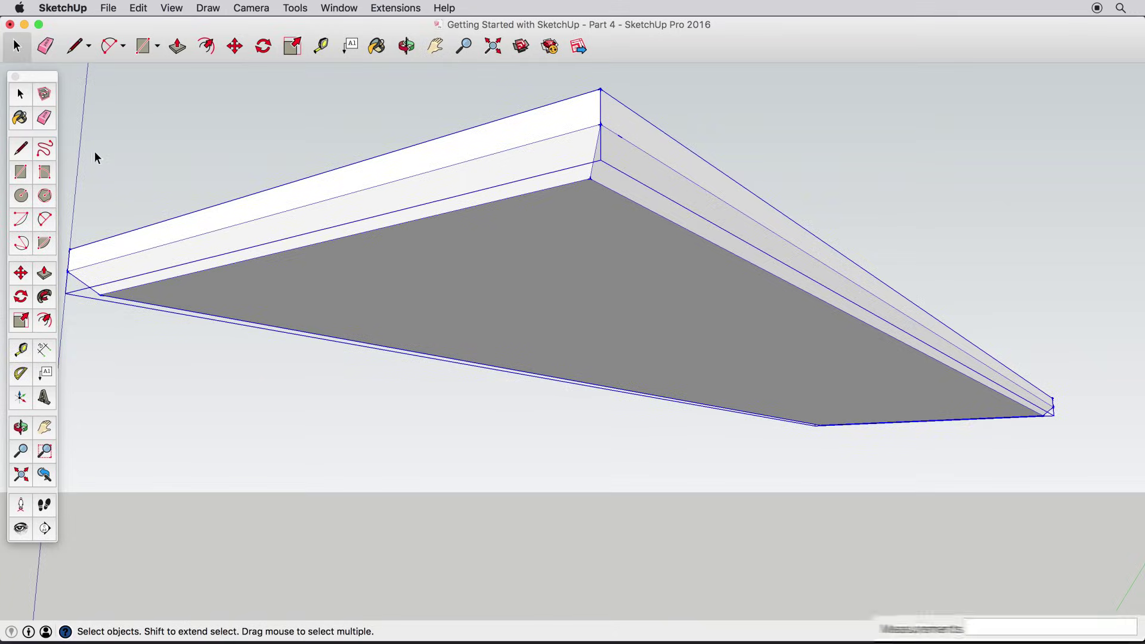
Step: Draw a 1 by 2 inch rectangle from the slab's underside corner
key("r")
middle_click_drag(577, 183, 594, 141)
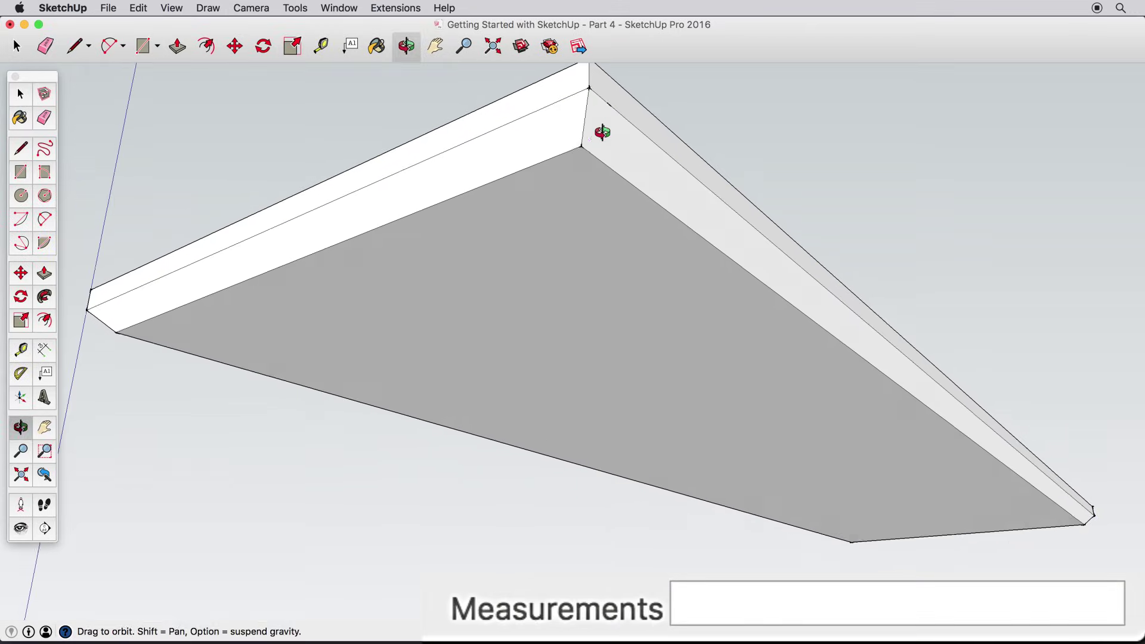
left_click(582, 147)
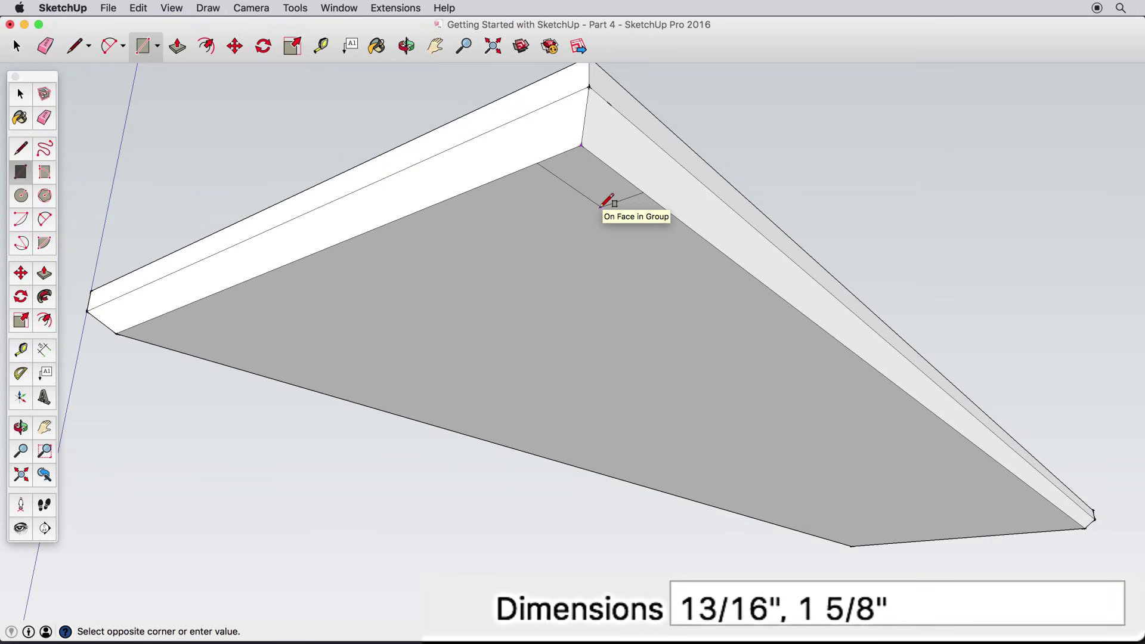
type("1\",2")
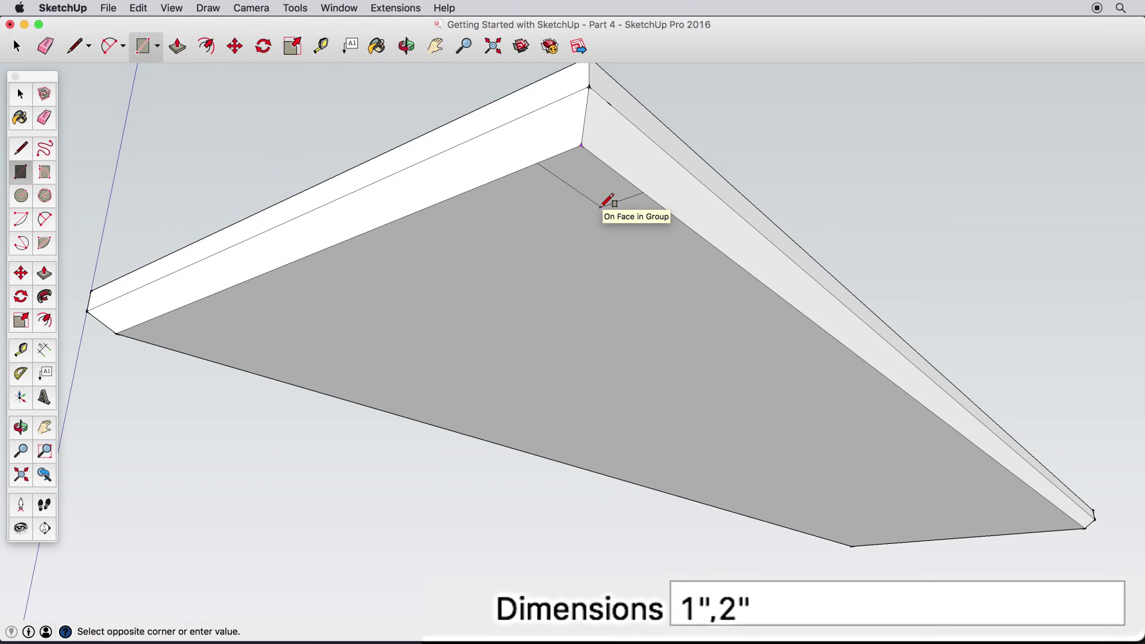
key("Return")
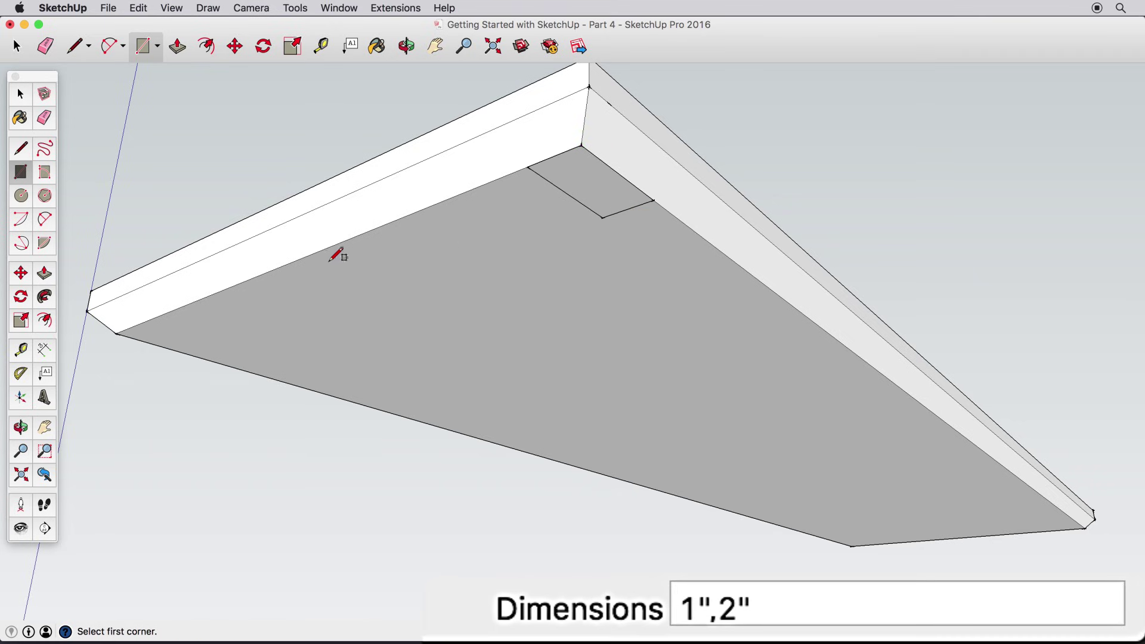
Step: Select the small rectangle and pick it up by its corner with Move
left_click(14, 101)
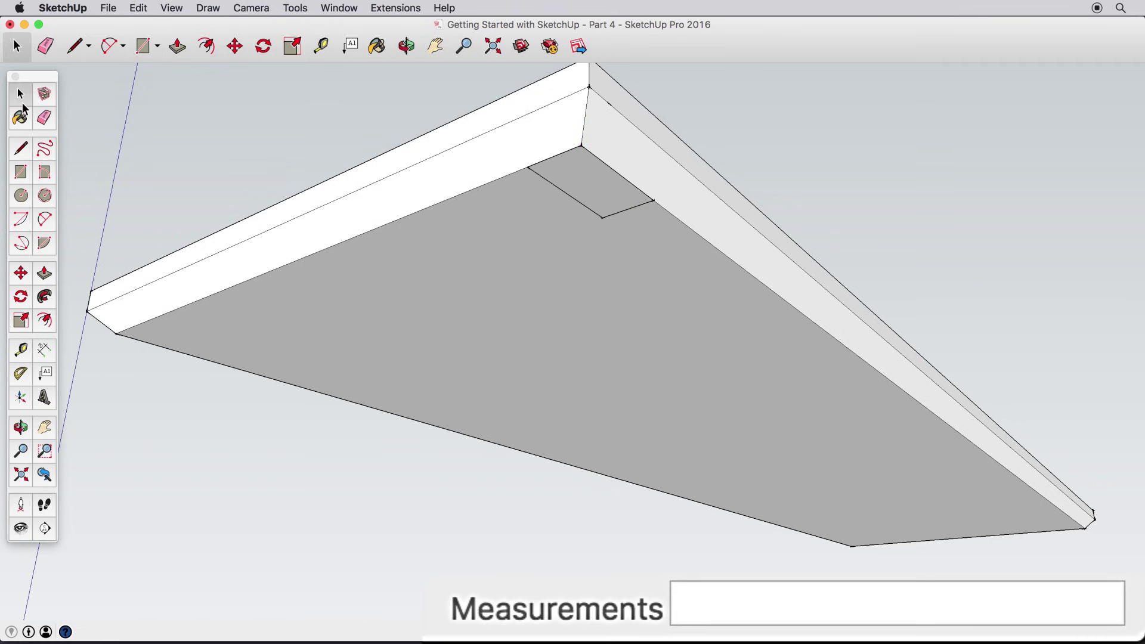
left_click(21, 273)
key("space")
left_click(582, 159)
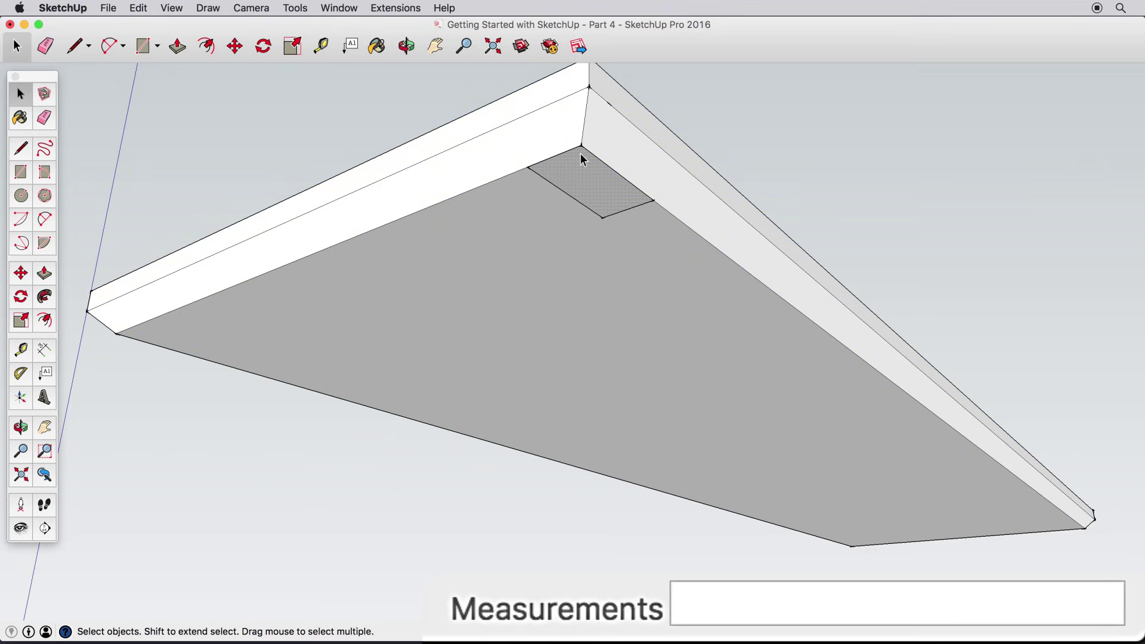
left_click(21, 273)
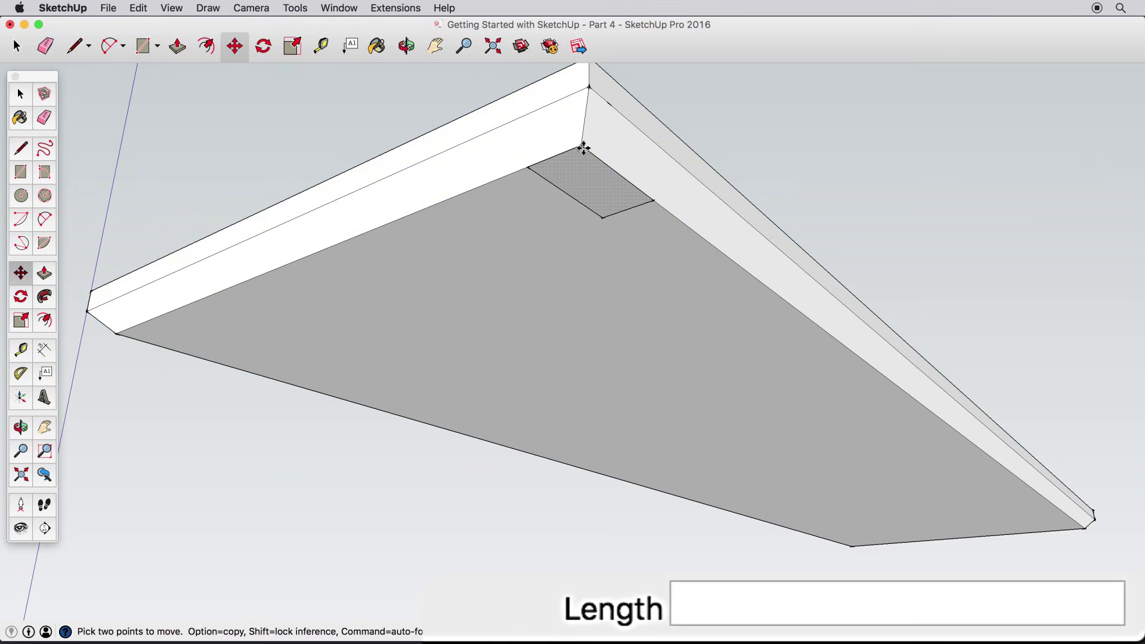
left_click(583, 148)
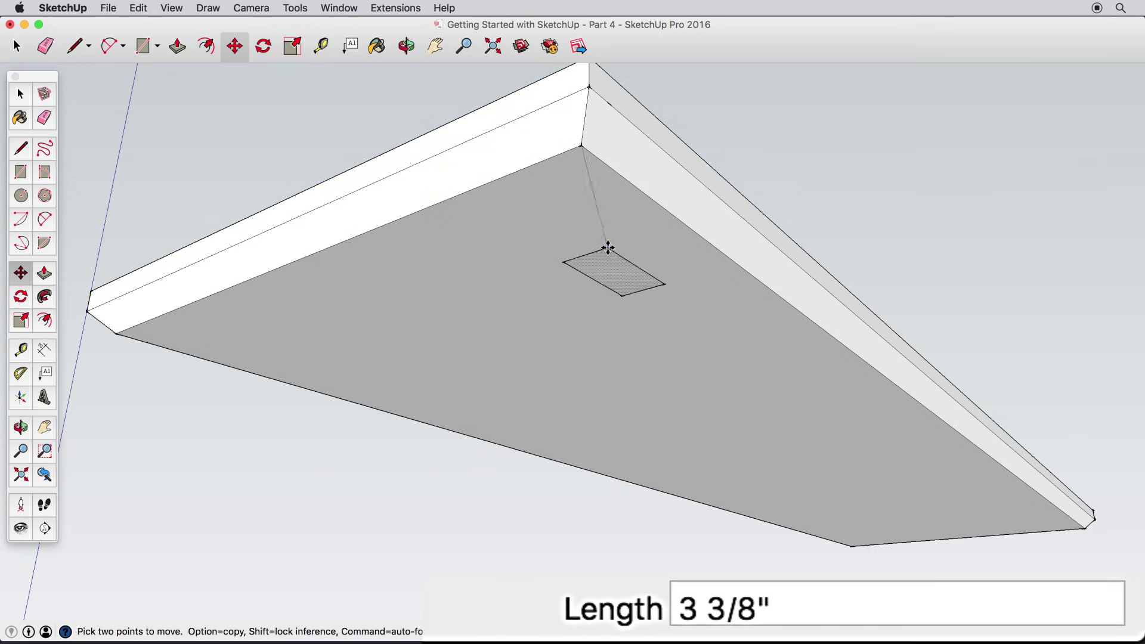
Step: Cancel the move and add two 1-inch inset guide lines from the underside edges
key("Escape")
left_click(20, 348)
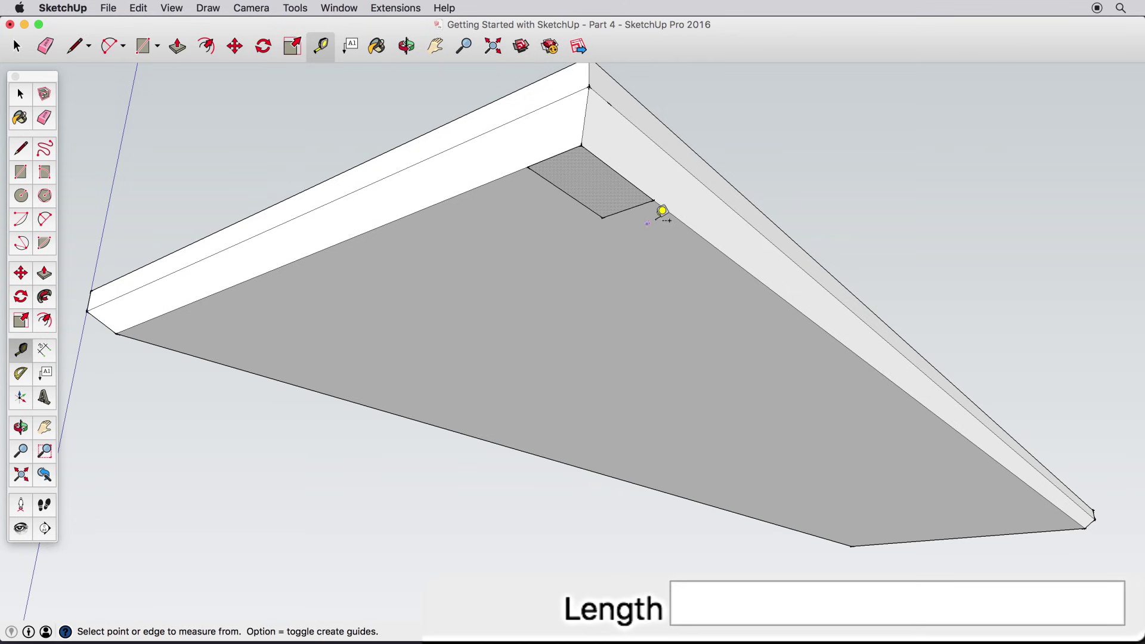
left_click(698, 211)
type("1")
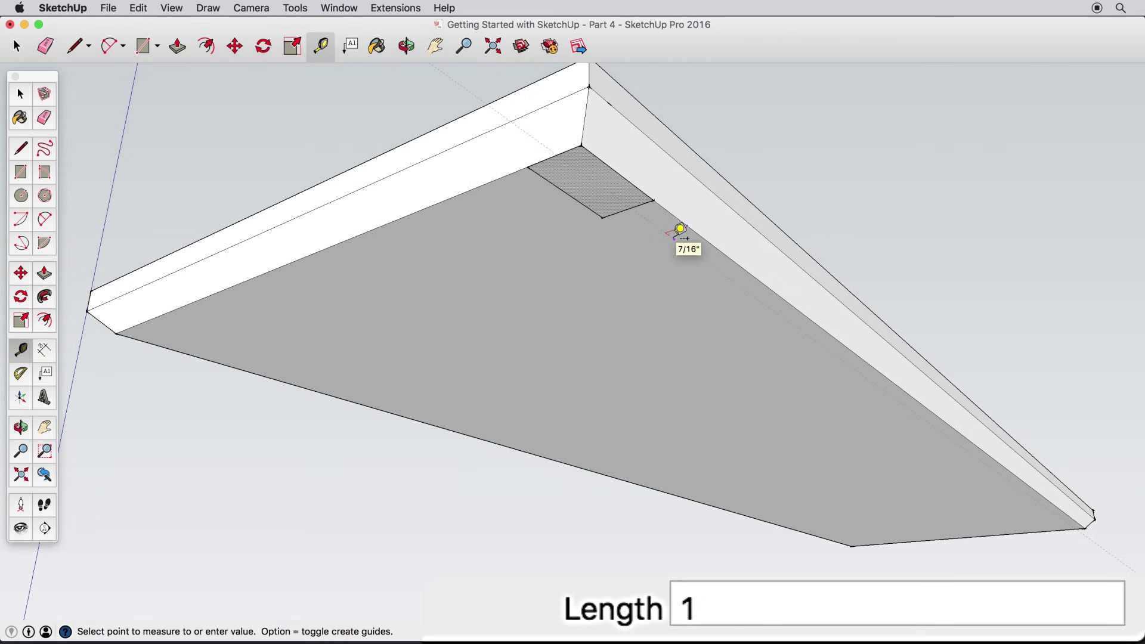
key("Return")
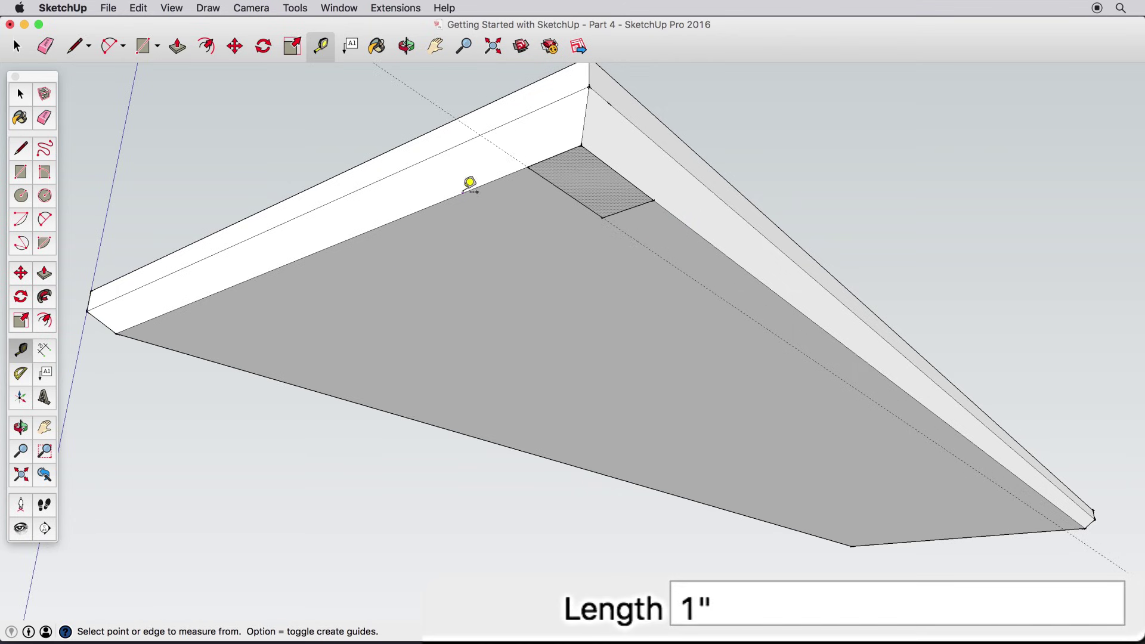
left_click(465, 190)
left_click(501, 202)
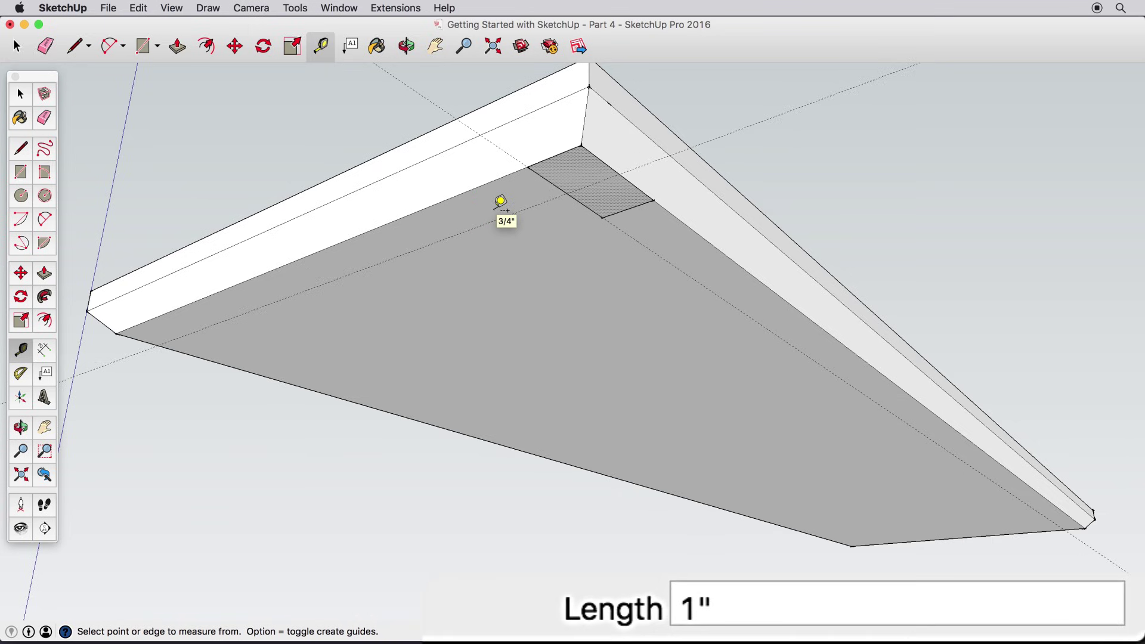
Step: Move the small rectangle to where the two guide lines cross
left_click(20, 271)
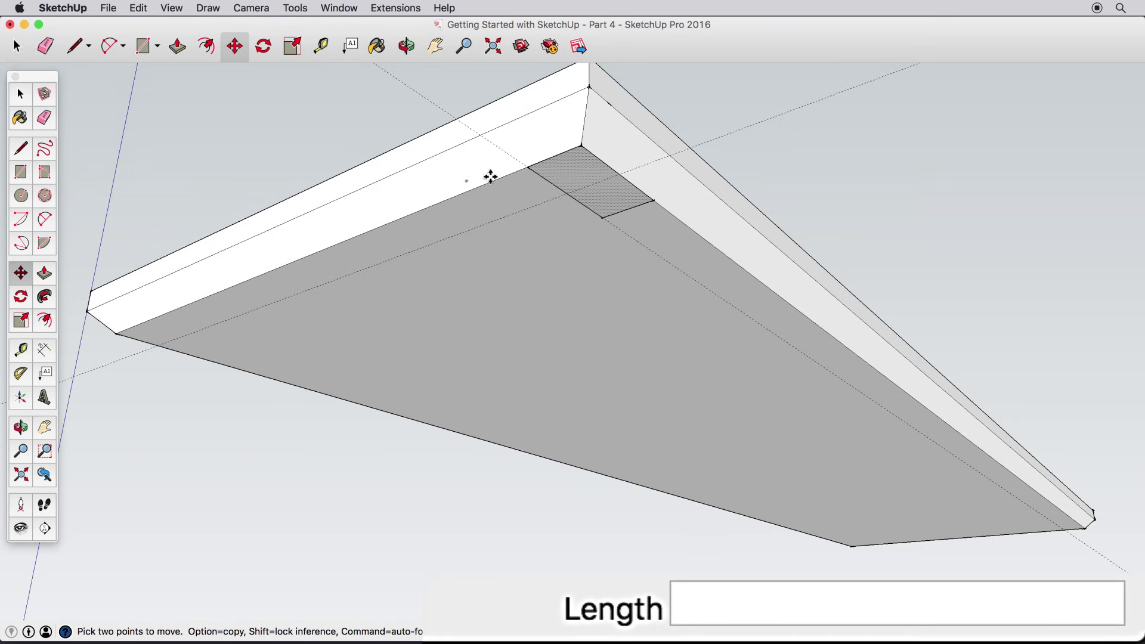
left_click(582, 146)
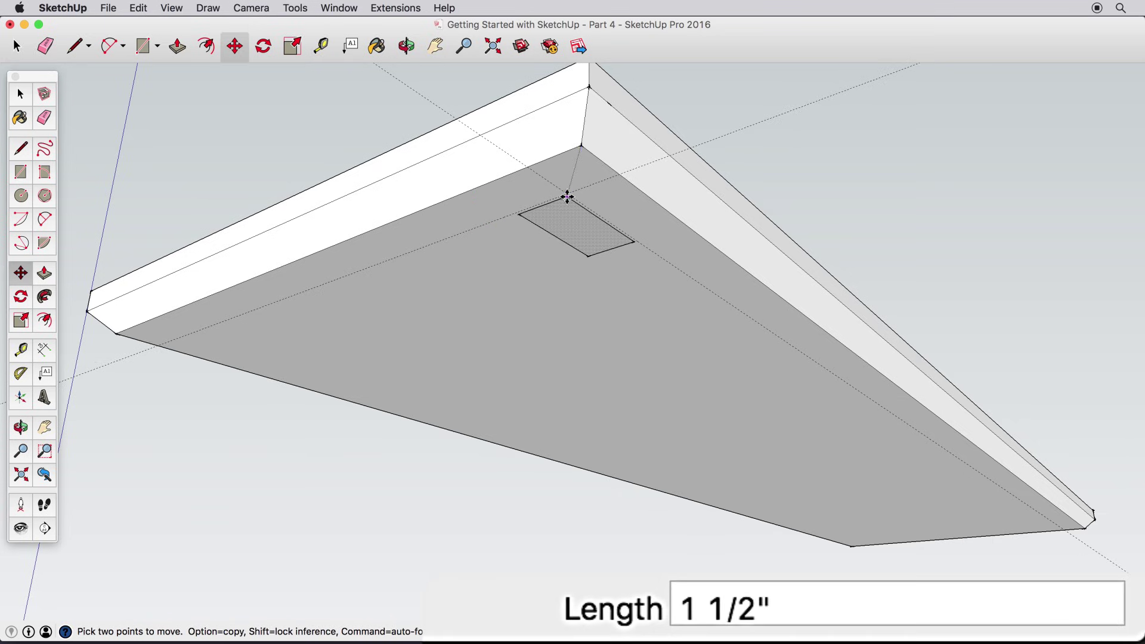
mouse_move(568, 192)
middle_mouse_down()
mouse_move(611, 196)
mouse_move(600, 249)
middle_mouse_up()
scroll(585, 192, "up", 2)
scroll(575, 197, "up", 2)
scroll(594, 228, "down", 3)
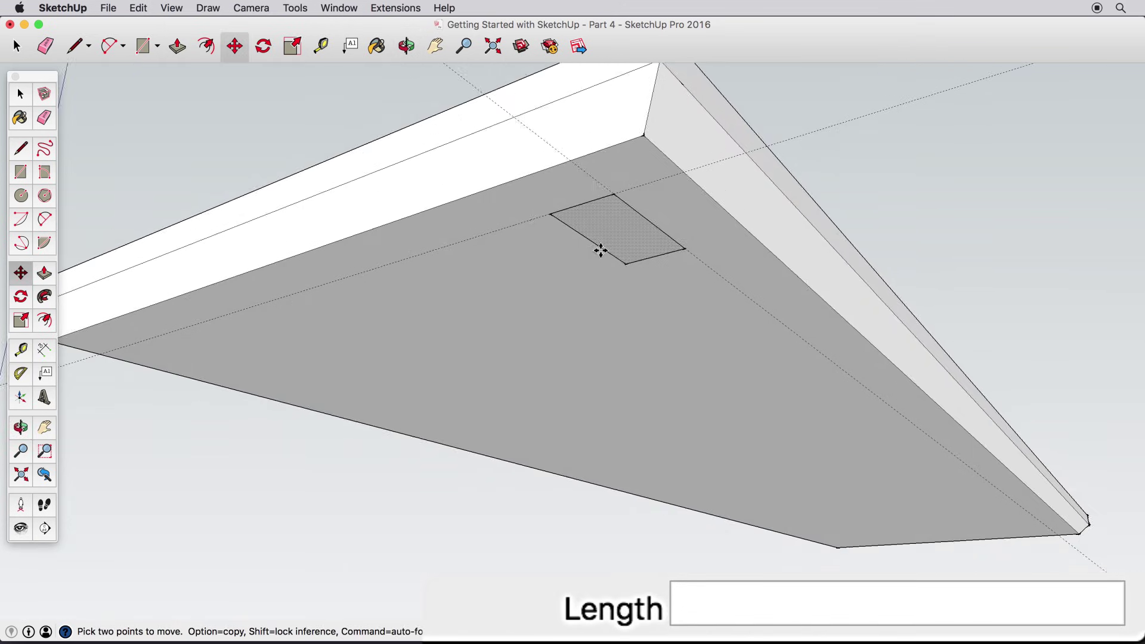
scroll(603, 252, "down", 3)
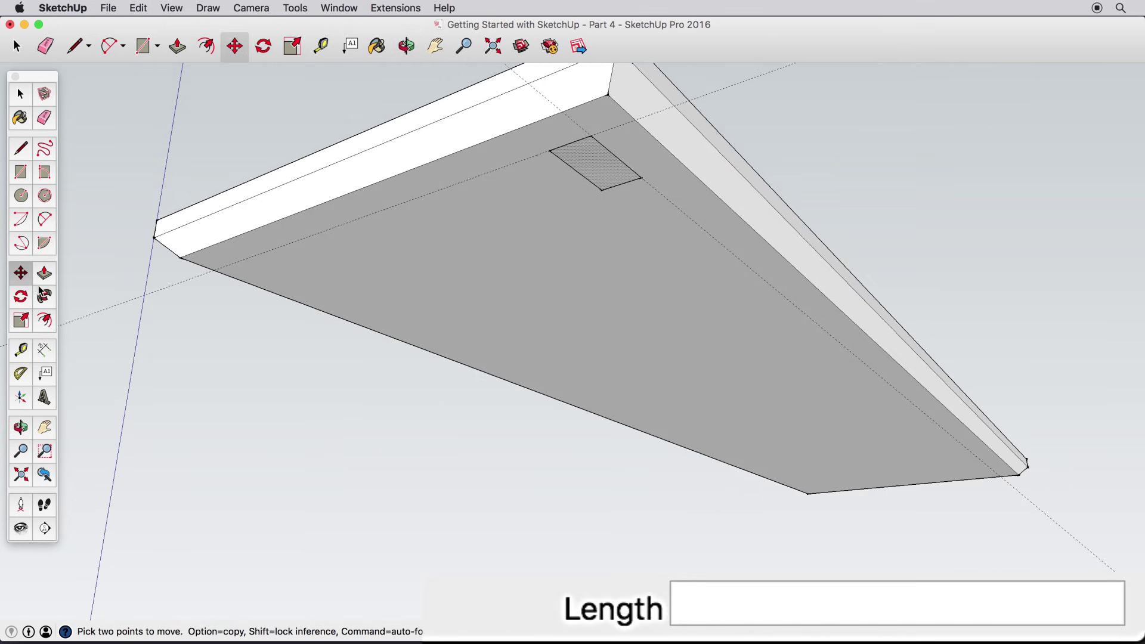
key("p")
Step: Pull the small rectangle down 37 inches into a leg and select it
left_click(599, 177)
type("37")
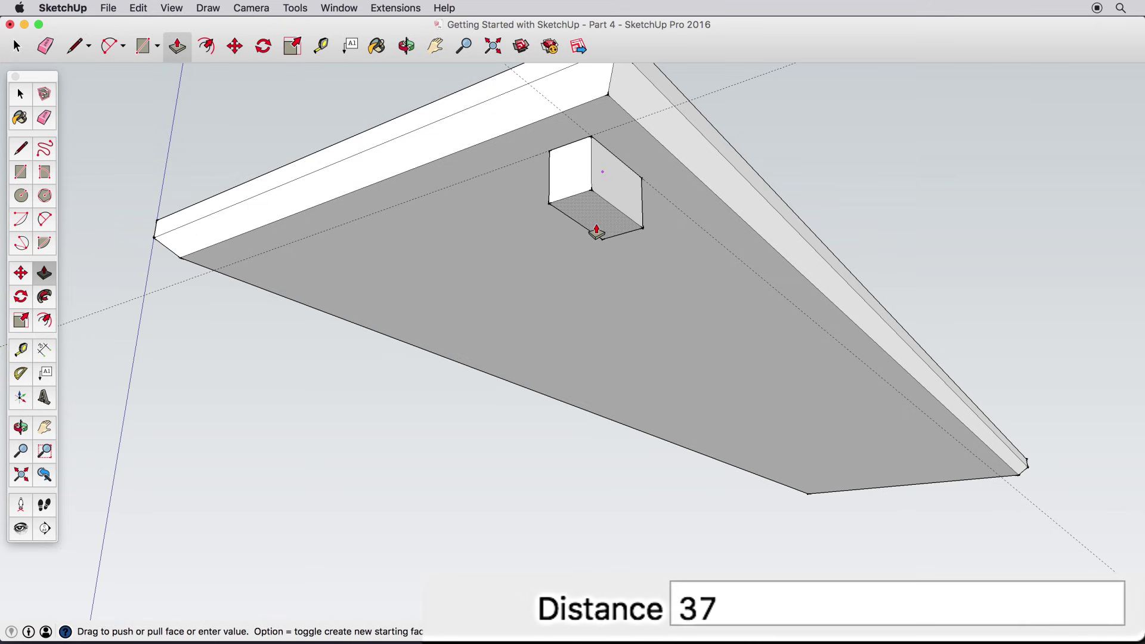
key("Return")
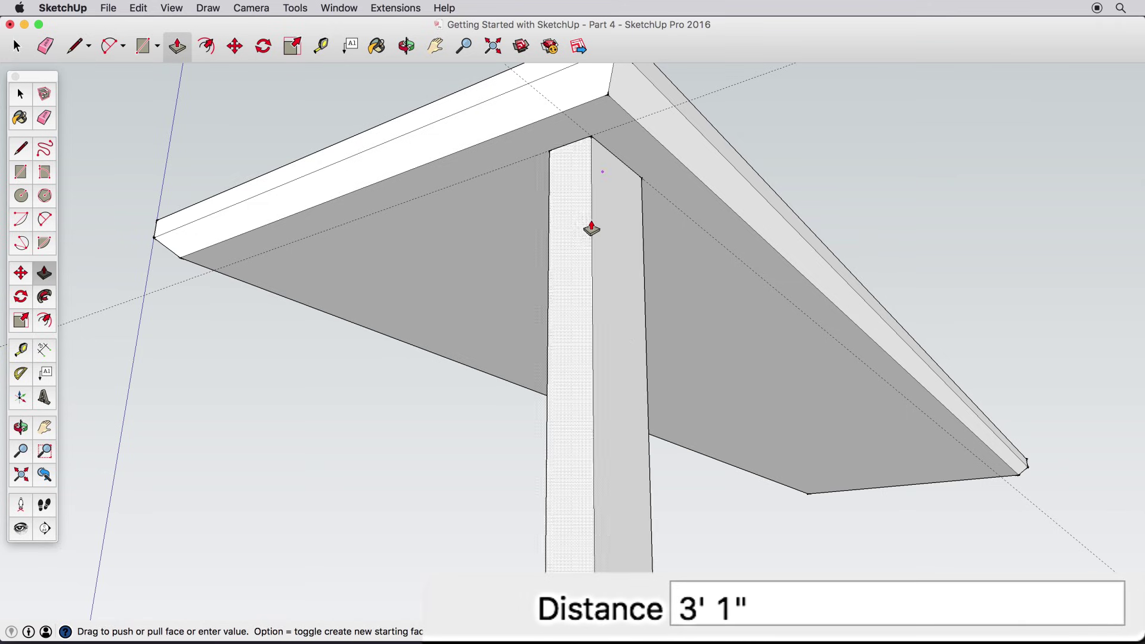
key("space")
mouse_move(493, 240)
middle_mouse_down()
mouse_move(568, 437)
mouse_move(536, 284)
middle_mouse_up()
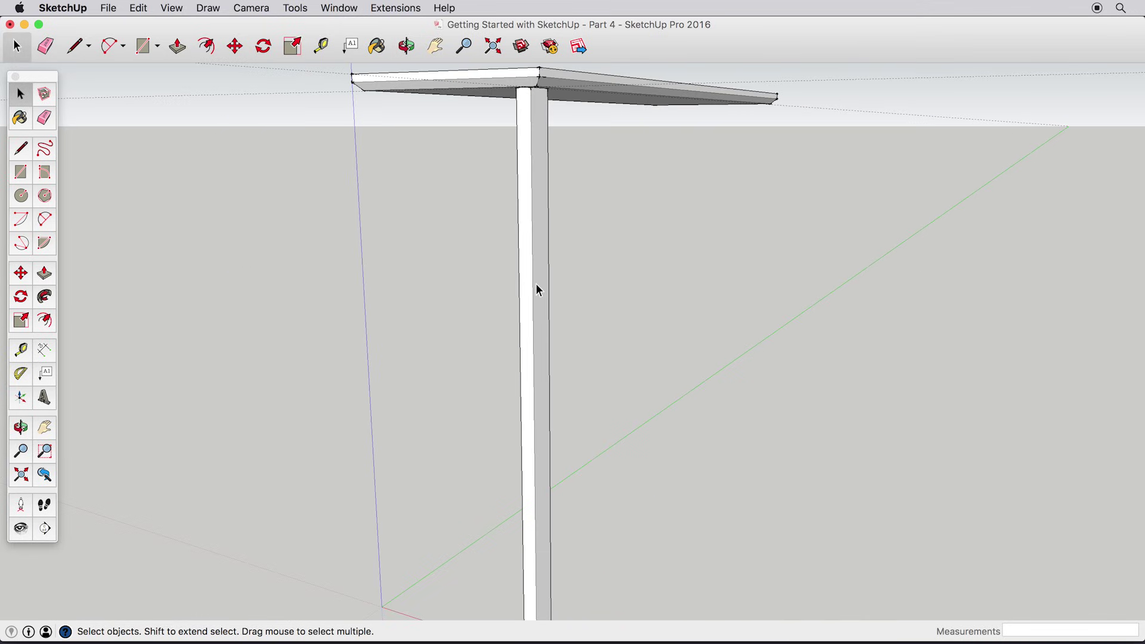
left_click(536, 284)
Step: Make the selected leg a component named 'Table Leg', then deselect it
right_click(536, 284)
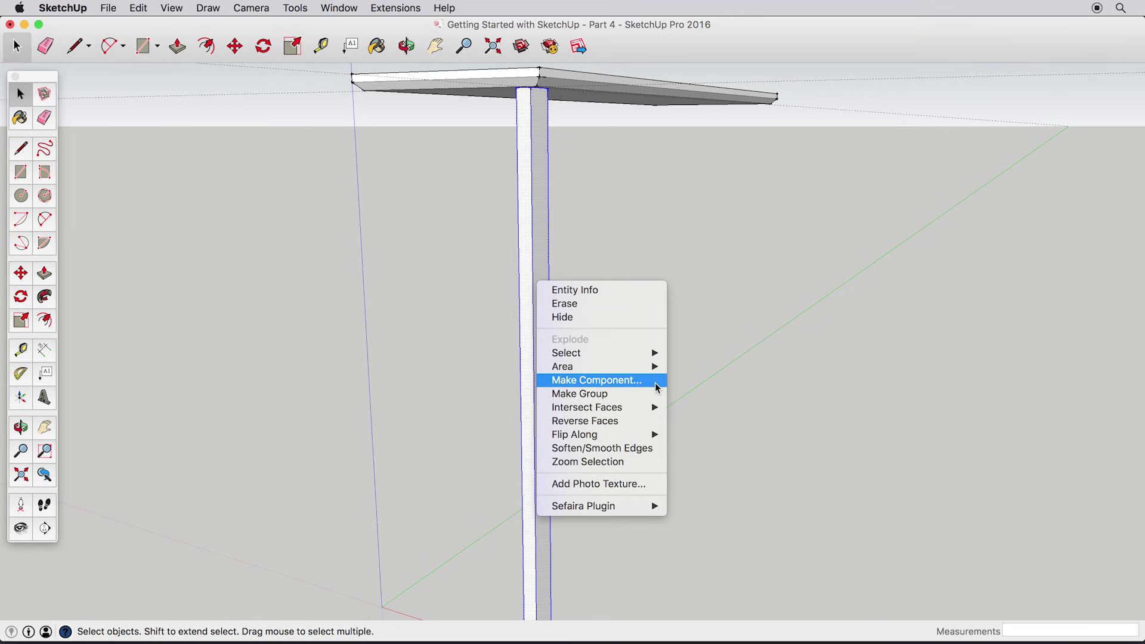
left_click(596, 380)
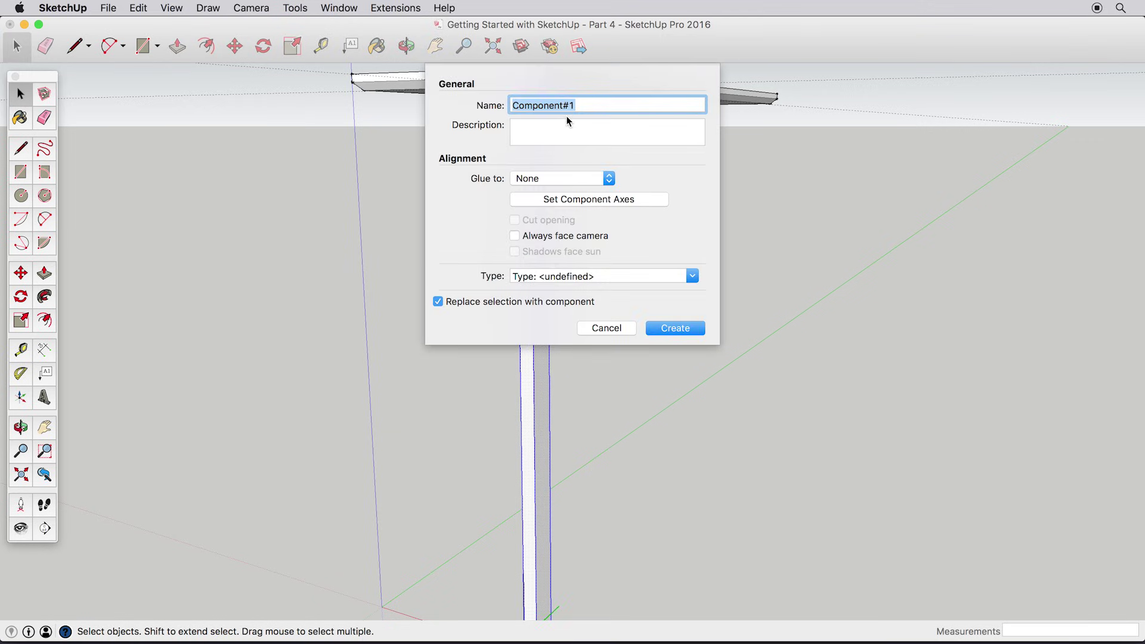
type("Table Leg")
left_click(662, 328)
left_click(626, 287)
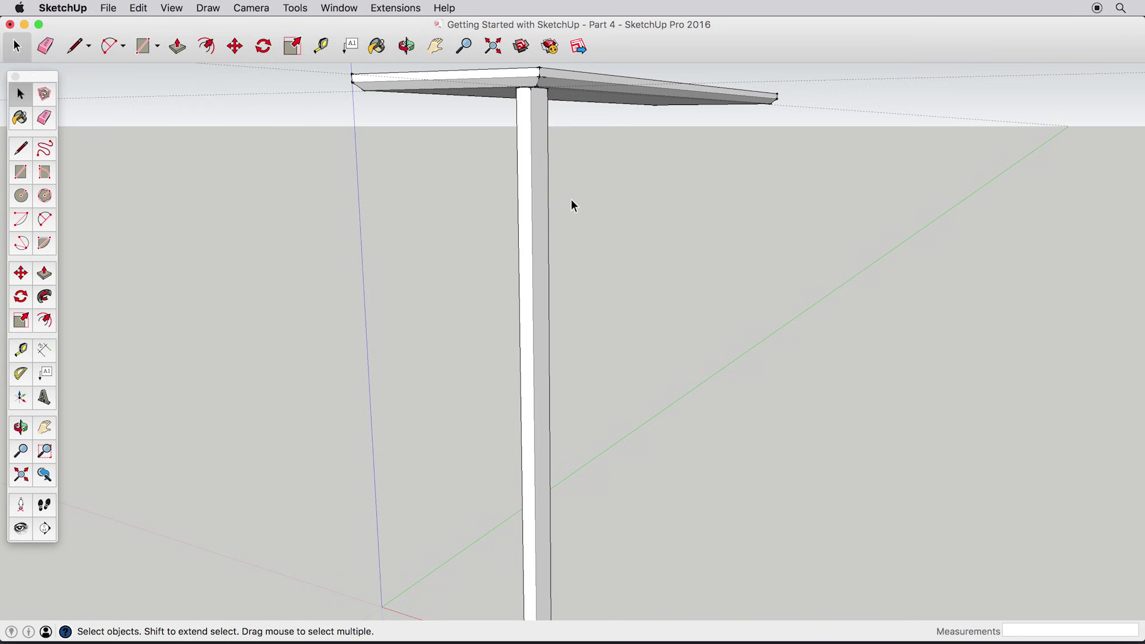
mouse_move(566, 204)
middle_mouse_down()
mouse_move(578, 177)
mouse_move(526, 258)
mouse_move(468, 263)
mouse_move(512, 245)
mouse_move(485, 234)
middle_mouse_up()
scroll(547, 225, "down", 3)
scroll(457, 234, "up", 2)
key("space")
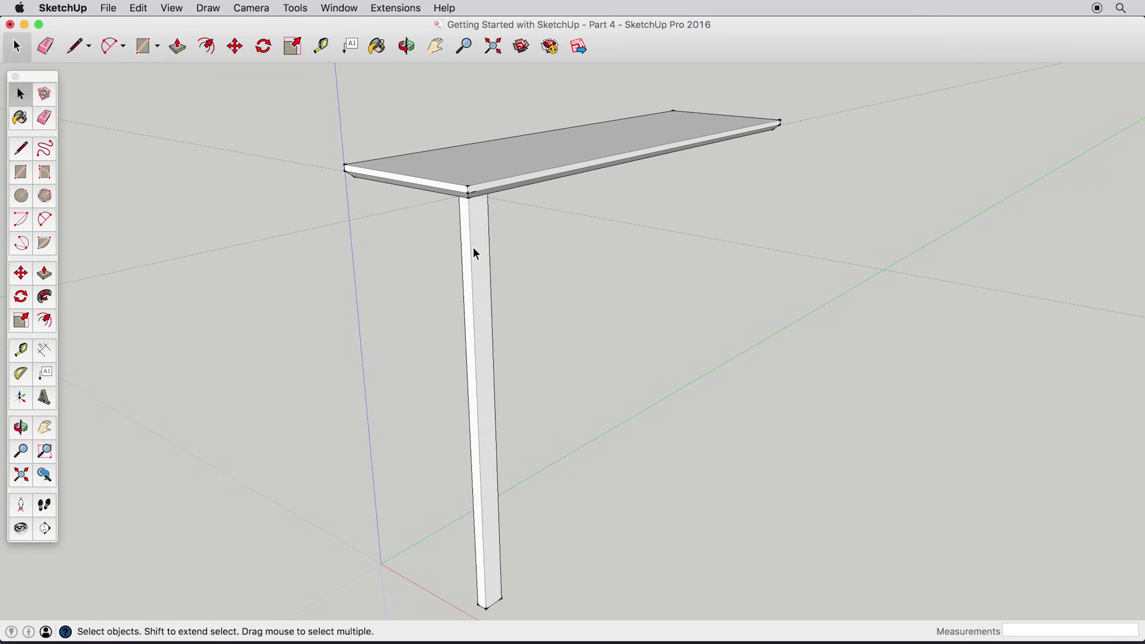
left_click(477, 242)
left_click(481, 157)
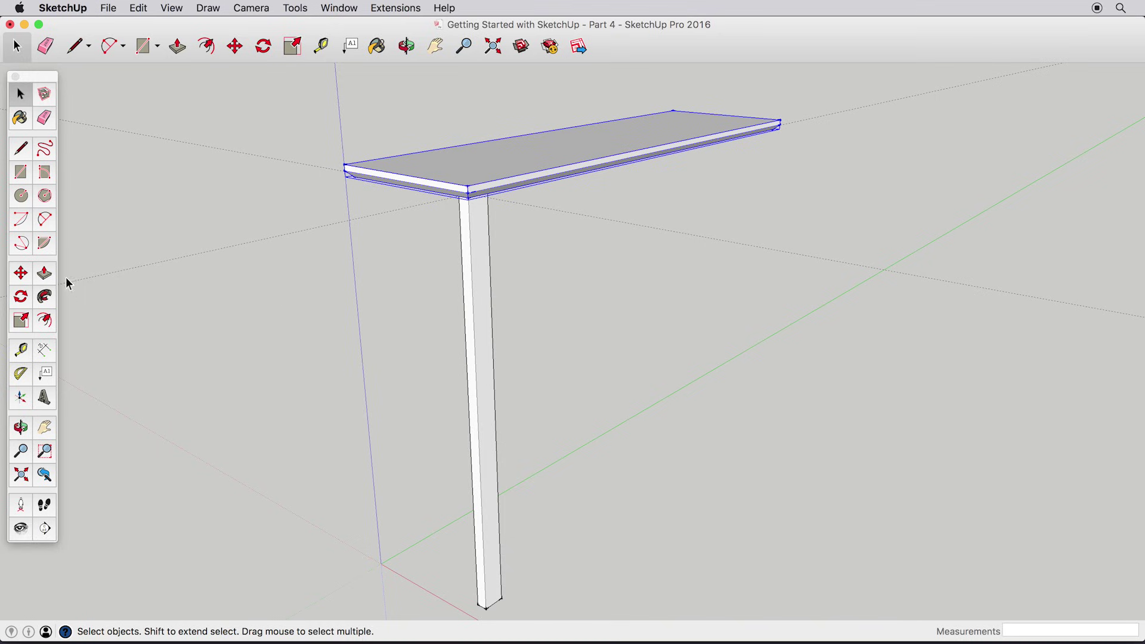
left_click(44, 272)
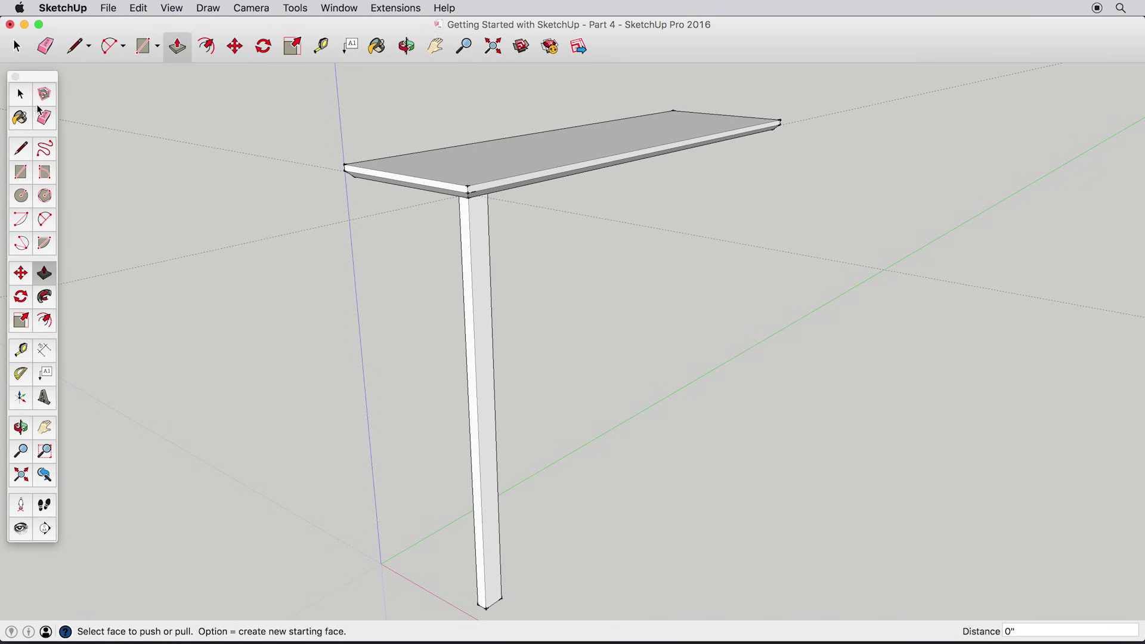
left_click(22, 96)
middle_click_drag(384, 166, 436, 186)
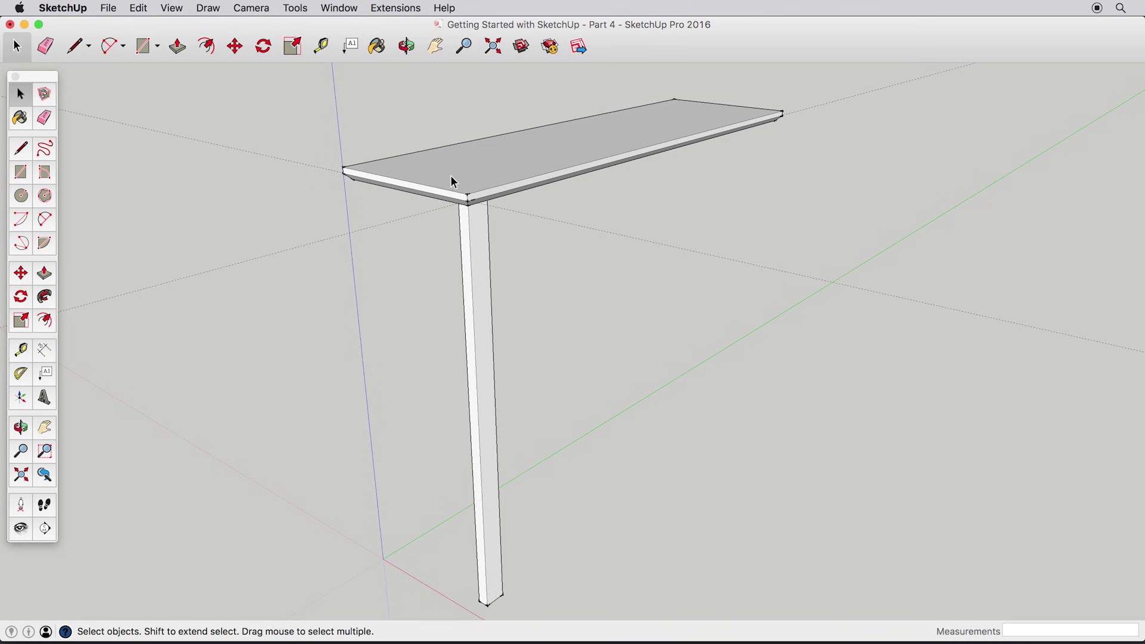
Step: Enter the tabletop's edit context, orbit slightly, then exit it
double_click(510, 159)
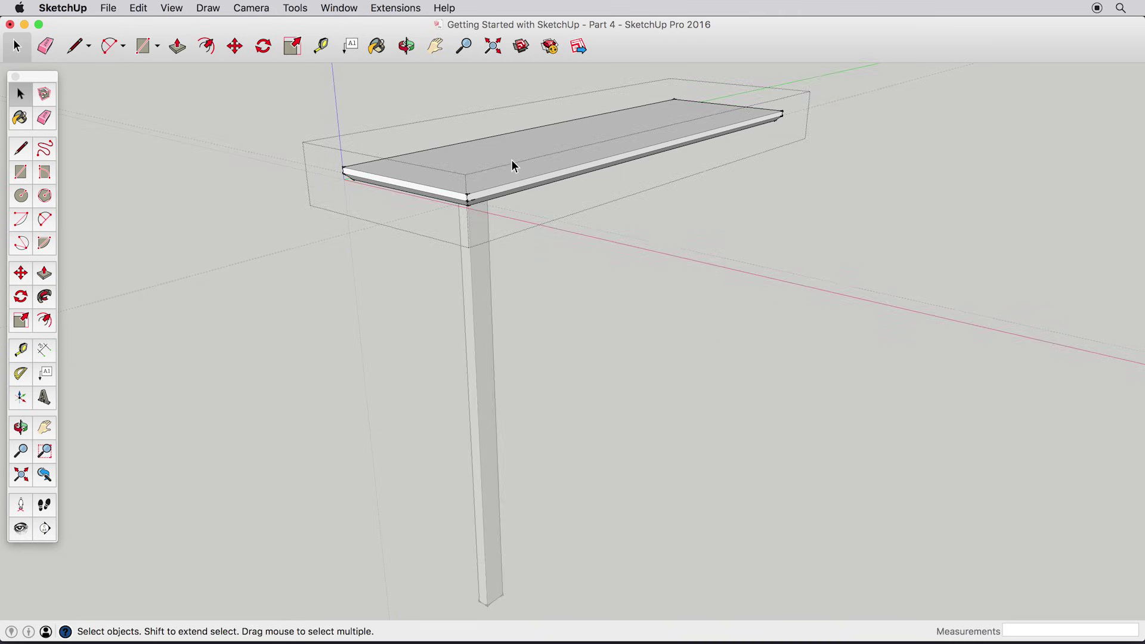
middle_click_drag(511, 159, 514, 180)
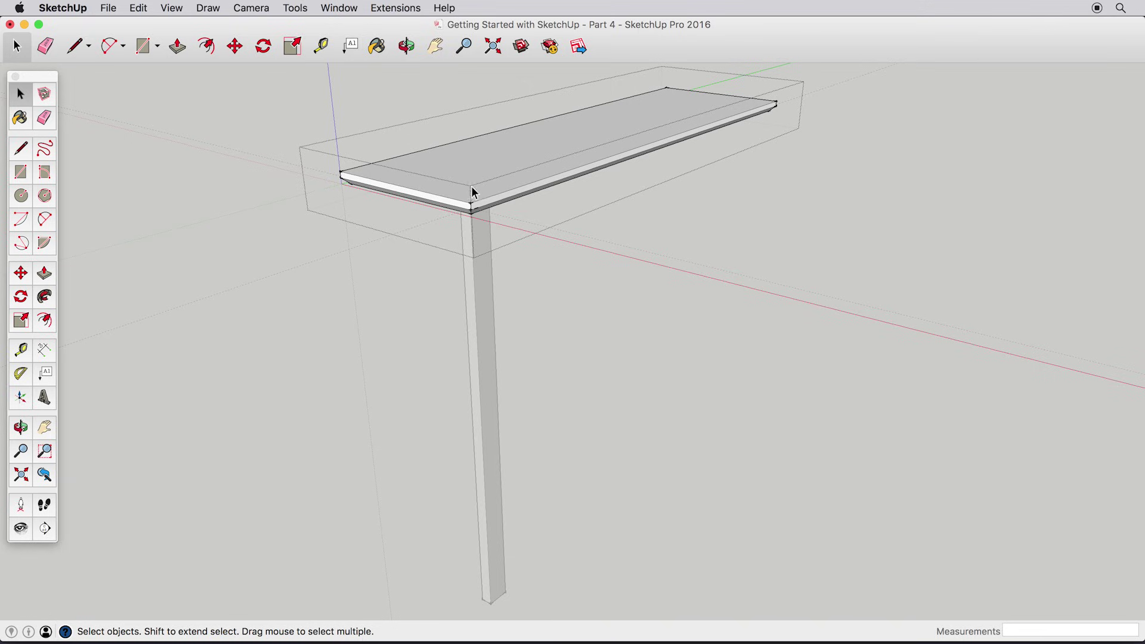
left_click(711, 224)
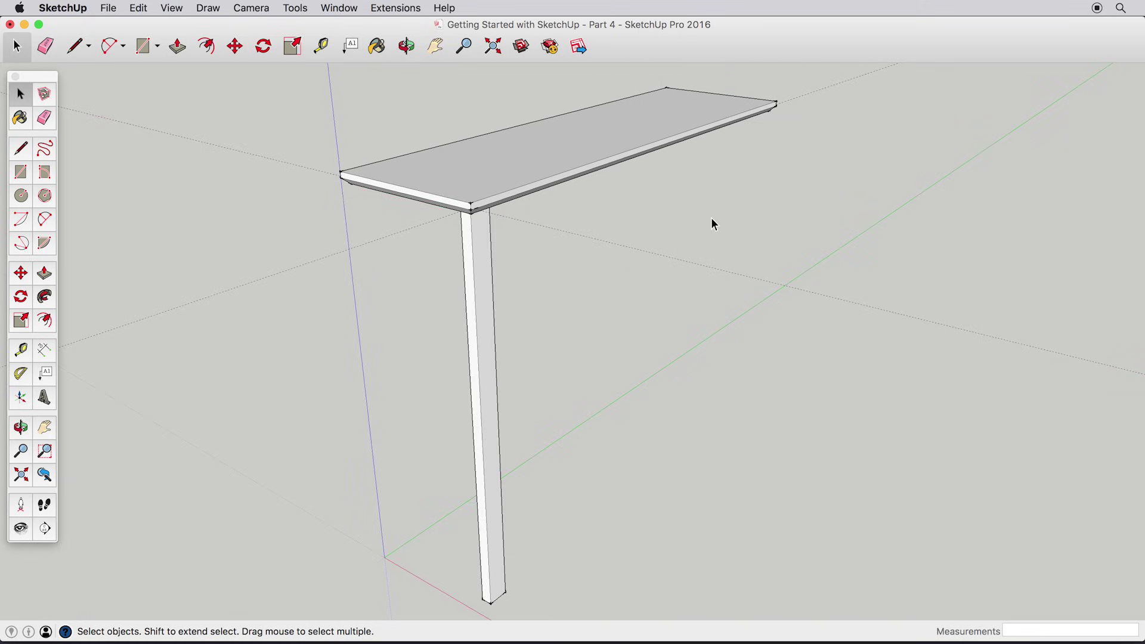
middle_click_drag(533, 210, 507, 204)
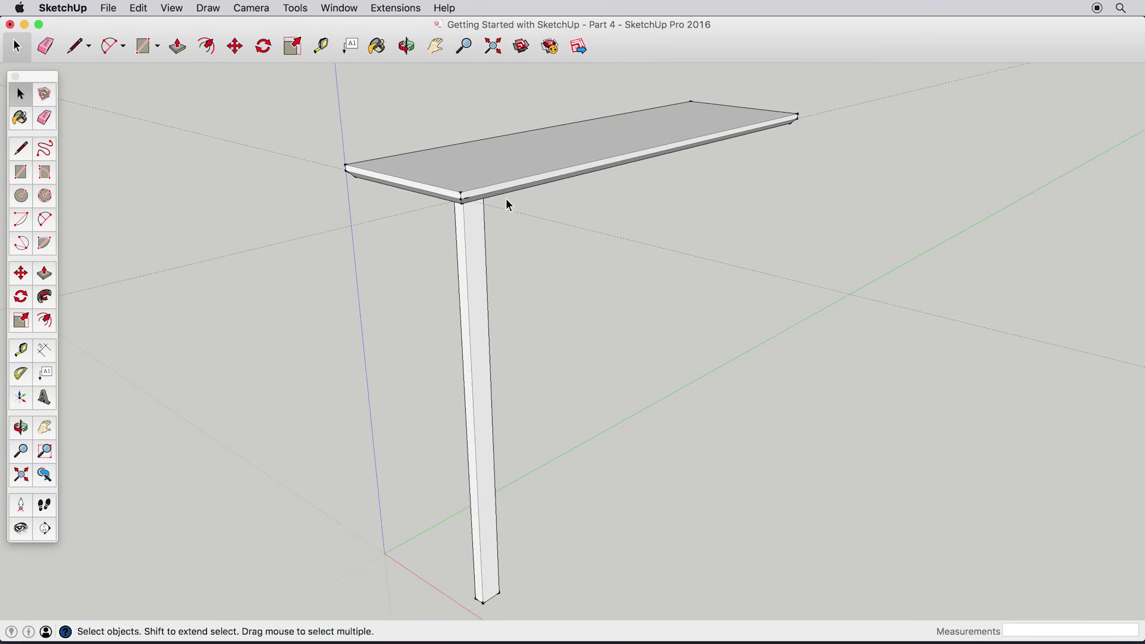
middle_click_drag(505, 197, 502, 221)
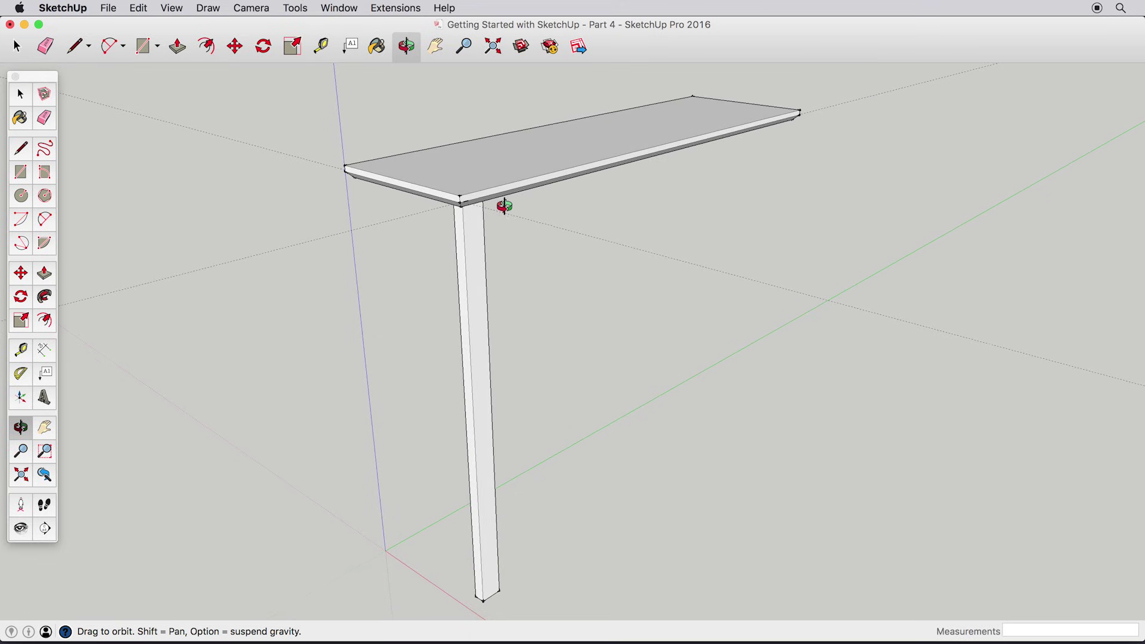
Step: Open and close the leg component, then the tabletop component, in turn
double_click(477, 255)
middle_click_drag(477, 257, 513, 257)
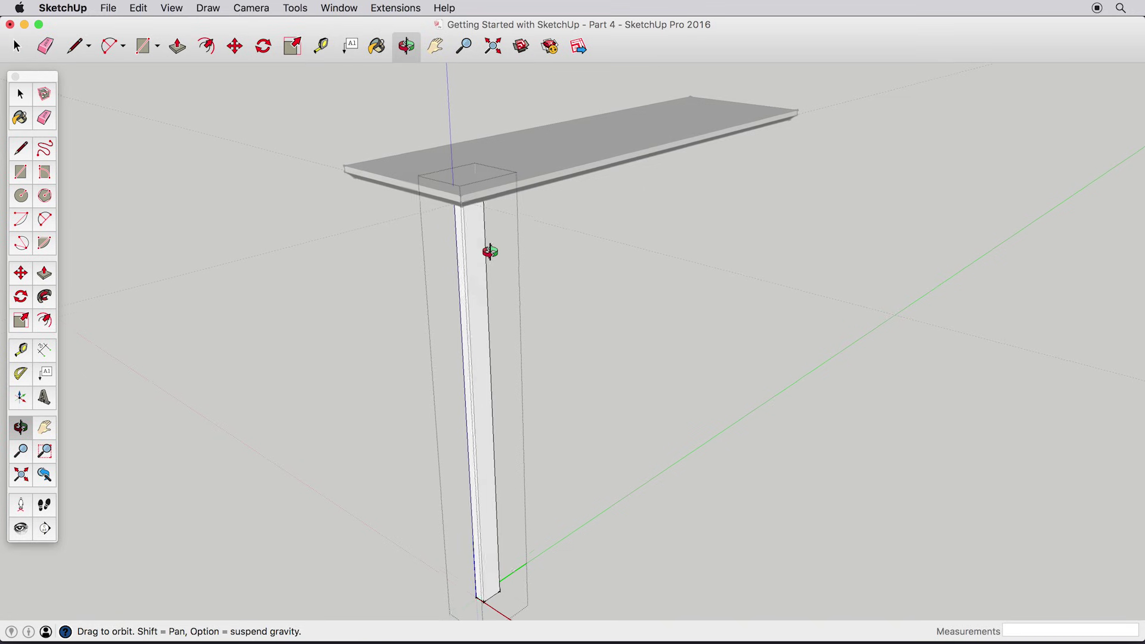
left_click(592, 260)
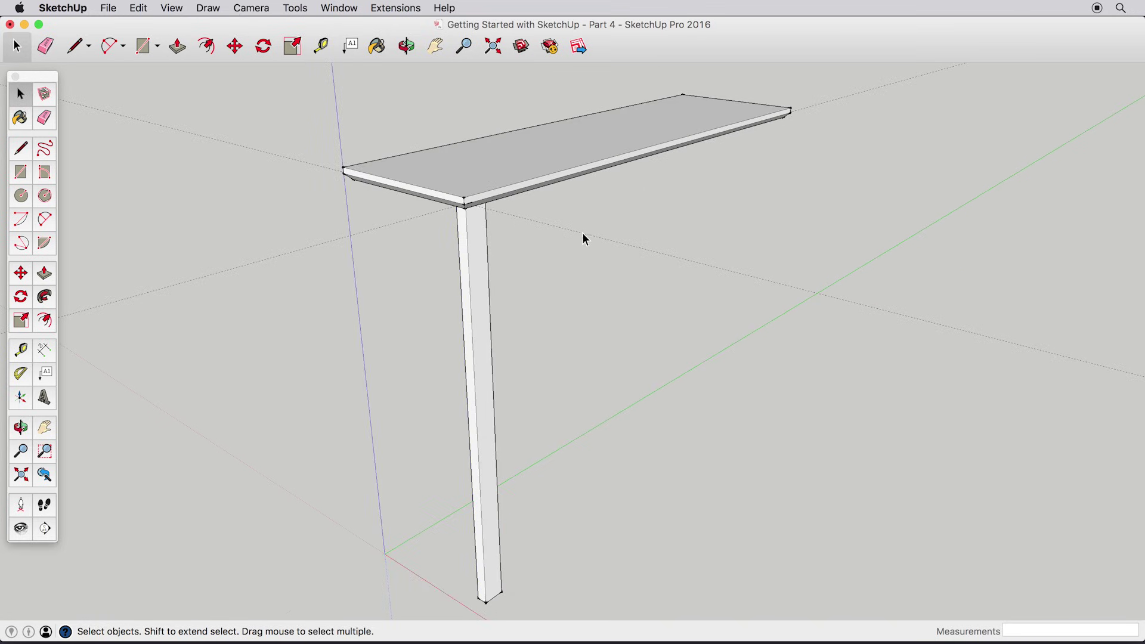
double_click(525, 162)
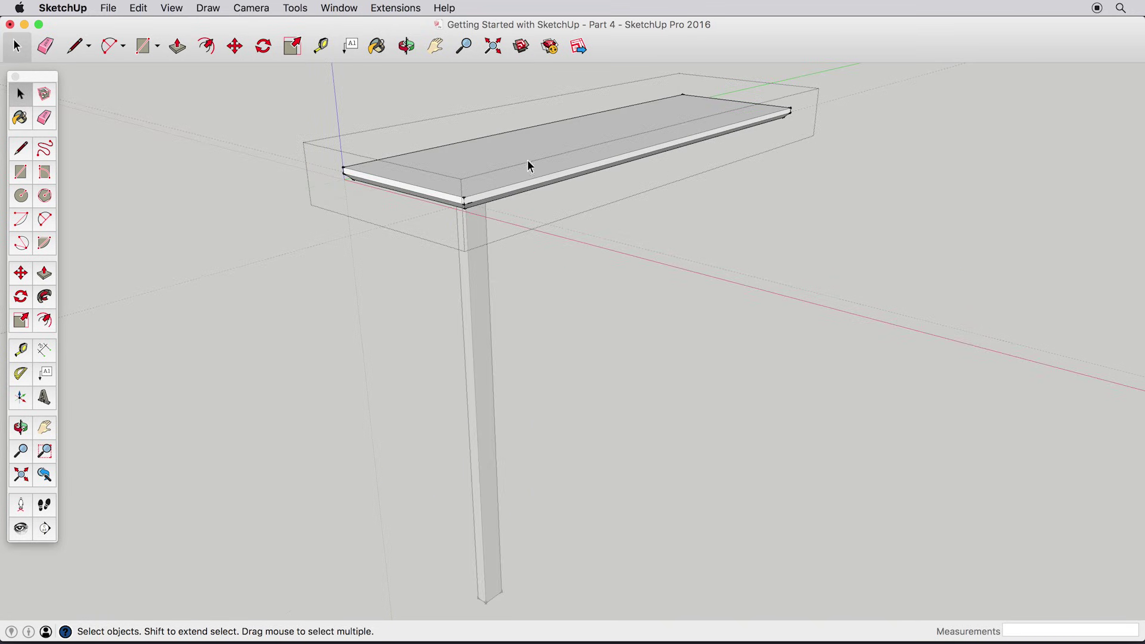
left_click(703, 218)
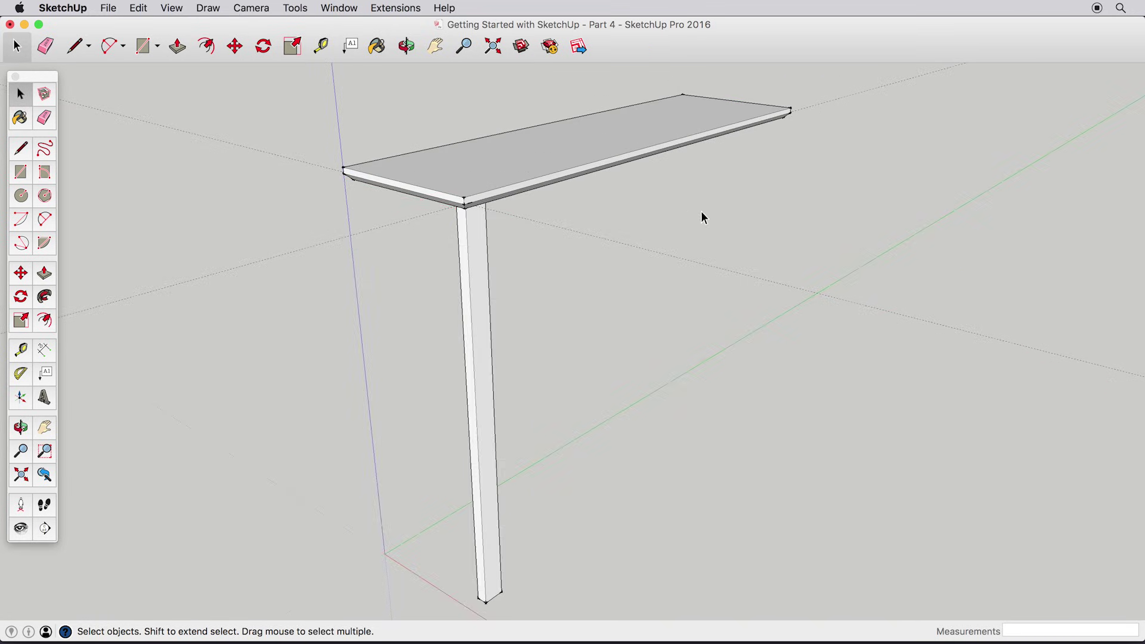
Step: Open and leave the leg again, ending inside the tabletop component
double_click(477, 274)
left_click(575, 268)
double_click(508, 172)
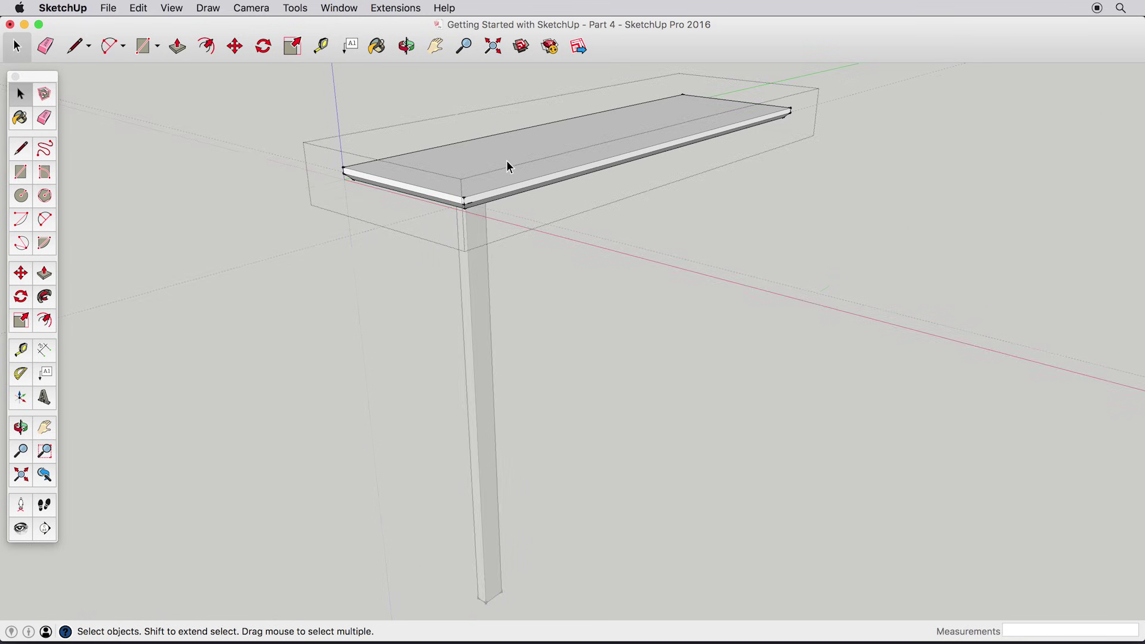
left_click(15, 177)
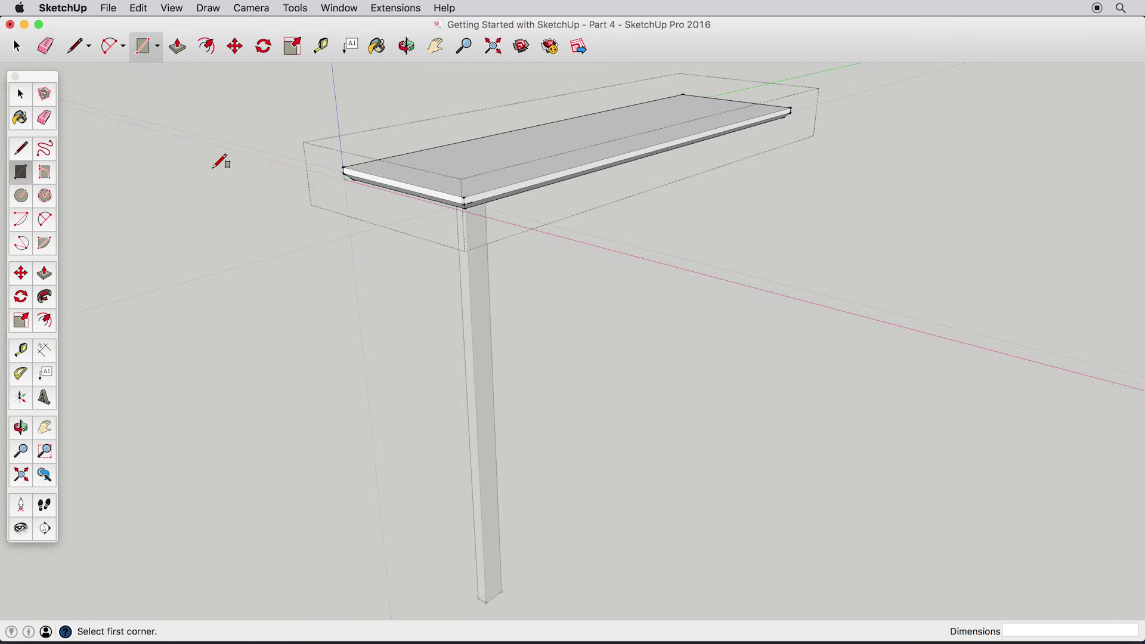
Step: Draw a rectangle on the tabletop and pull the surrounding face upward
left_click(519, 184)
left_click(554, 141)
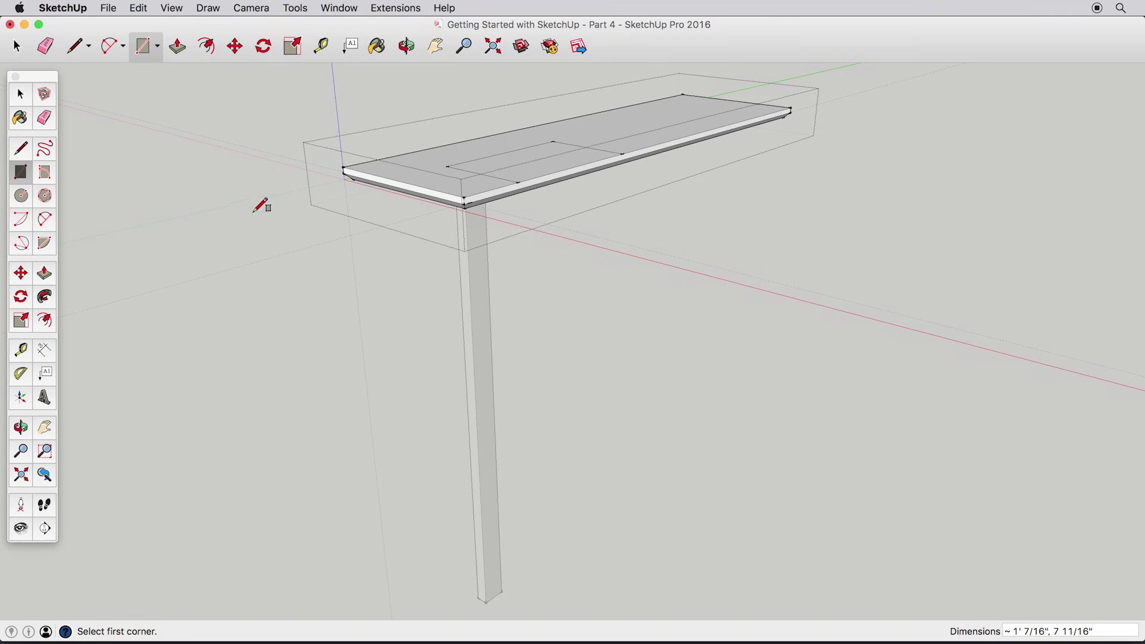
left_click(44, 272)
left_click_drag(634, 123, 633, 101)
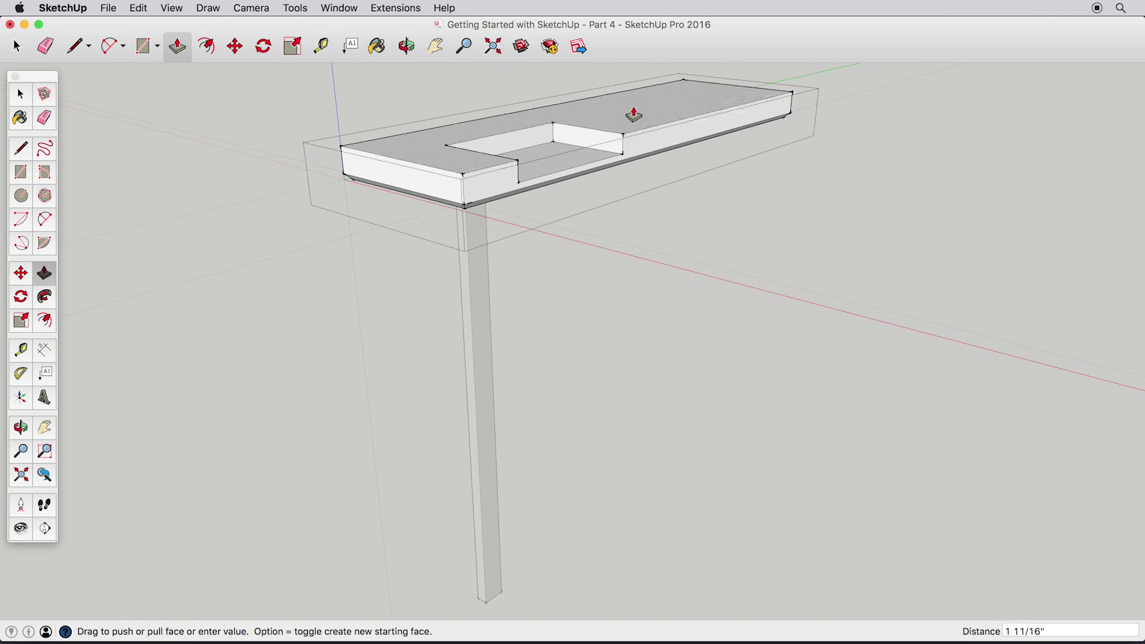
Step: Push the recess's right wall, back wall and floor to widen and deepen it
left_click(606, 134)
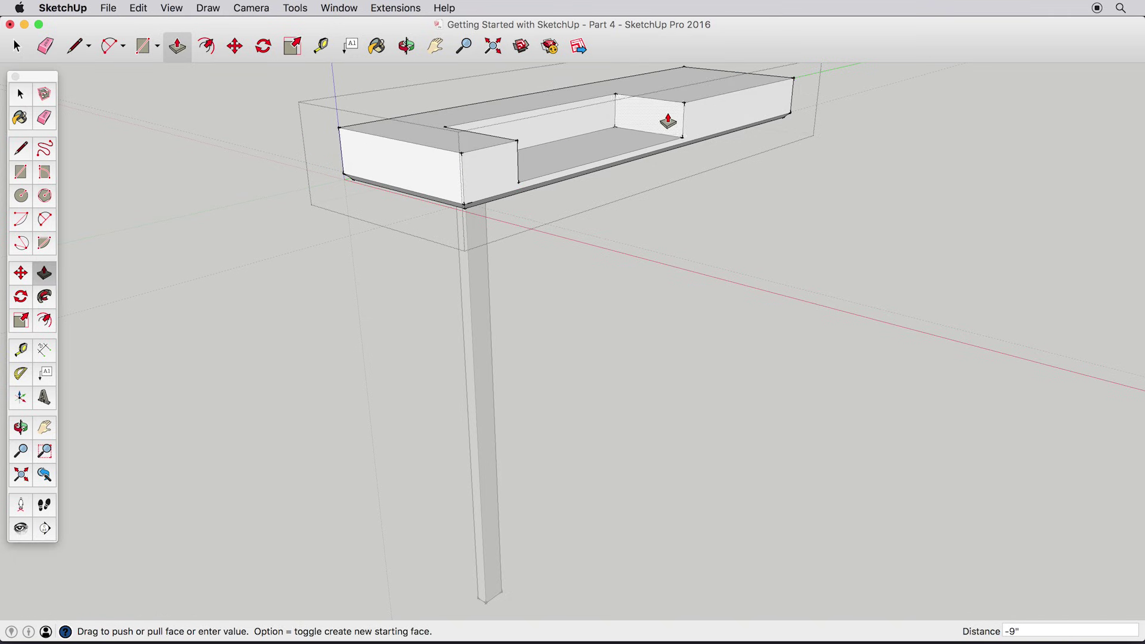
left_click(671, 116)
left_click(595, 127)
left_click(614, 137)
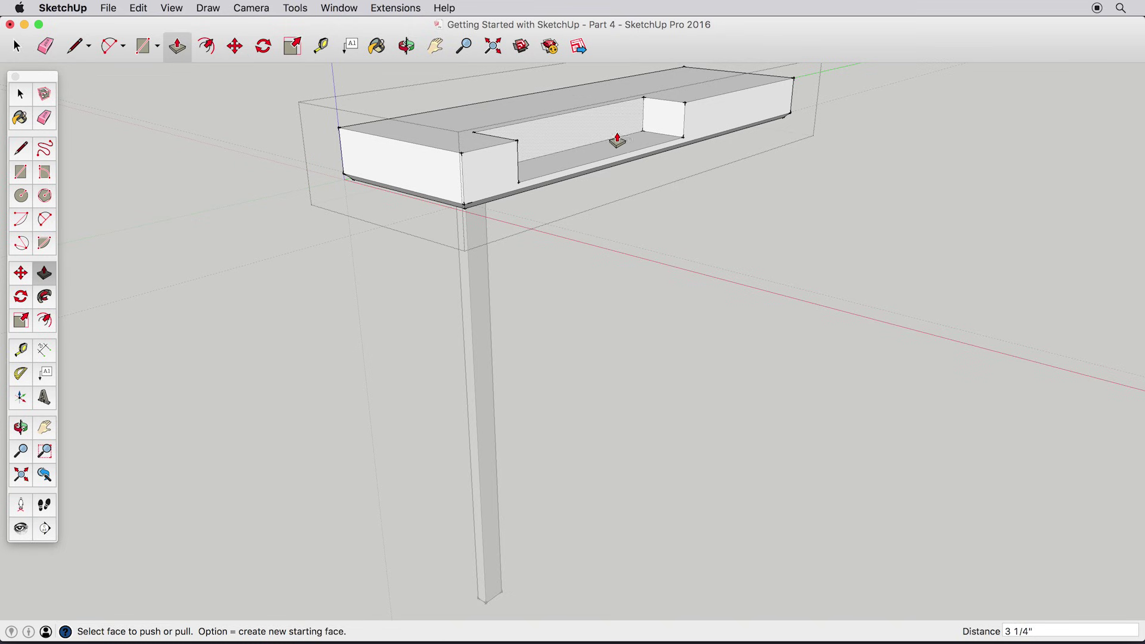
left_click(532, 172)
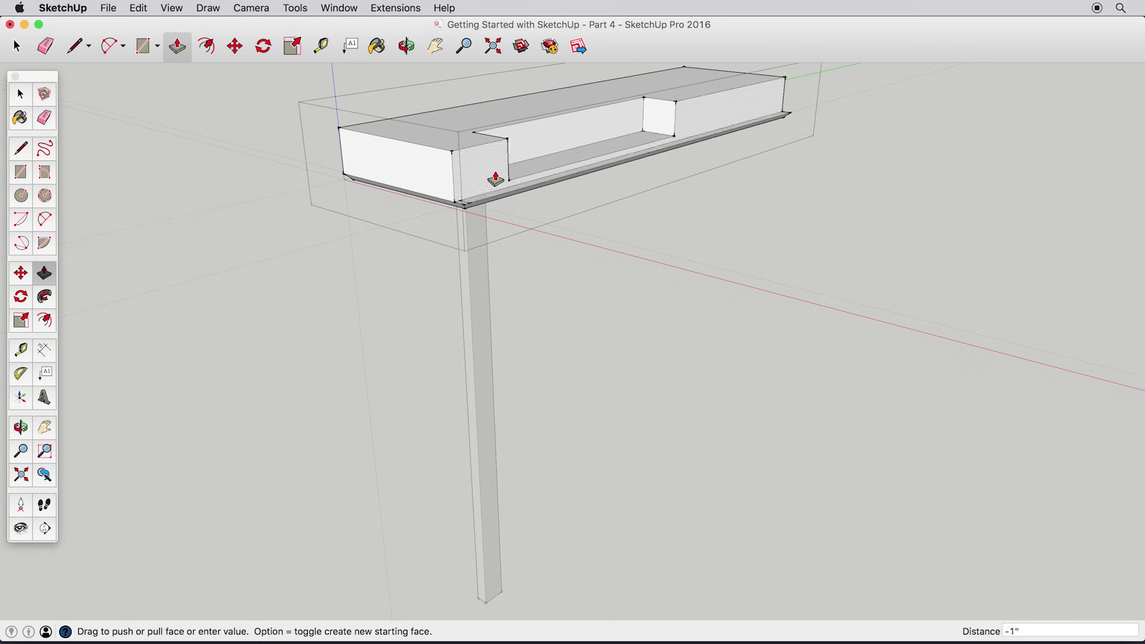
left_click(484, 178)
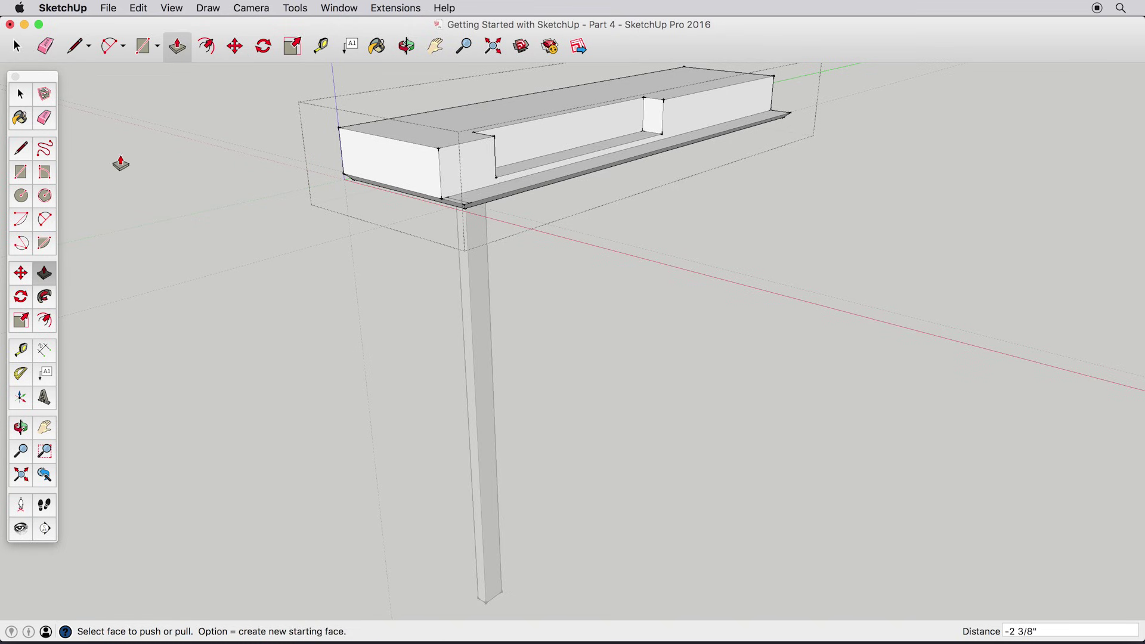
Step: Exit the tabletop and undo the recess edits with repeated Cmd+Z
left_click(18, 95)
left_click(628, 290)
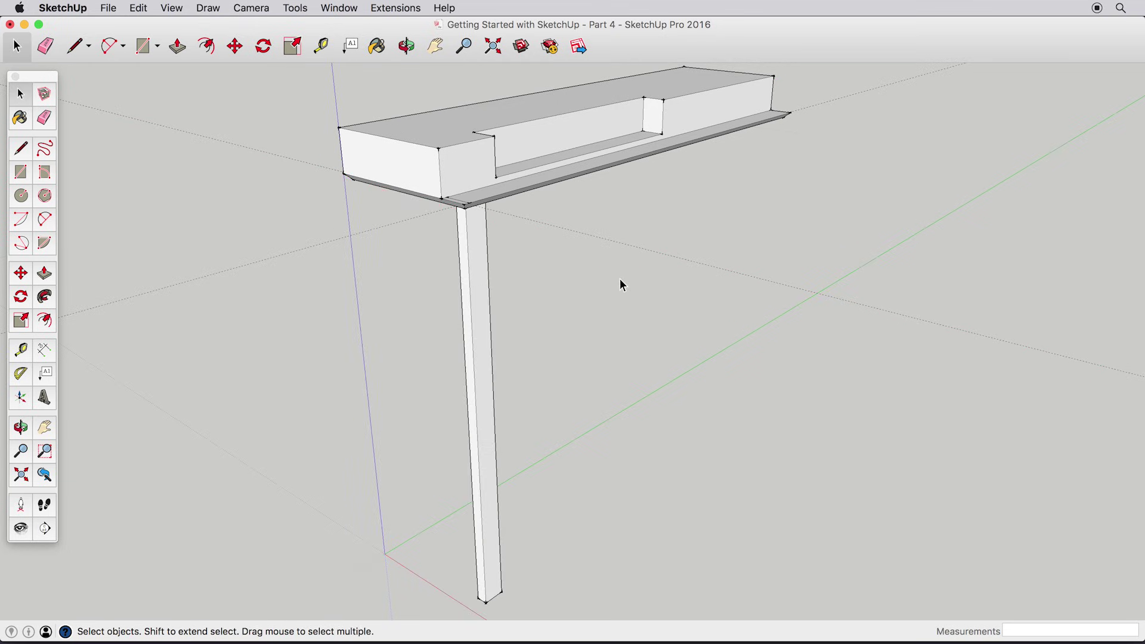
key("super+z")
key("super+z")
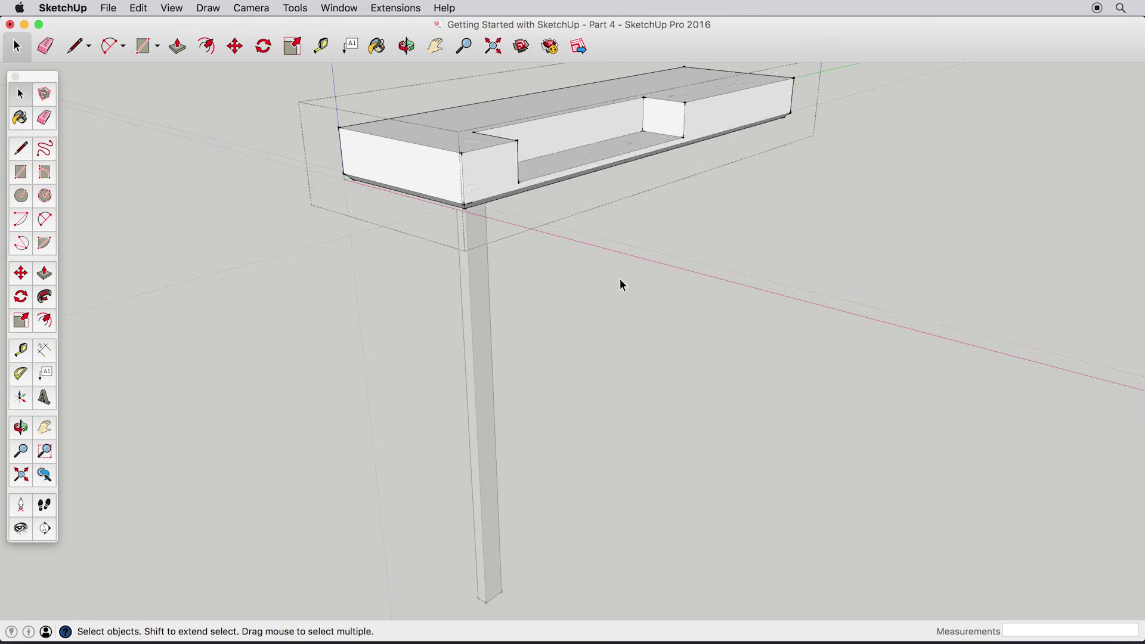
key("super+z")
key("super+z")
key("super+z")
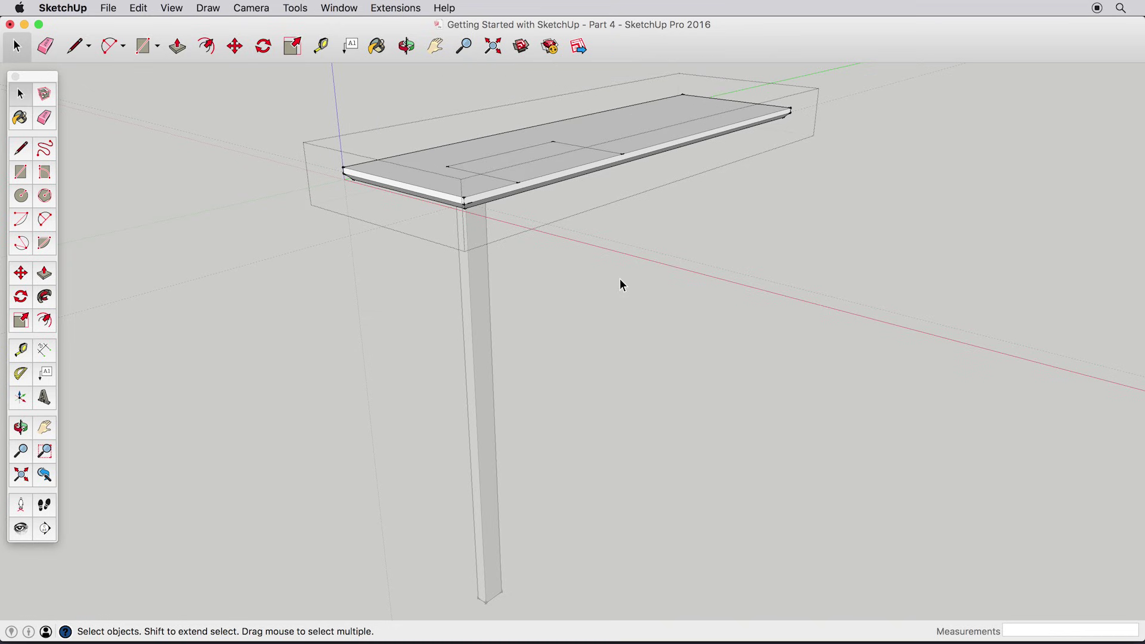
key("super+z")
Step: Close the tabletop context and orbit to look up under the tabletop
left_click(572, 270)
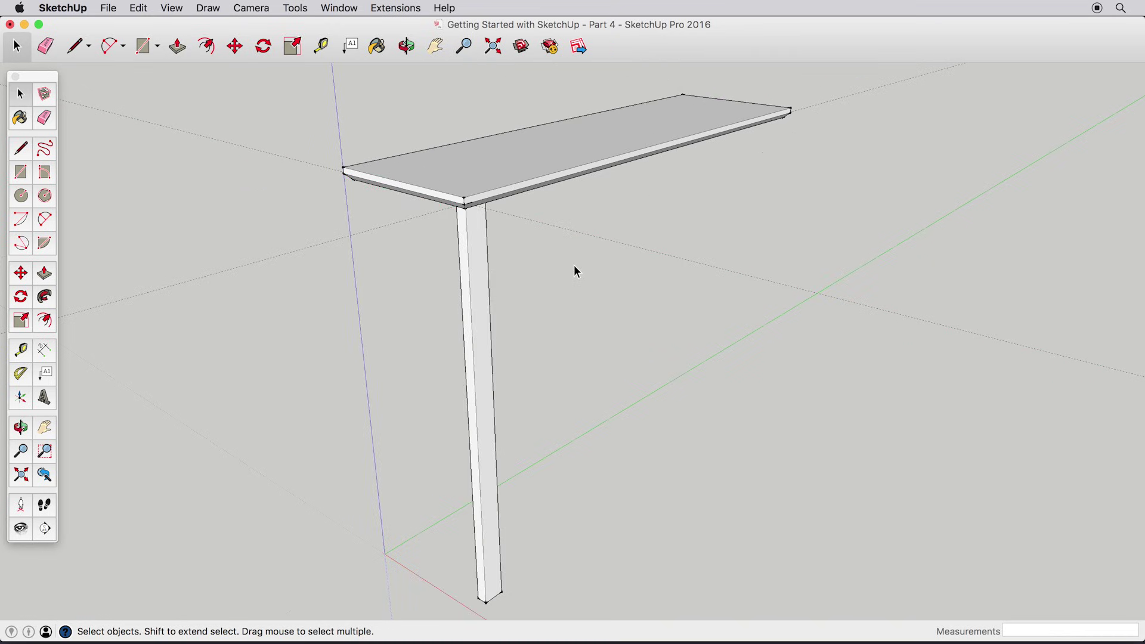
middle_click_drag(524, 299, 540, 255)
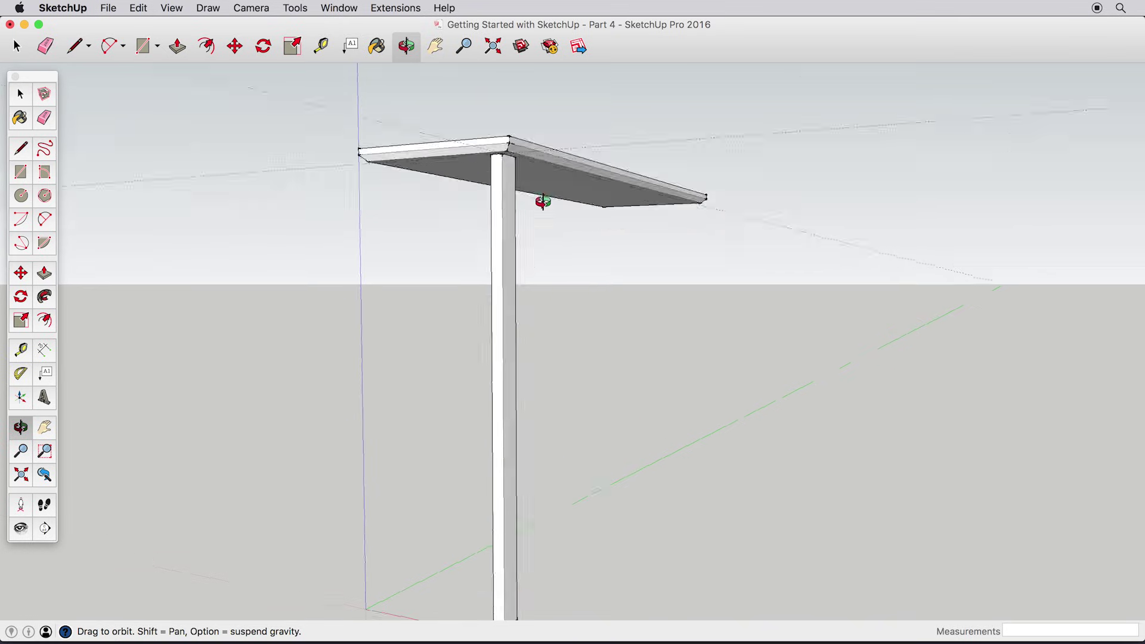
mouse_move(456, 303)
middle_mouse_down()
mouse_move(503, 173)
mouse_move(546, 165)
middle_mouse_up()
Step: Measure the leg's inset from the tabletop corner with Tape Measure
left_click(22, 350)
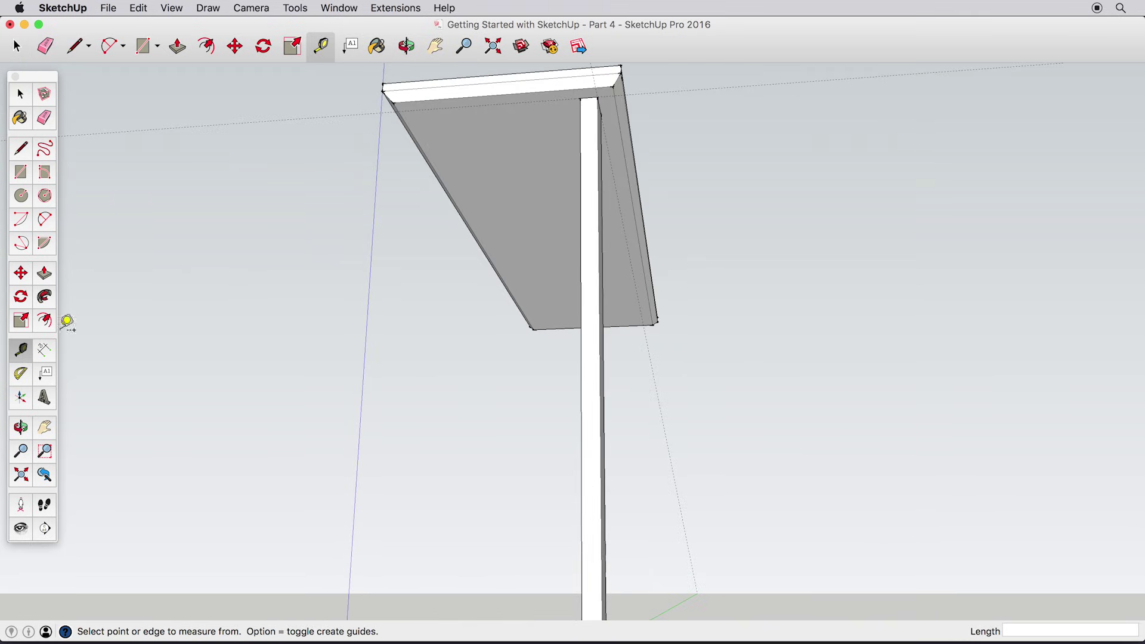
left_click(420, 125)
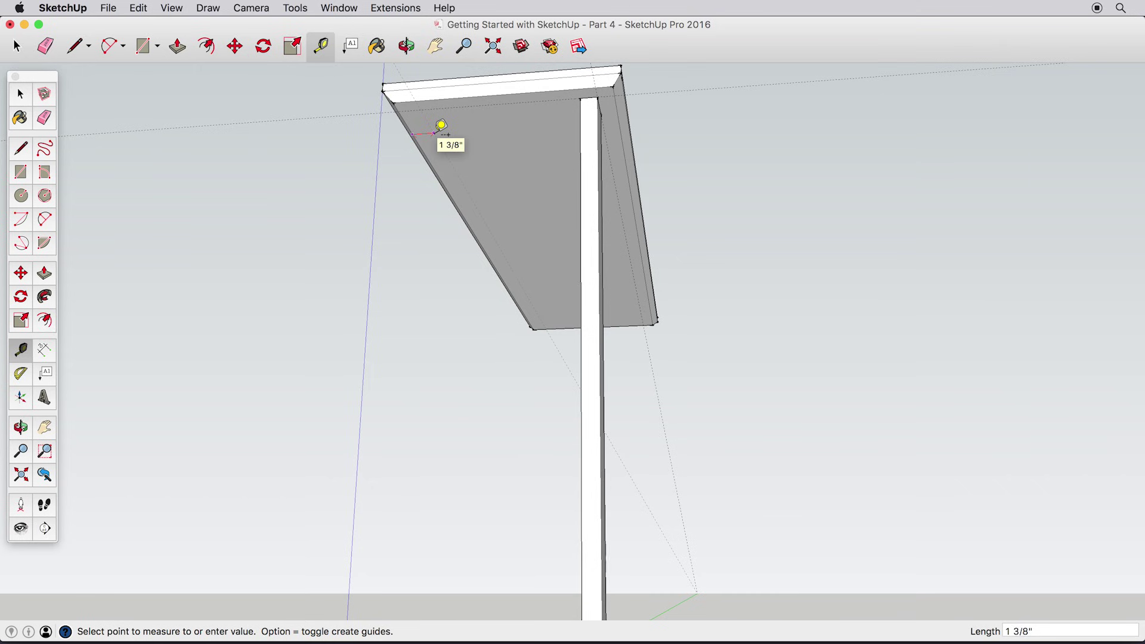
left_click(442, 126)
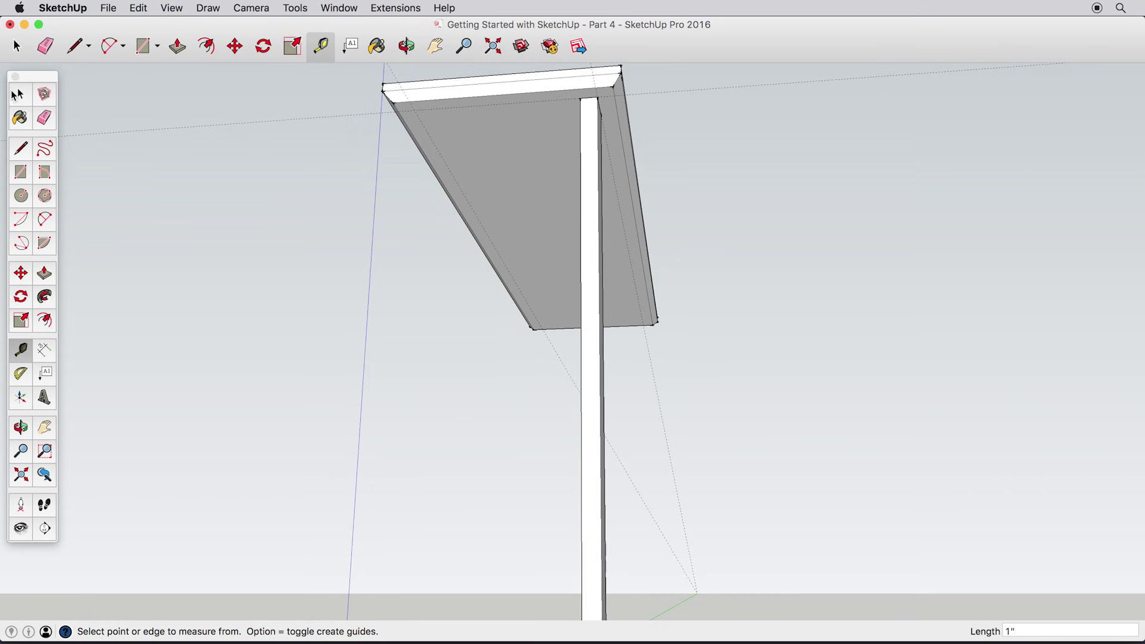
Step: Copy the leg with Move and Option to the tabletop's left underside corner
left_click(16, 94)
left_click(21, 272)
middle_click_drag(591, 117, 616, 114)
left_click(613, 109)
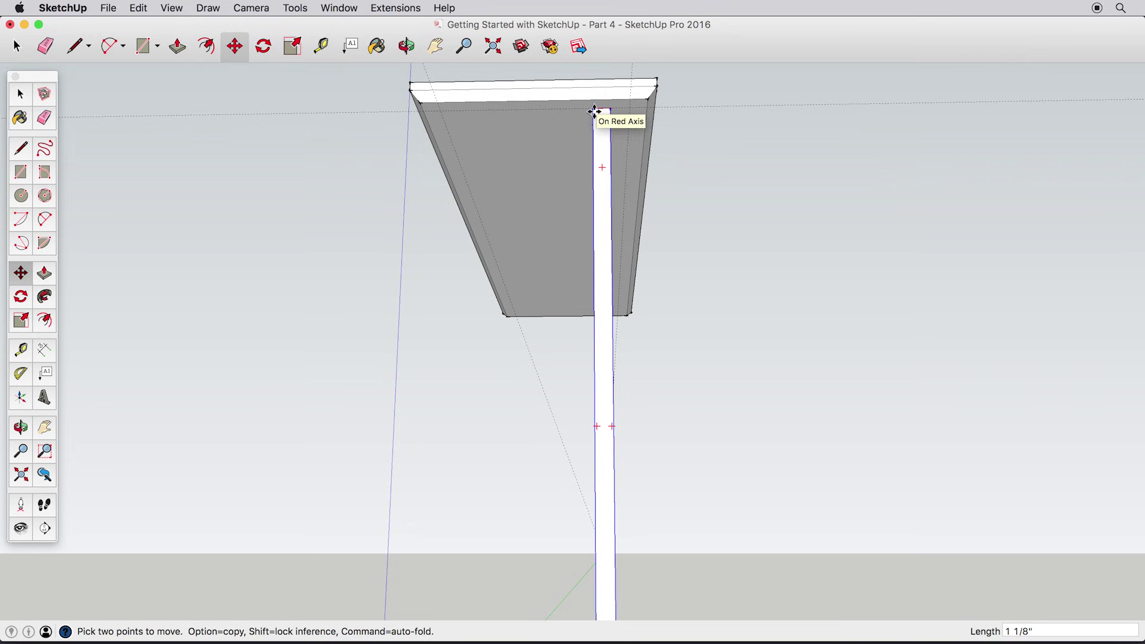
key("alt")
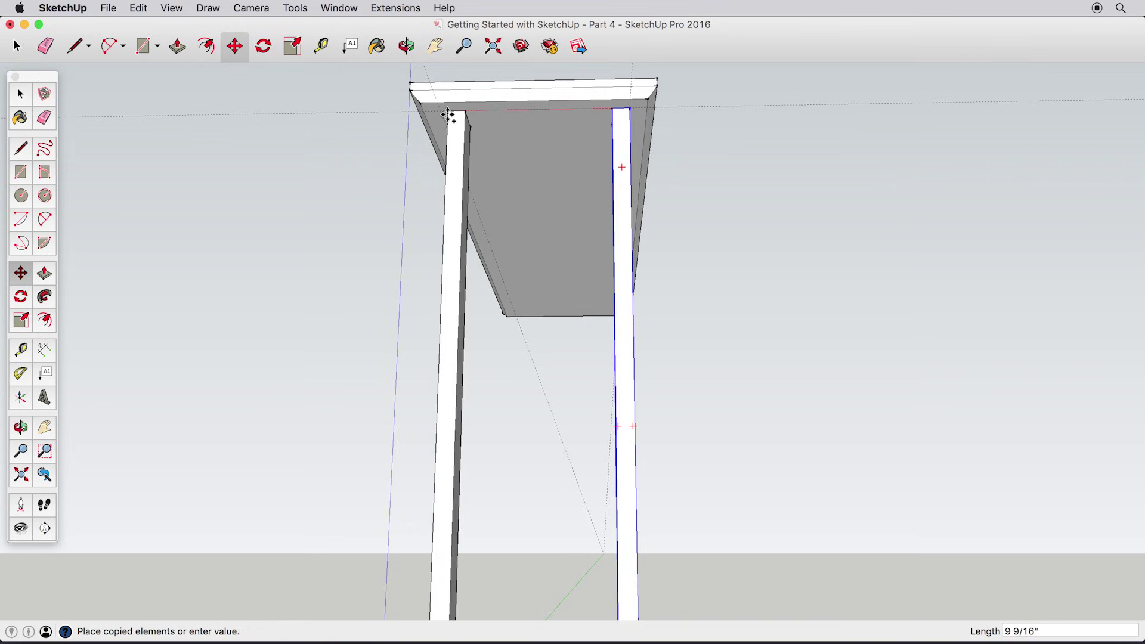
left_click(441, 115)
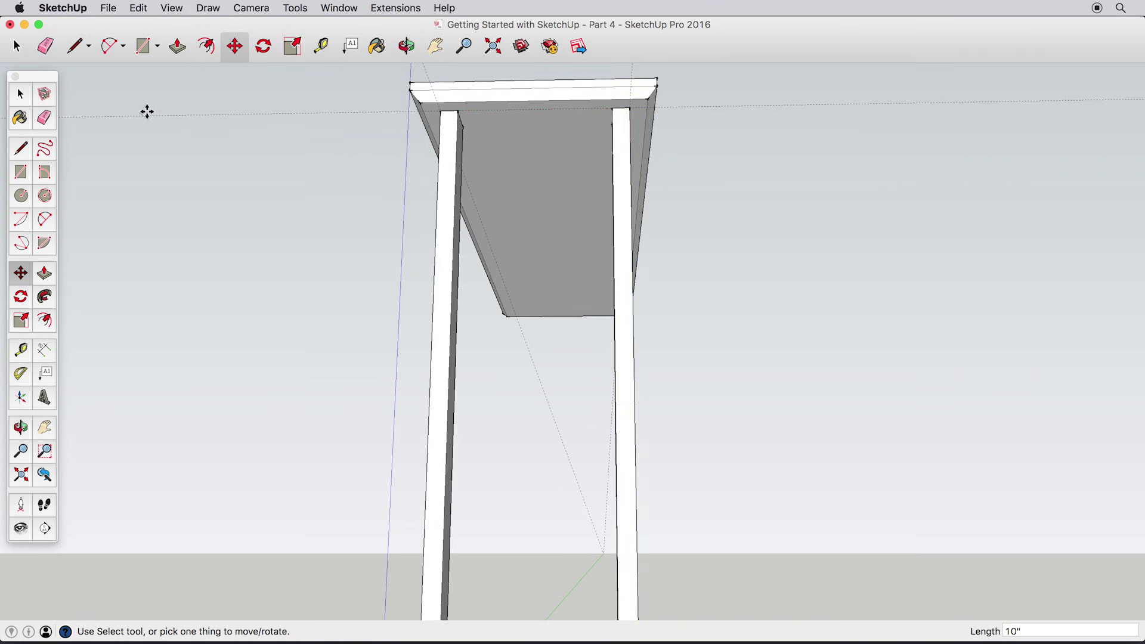
left_click(20, 95)
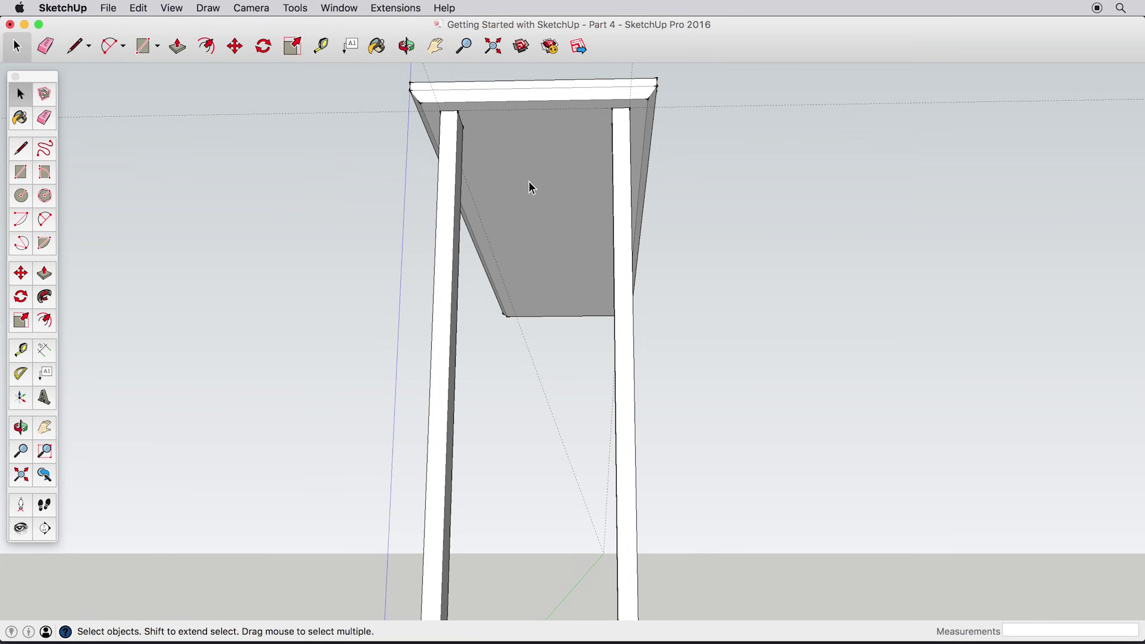
Step: Move-copy the tabletop straight up so a duplicate floats above the original
mouse_move(529, 181)
middle_mouse_down()
mouse_move(468, 250)
mouse_move(481, 257)
mouse_move(474, 225)
mouse_move(430, 274)
mouse_move(442, 294)
mouse_move(408, 497)
mouse_move(473, 388)
mouse_move(462, 408)
middle_mouse_up()
left_click(466, 275)
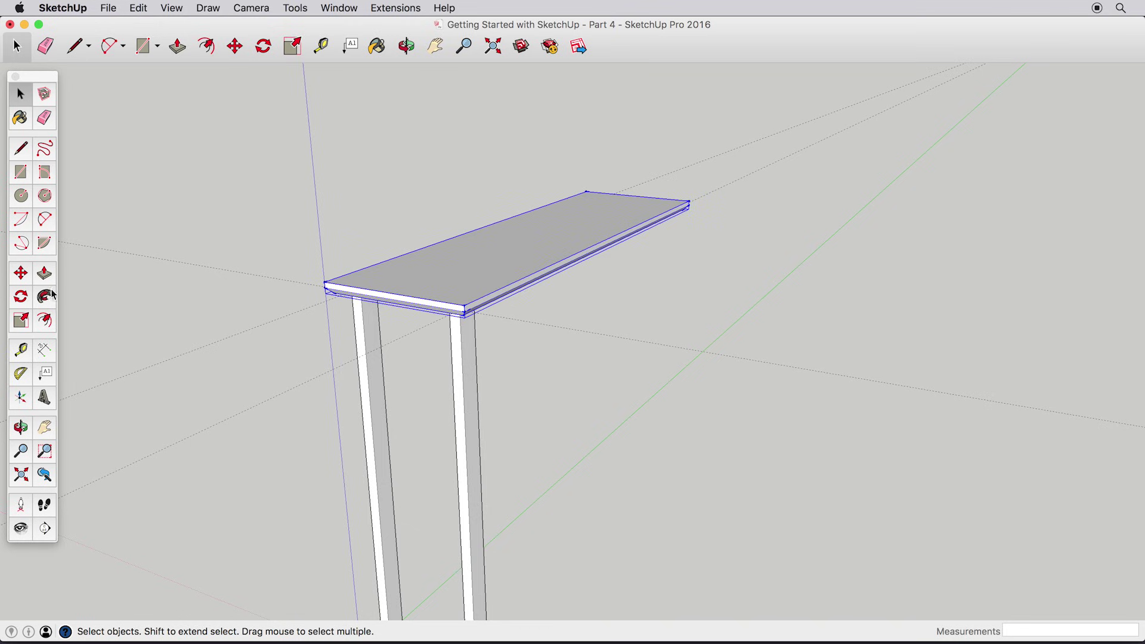
left_click(21, 273)
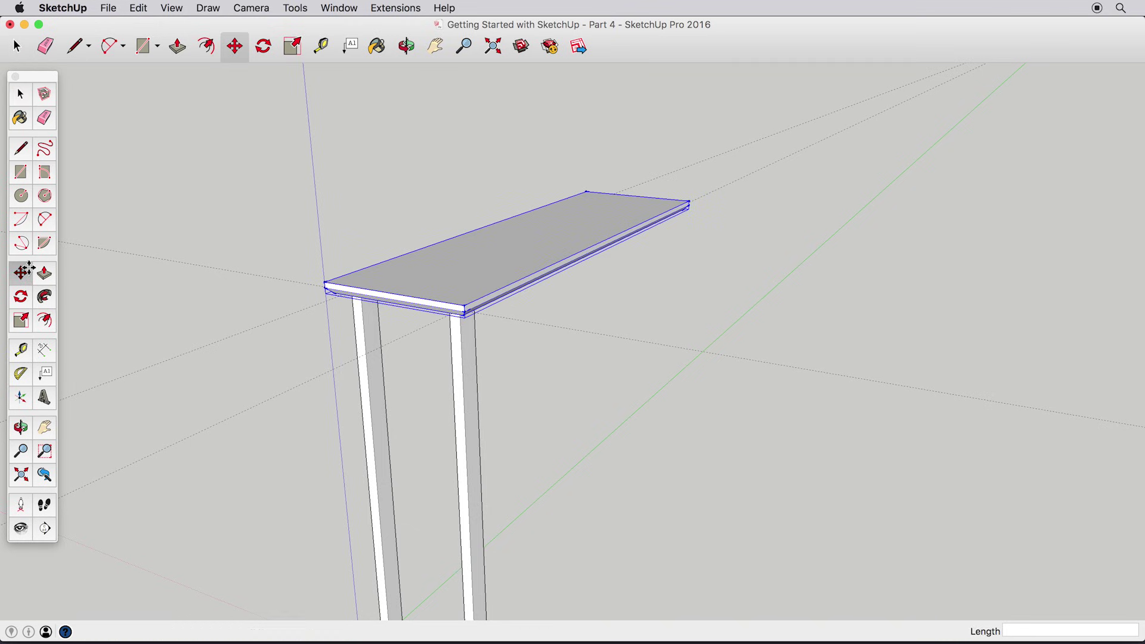
left_click(465, 307, "alt")
left_click(460, 186)
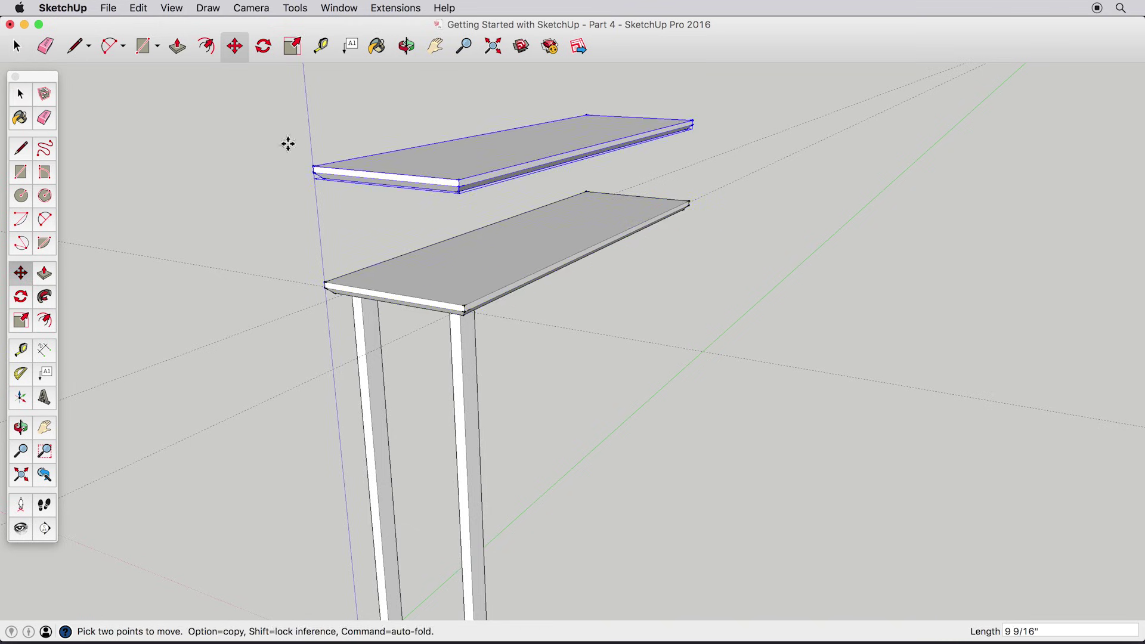
left_click(21, 95)
mouse_move(453, 472)
middle_mouse_down()
mouse_move(453, 260)
mouse_move(427, 230)
mouse_move(466, 504)
mouse_move(468, 493)
mouse_move(492, 557)
middle_mouse_up()
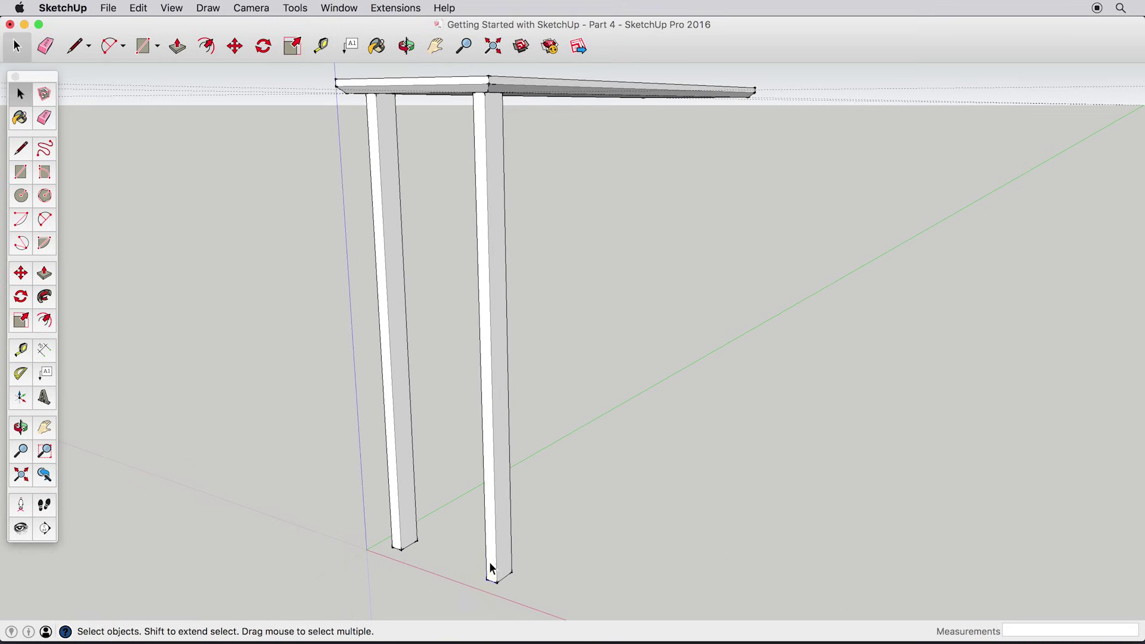
Step: Inside the right leg component, shift its foot 1 inch along the green axis
double_click(489, 561)
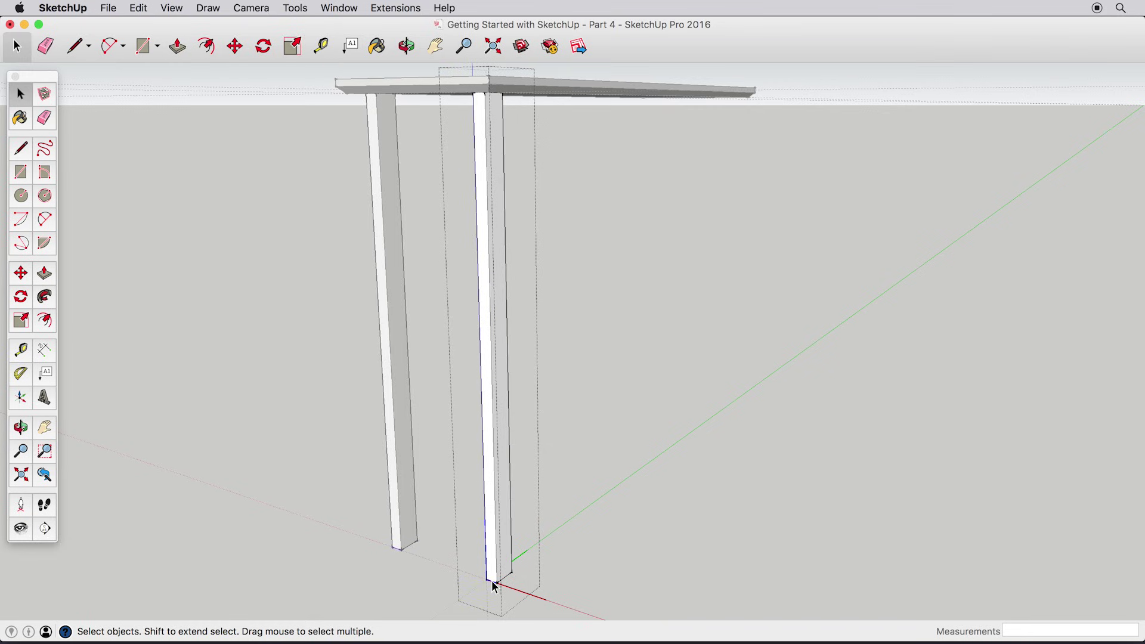
middle_click_drag(491, 587, 481, 508)
left_click(20, 275)
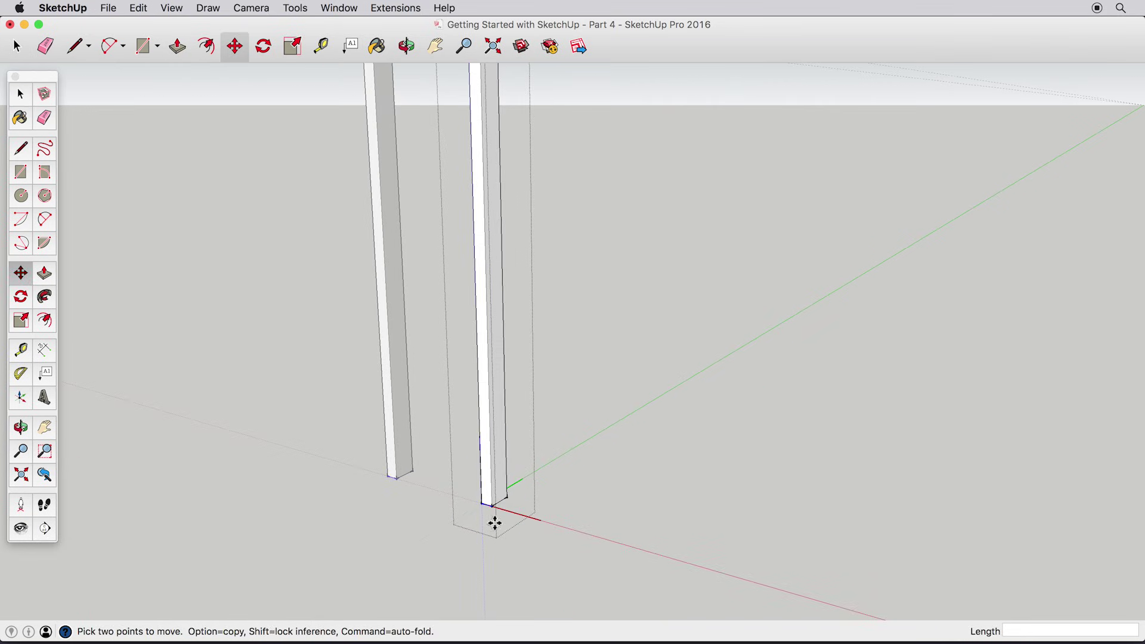
left_click(490, 507)
middle_click_drag(450, 529, 445, 525)
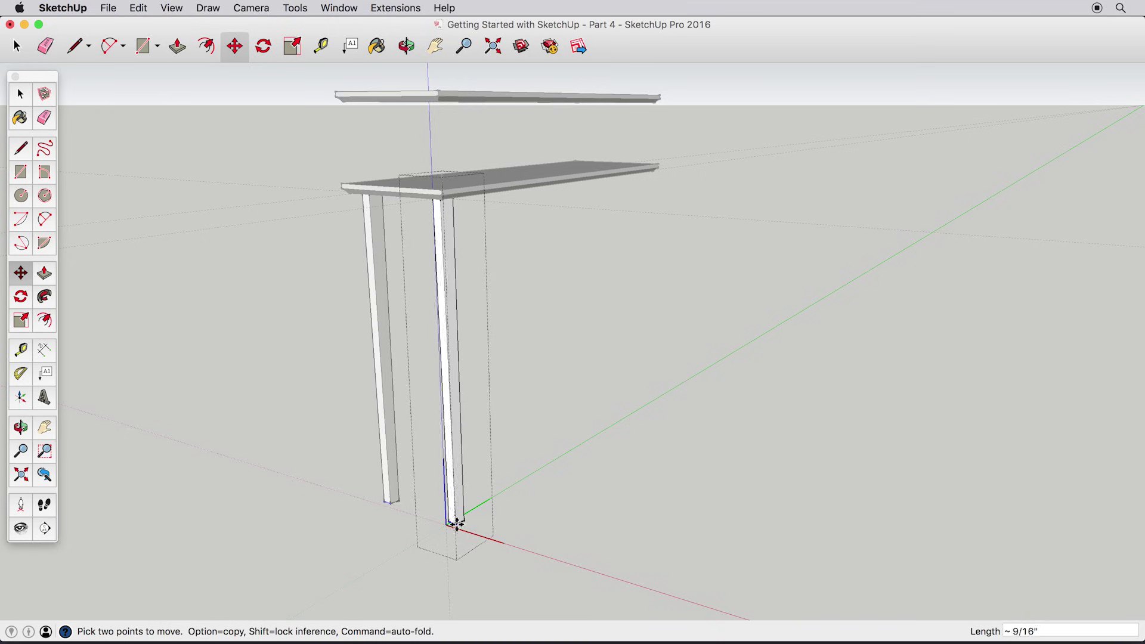
type("1")
key("Return")
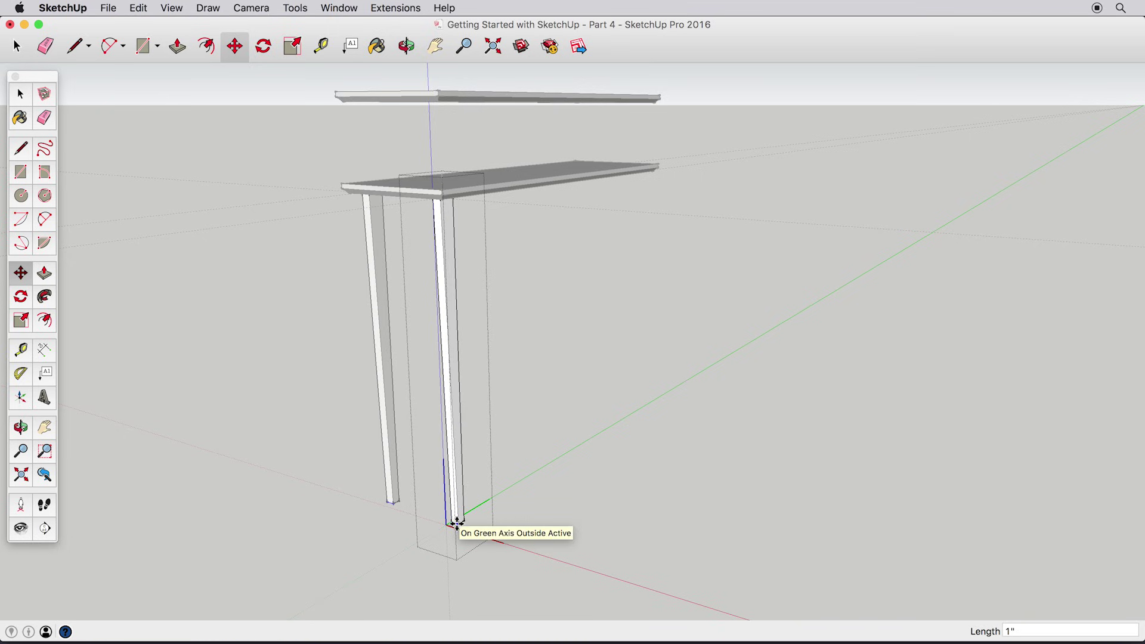
left_click(20, 95)
left_click(573, 329)
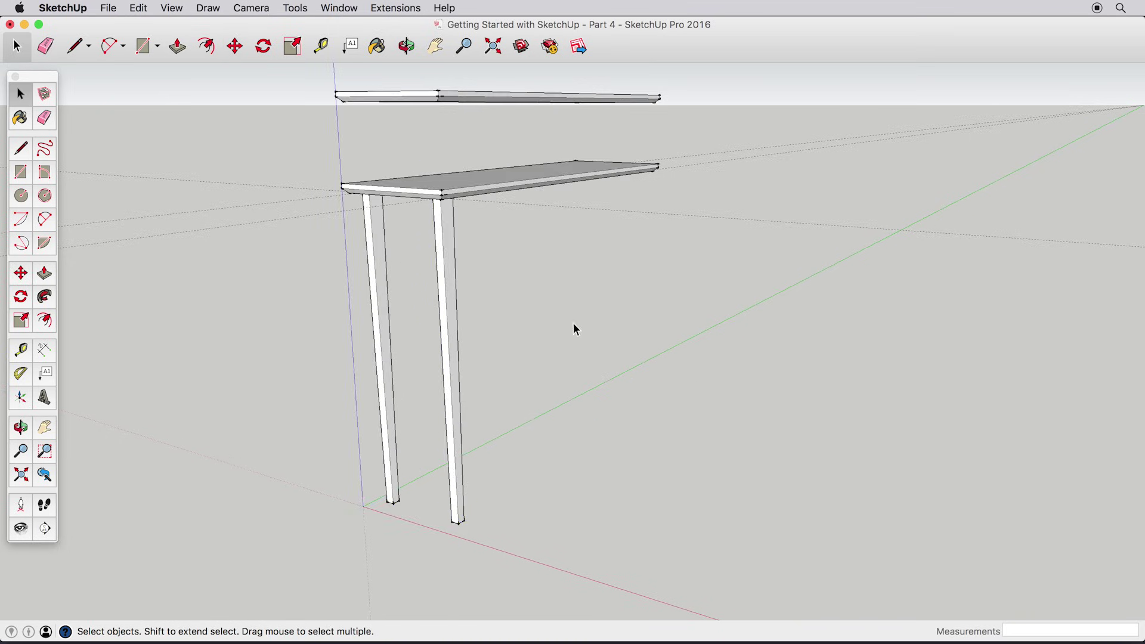
middle_click_drag(524, 213, 480, 342)
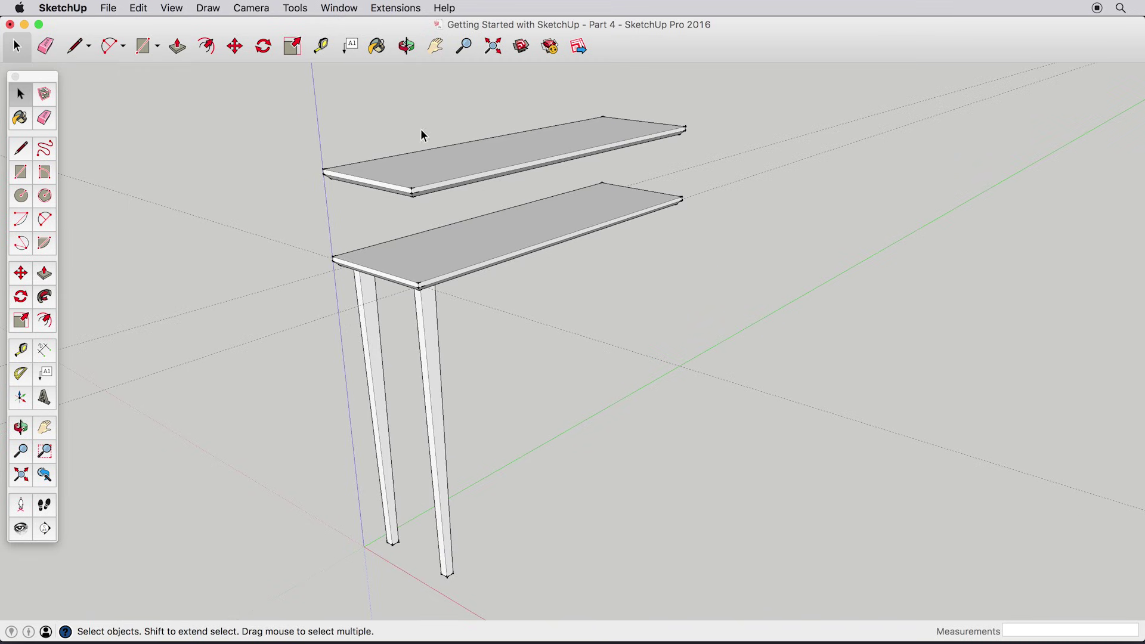
scroll(466, 180, "up", 2)
scroll(467, 180, "up", 2)
Step: Inside the upper tabletop copy, draw a rectangle on its top face and extrude it
double_click(272, 170)
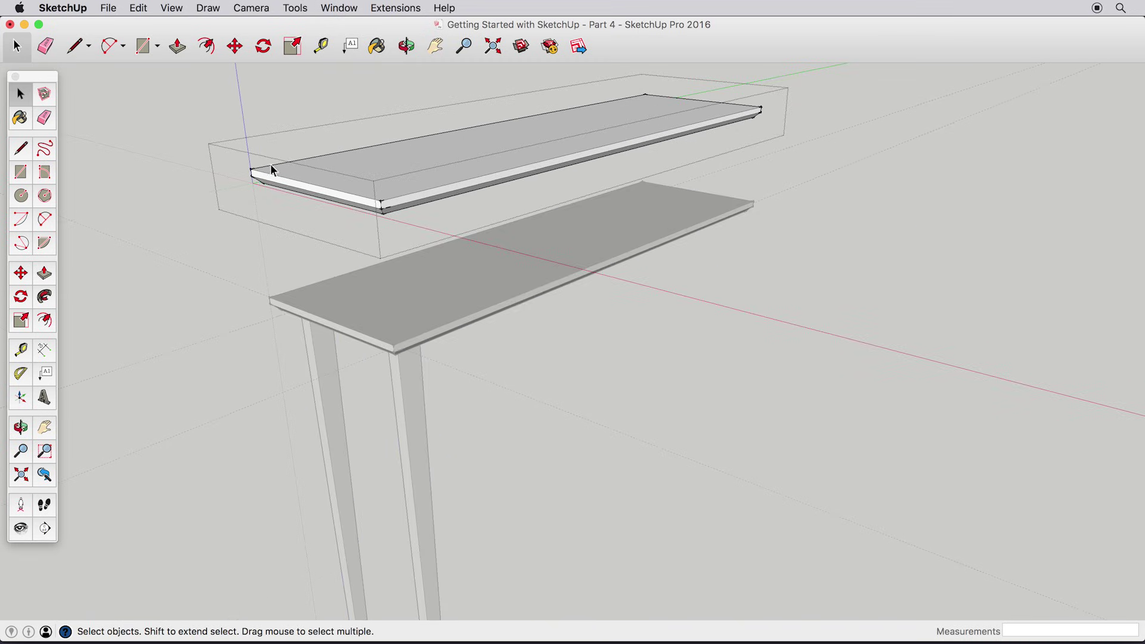
left_click(20, 172)
left_click(384, 203)
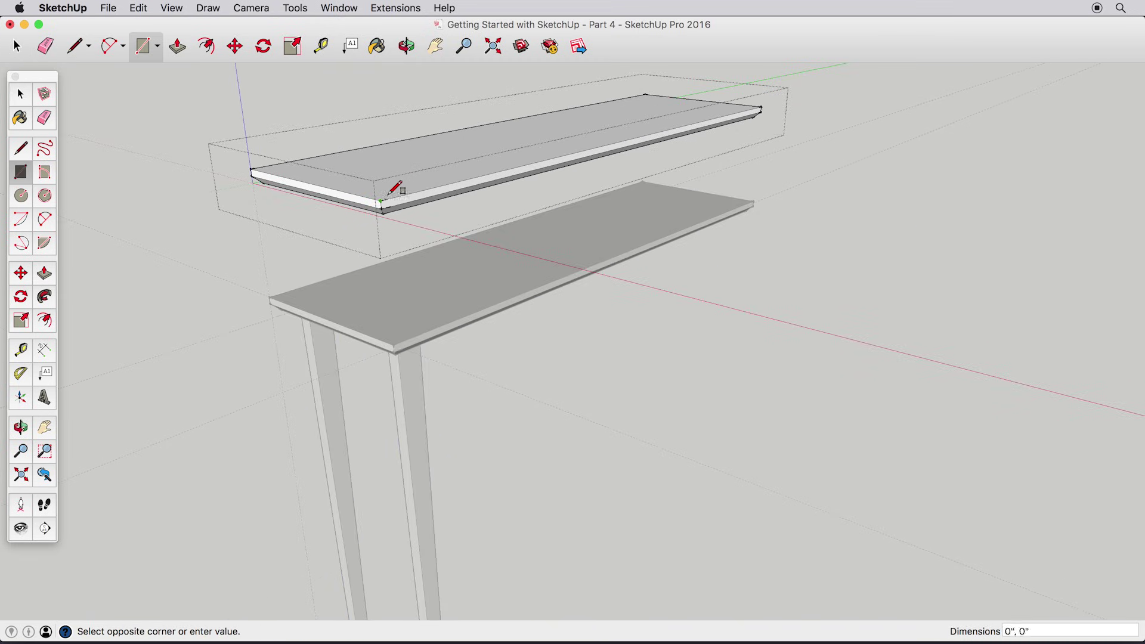
left_click(444, 152)
left_click(44, 272)
left_click(396, 158)
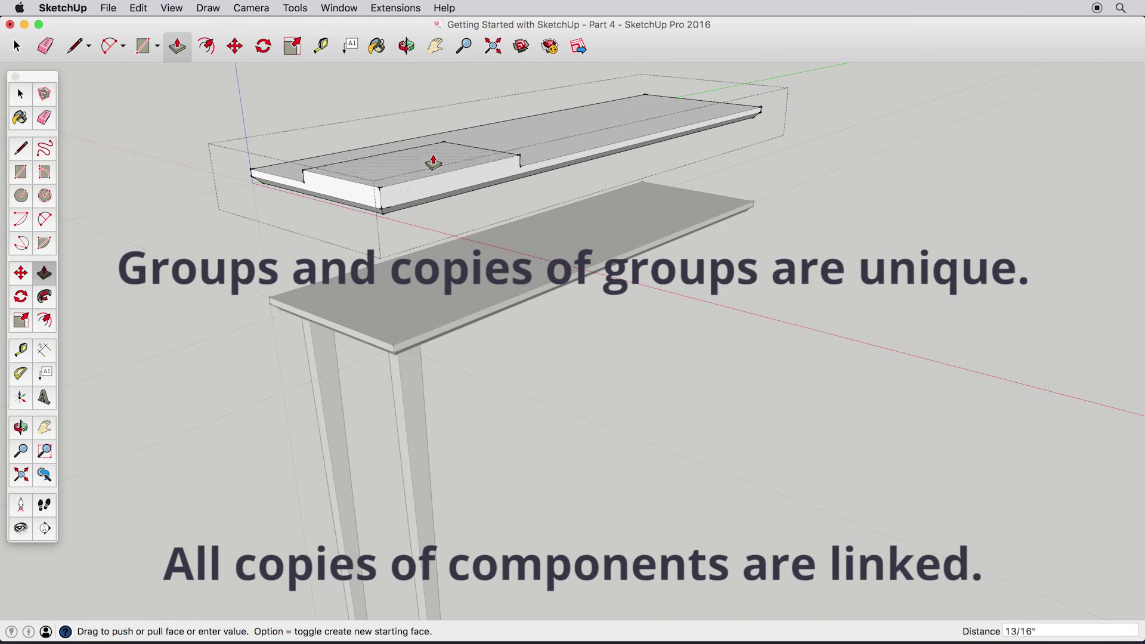
left_click(442, 167)
Step: Raise the faces around the recess, then view both tabletops from above
left_click(536, 148)
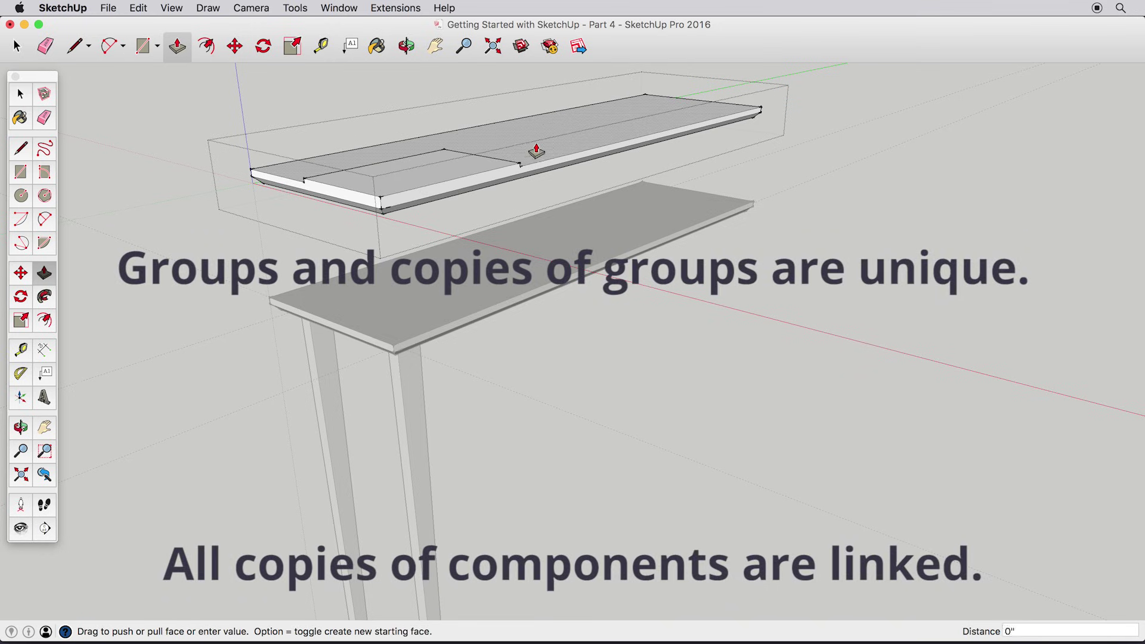
left_click(536, 98)
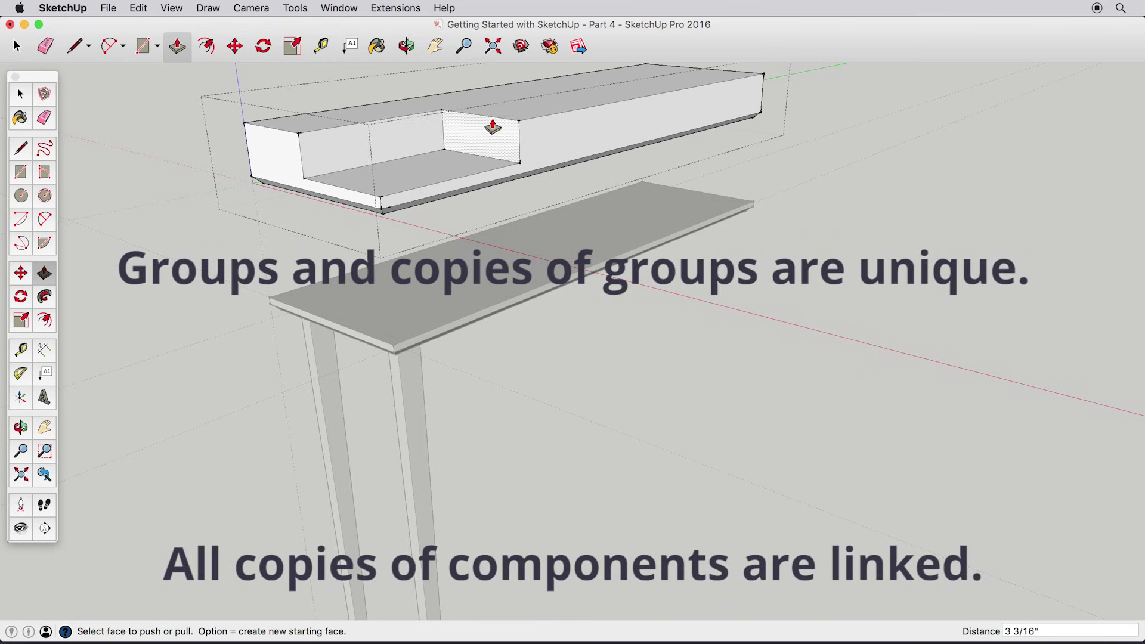
left_click(20, 94)
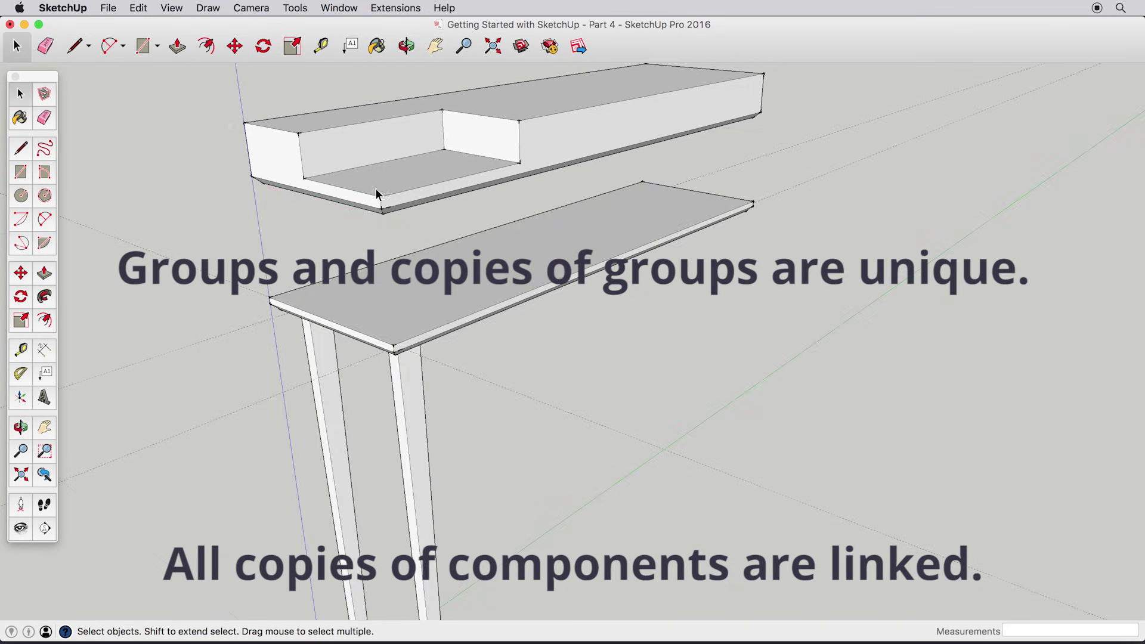
mouse_move(375, 187)
middle_mouse_down()
mouse_move(420, 181)
mouse_move(383, 179)
mouse_move(408, 192)
middle_mouse_up()
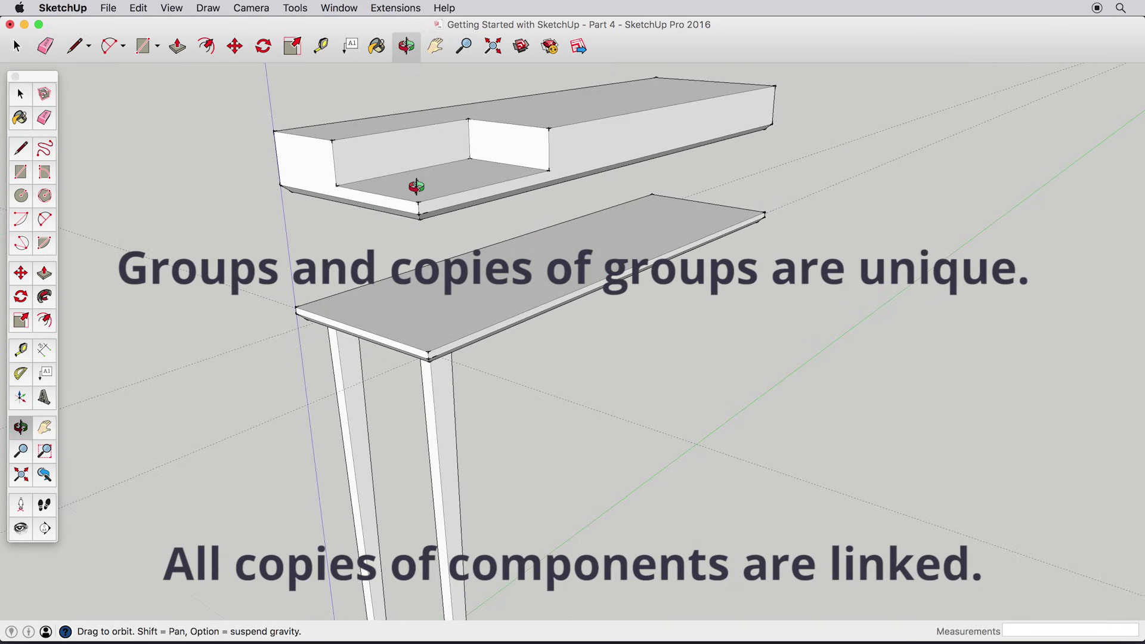
mouse_move(425, 381)
middle_mouse_down("shift")
mouse_move(429, 198)
mouse_move(418, 620)
middle_mouse_up("shift")
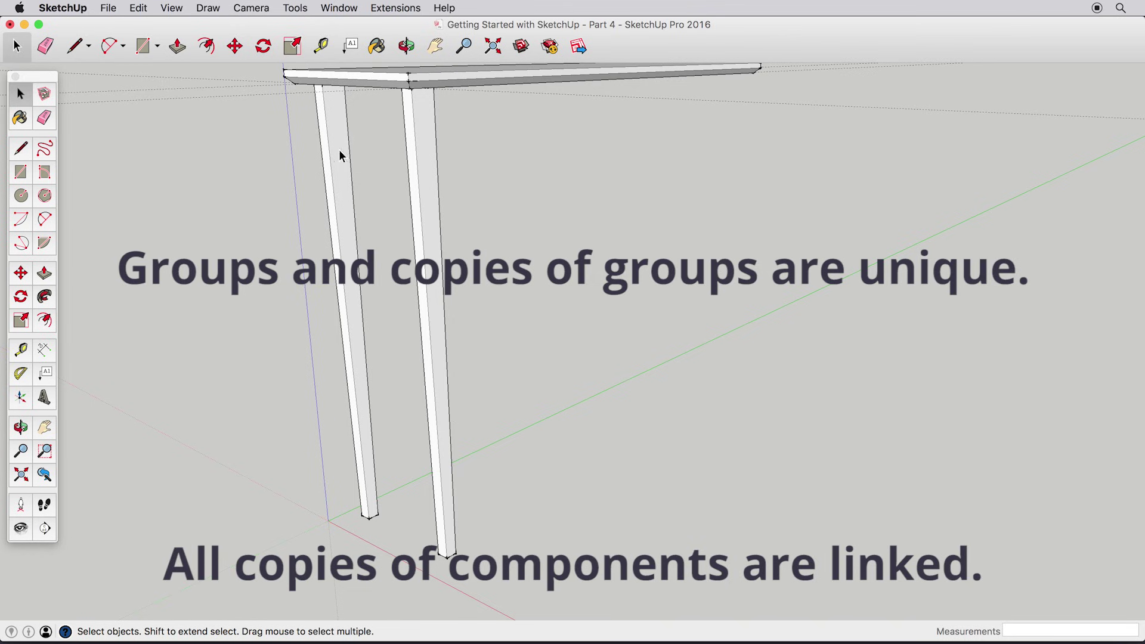
middle_click_drag(340, 155, 415, 441)
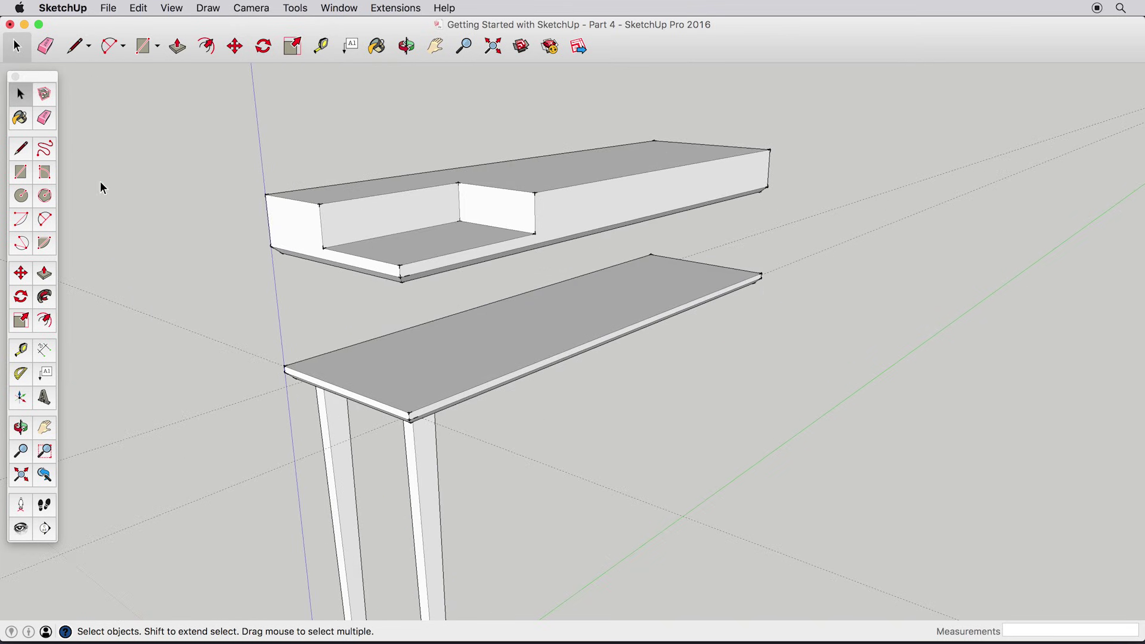
Step: Erase the floating notched tabletop copy with the Eraser, then orbit around the table
left_click(44, 117)
left_click(271, 193)
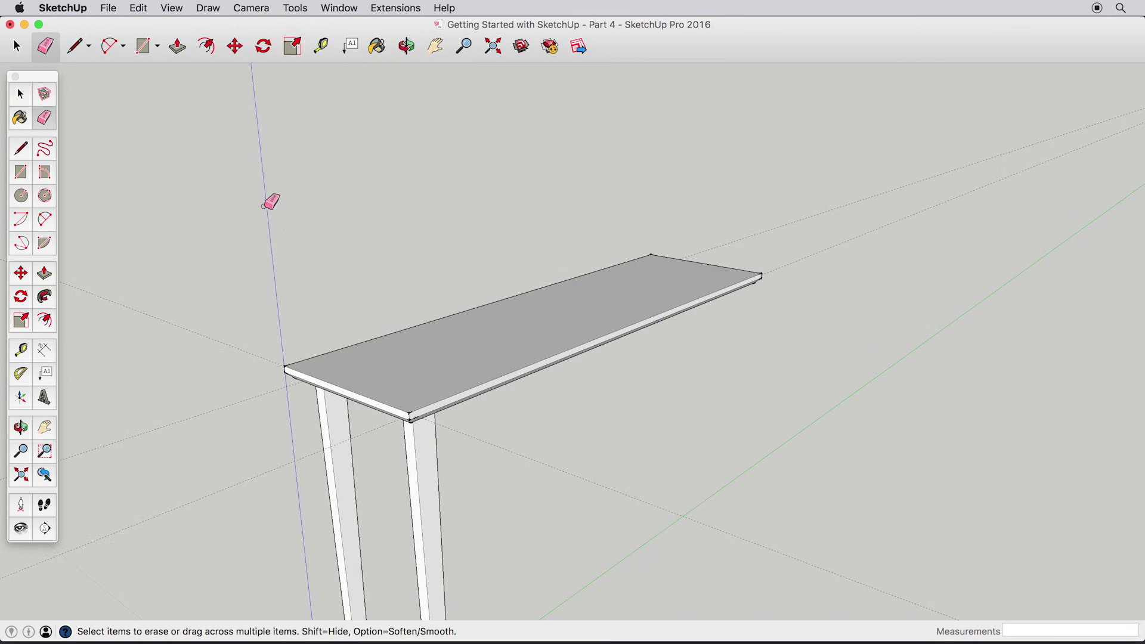
left_click(18, 95)
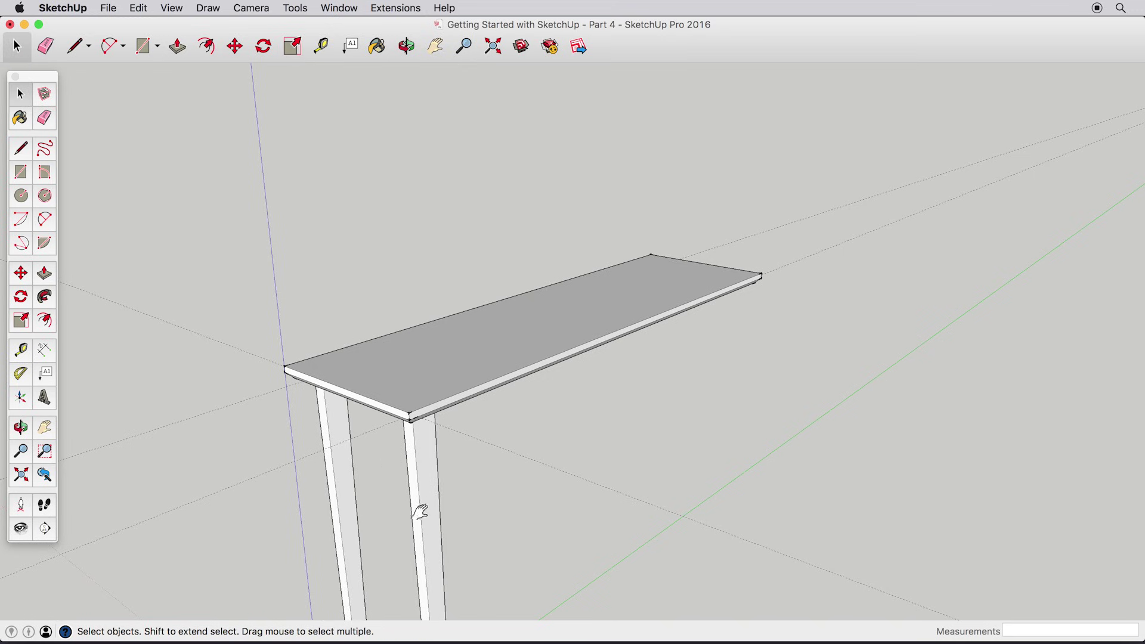
middle_click_drag(421, 512, 425, 242)
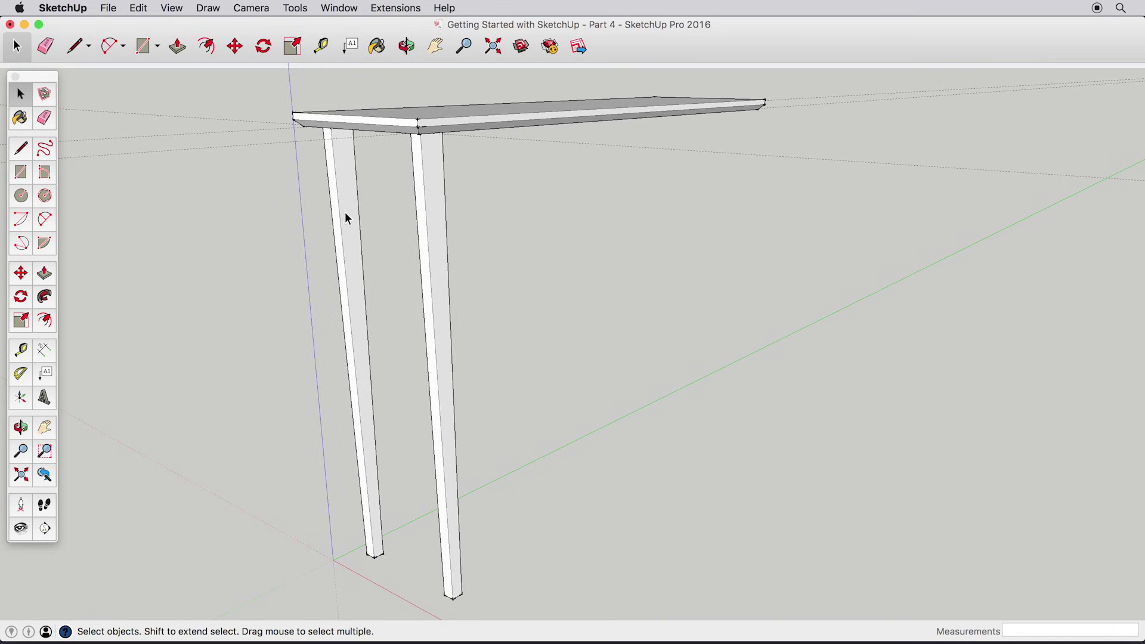
middle_click_drag(331, 215, 352, 159)
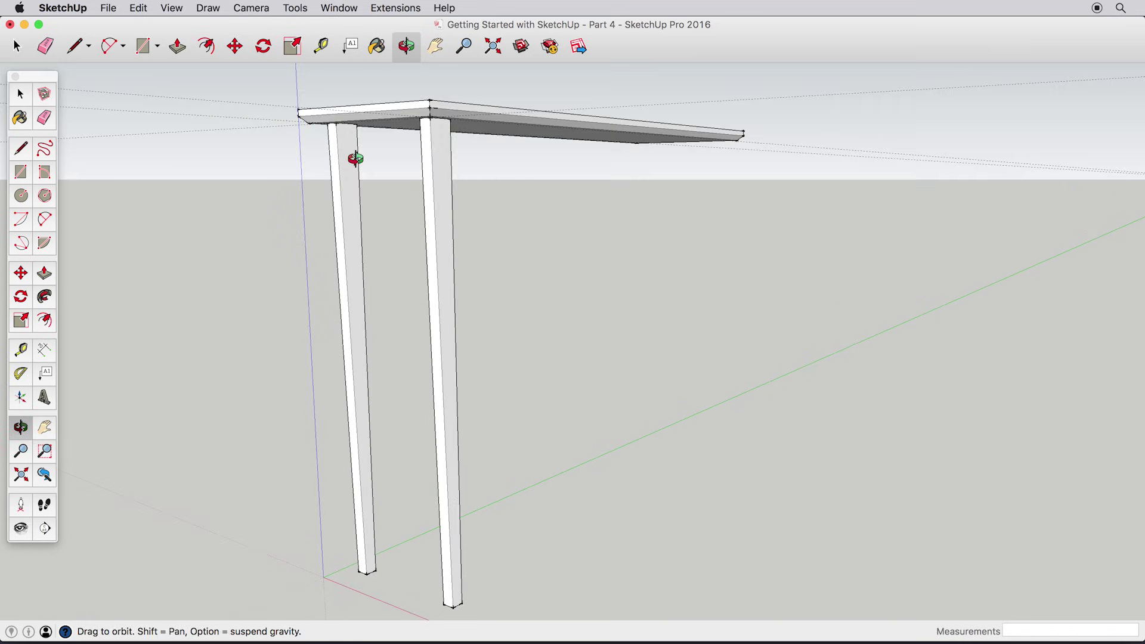
Step: Draw a 9 x 0.5 inch rectangle under the tabletop beside the left leg
left_click(21, 171)
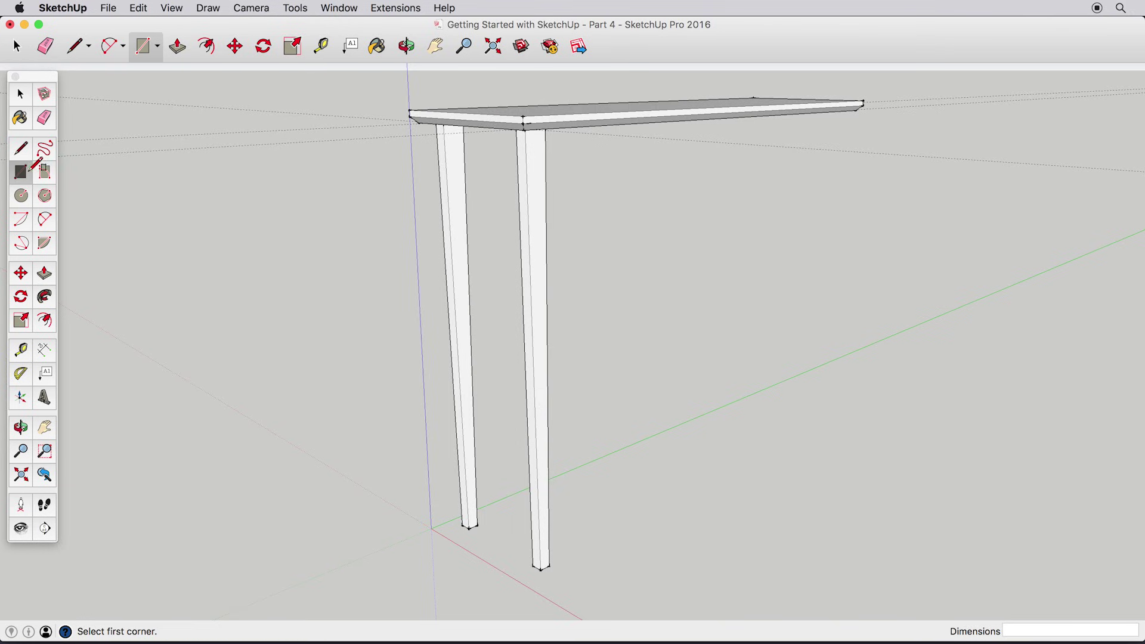
mouse_move(428, 123)
middle_mouse_down()
mouse_move(480, 123)
mouse_move(551, 71)
middle_mouse_up()
scroll(467, 140, "up", 3)
scroll(475, 145, "up", 2)
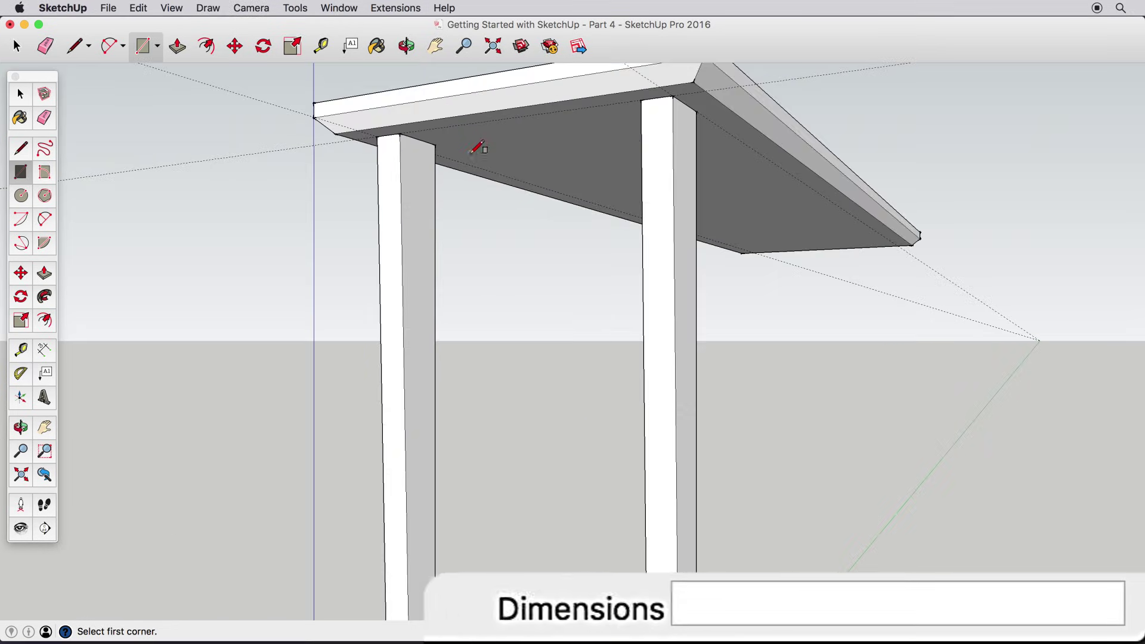
middle_click_drag(475, 146, 606, 94)
left_click(481, 122)
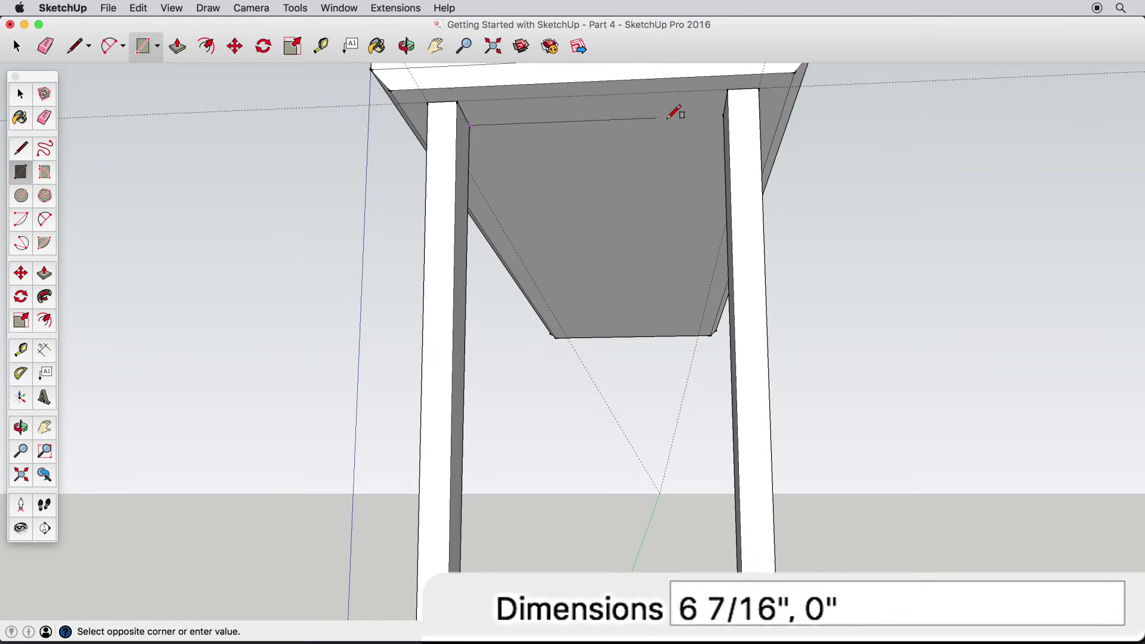
mouse_move(677, 110)
middle_mouse_down()
mouse_move(757, 112)
mouse_move(729, 116)
middle_mouse_up()
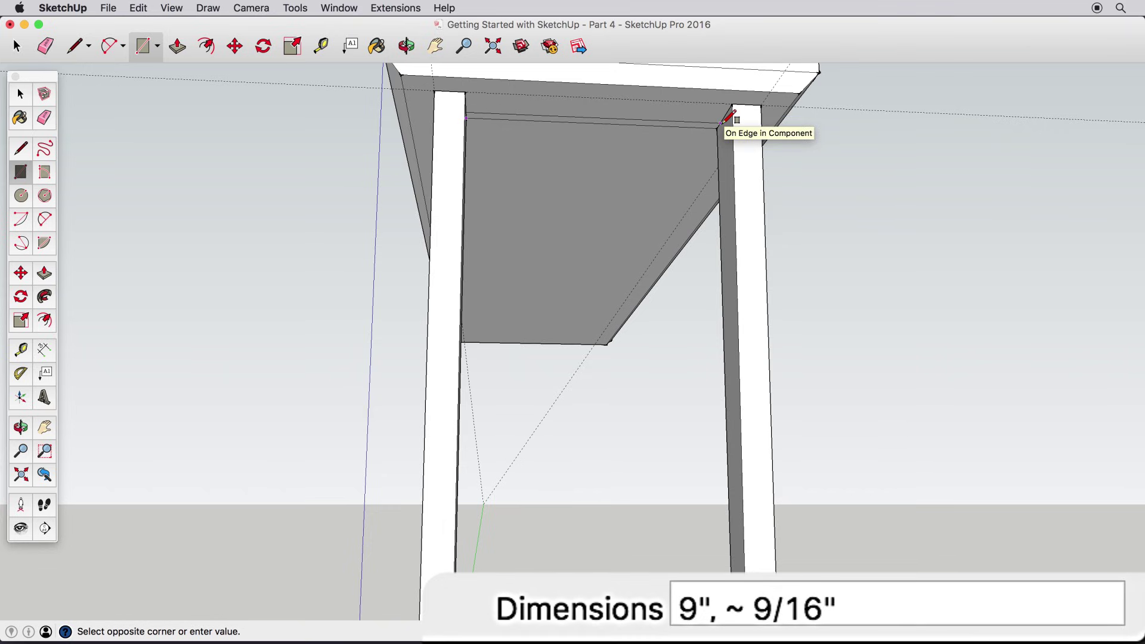
type("9\",.")
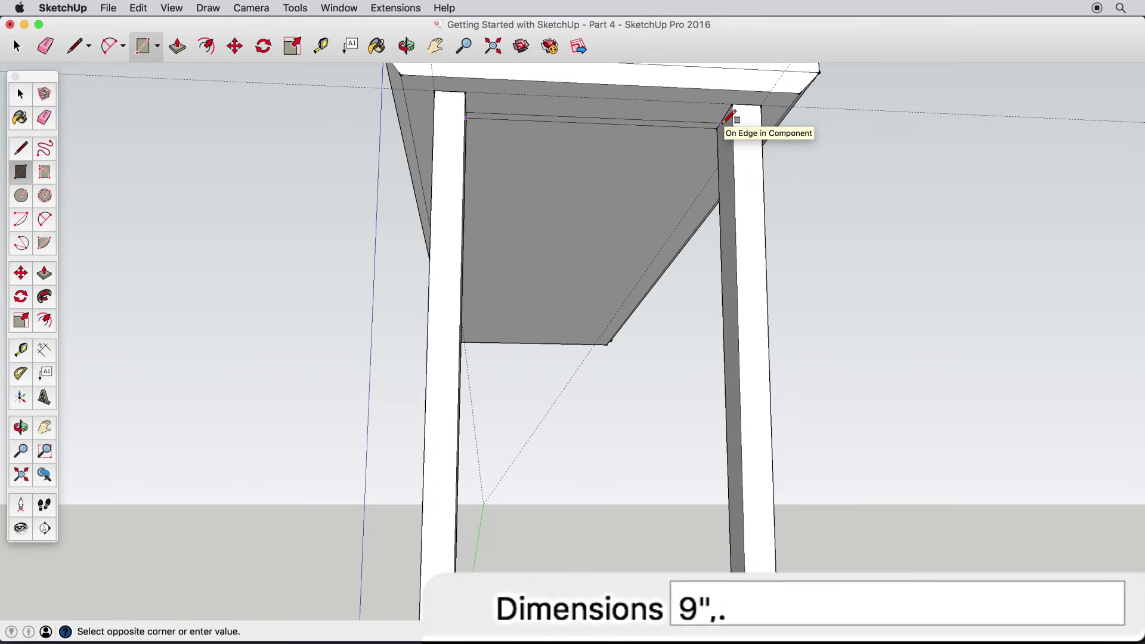
type("5\"")
key("Return")
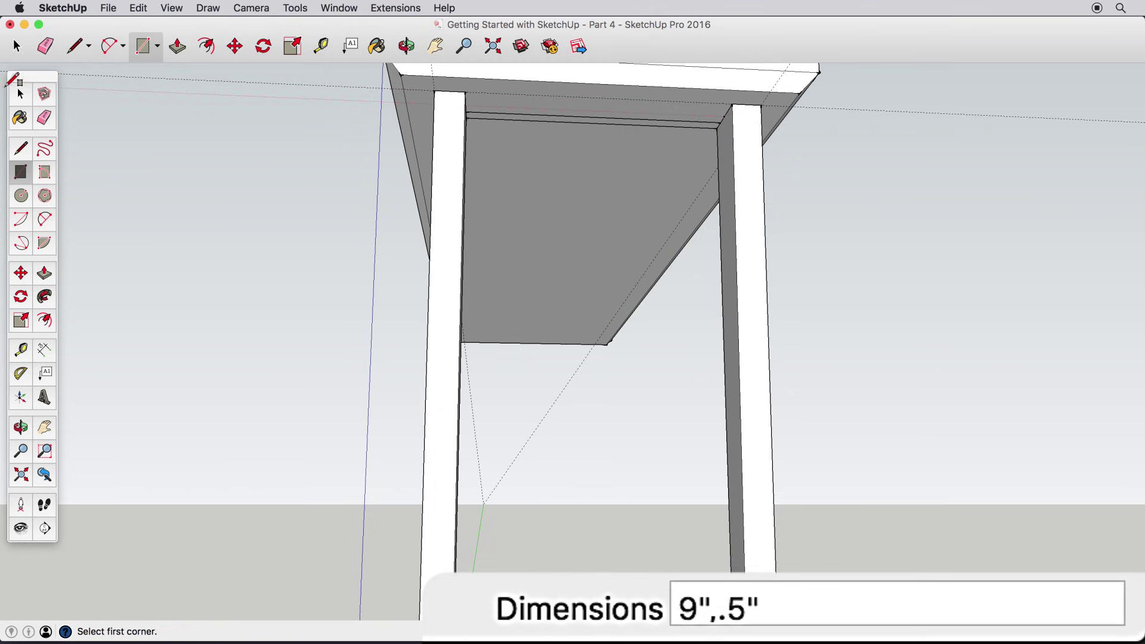
Step: Push/Pull the thin rectangle down 6 inches into a panel
left_click(21, 93)
left_click(45, 272)
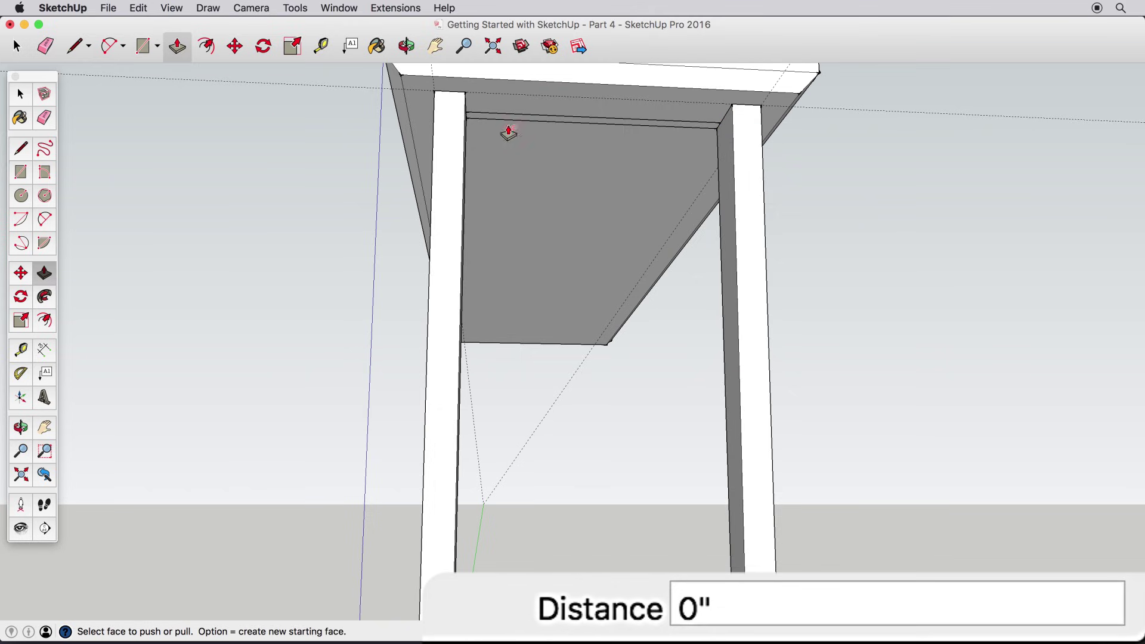
left_click(591, 122)
type("6")
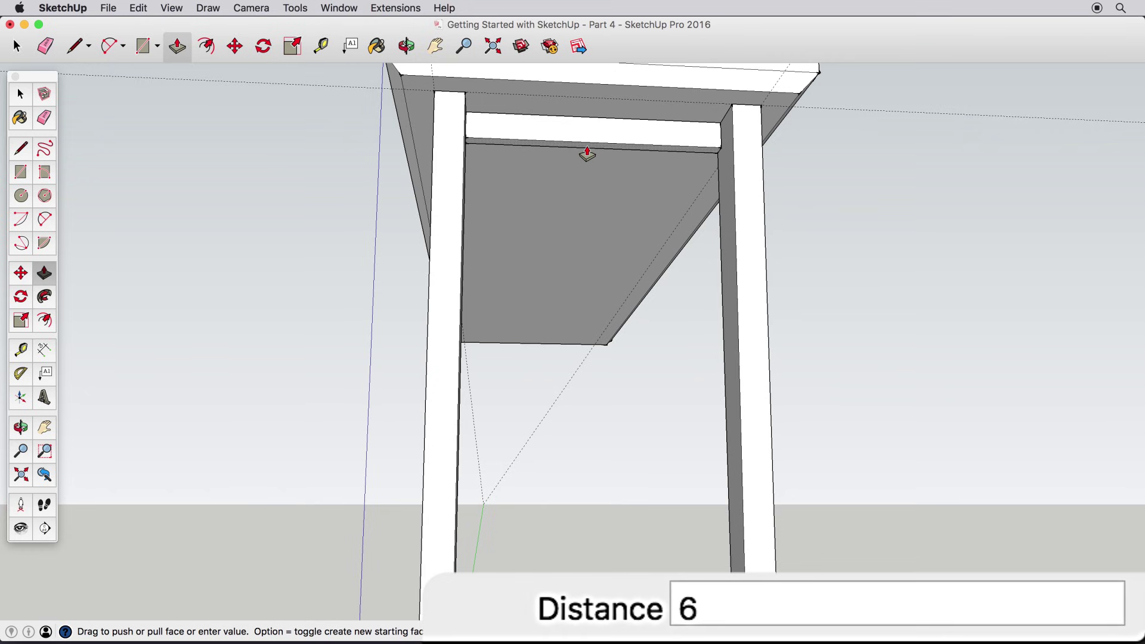
type("\"")
key("Return")
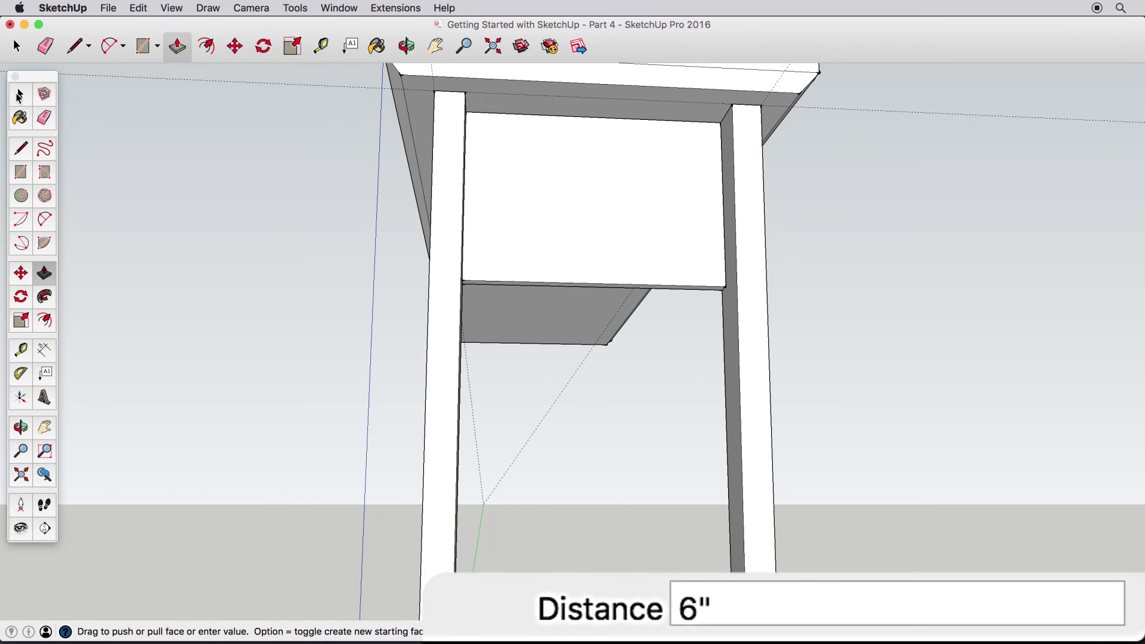
Step: Make the panel a component named 'Side support'
key("space")
double_click(557, 213)
right_click(561, 212)
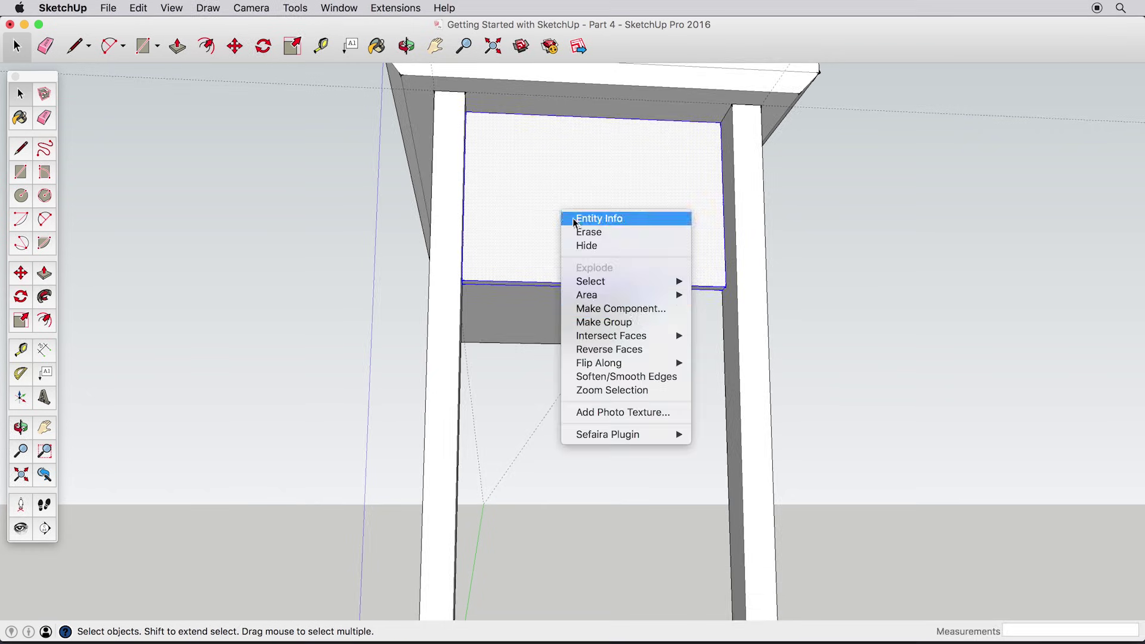
left_click(621, 308)
type("Side support")
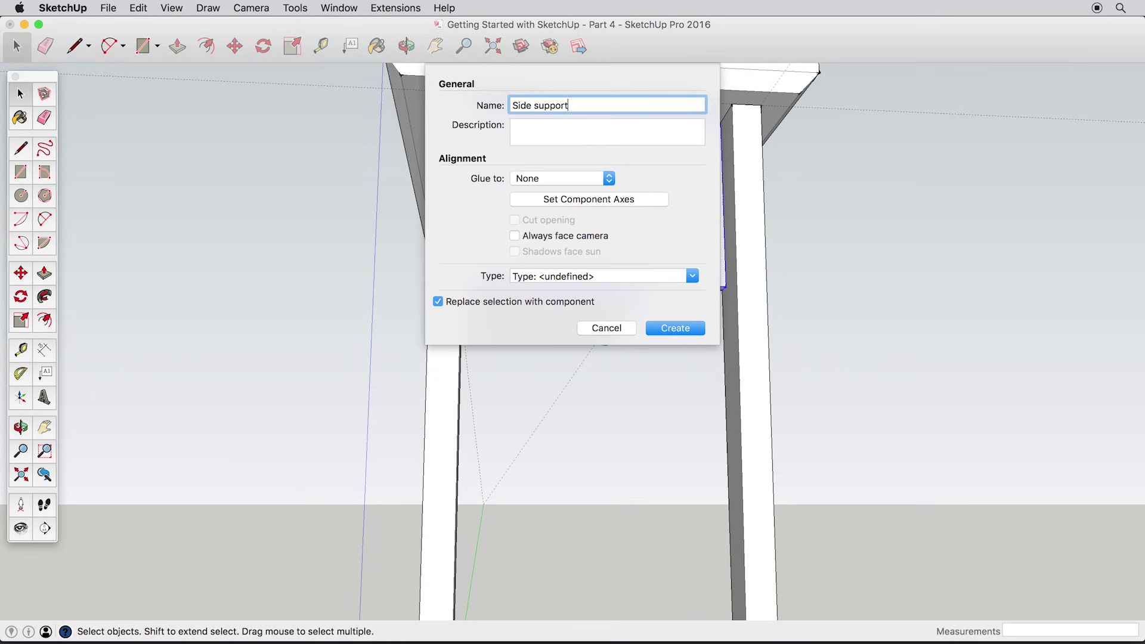
key("Return")
mouse_move(649, 280)
middle_mouse_down()
mouse_move(688, 225)
mouse_move(529, 243)
middle_mouse_up()
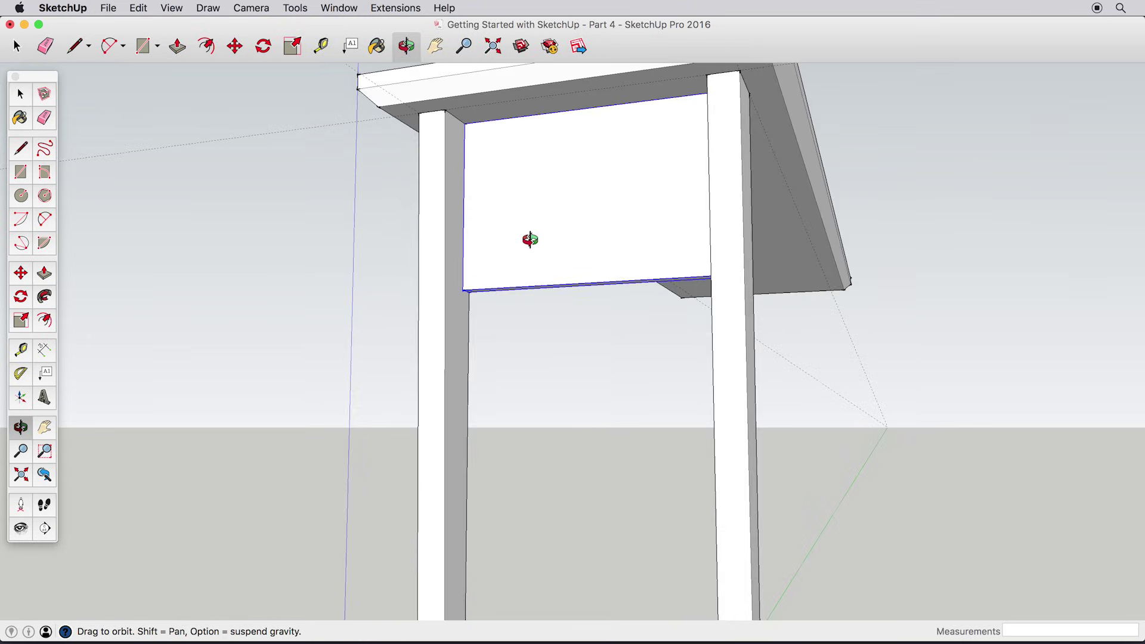
Step: Select the left leg, the side support panel and the right leg
mouse_move(674, 230)
middle_mouse_down()
mouse_move(590, 273)
mouse_move(636, 268)
mouse_move(660, 248)
mouse_move(656, 316)
middle_mouse_up()
mouse_move(603, 355)
middle_mouse_down()
mouse_move(616, 307)
mouse_move(593, 246)
mouse_move(543, 274)
middle_mouse_up()
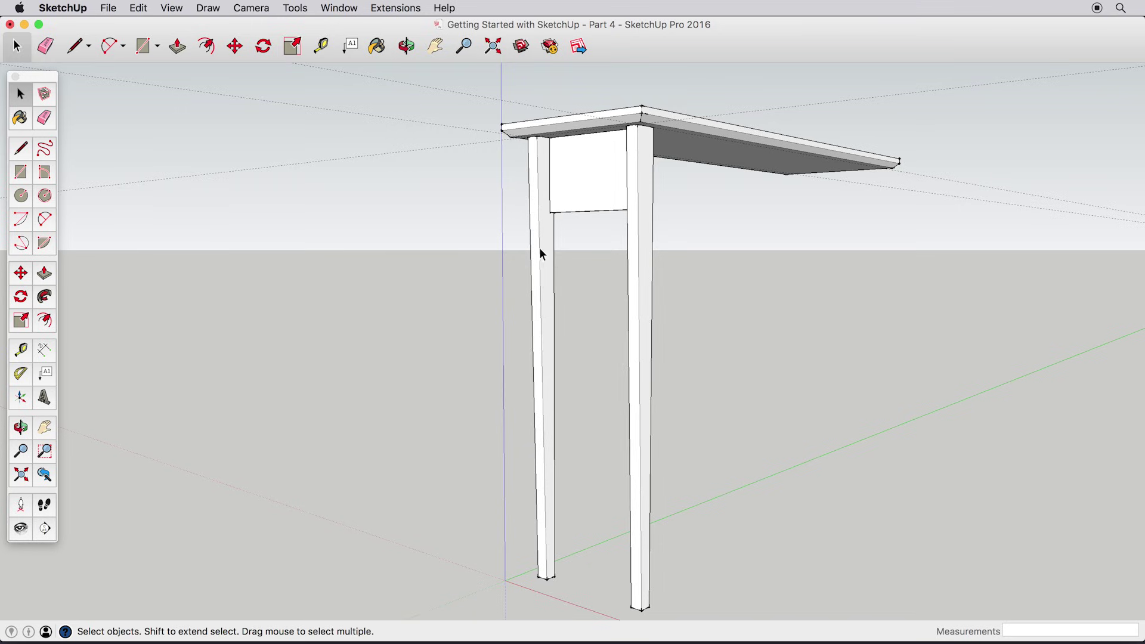
left_click(540, 247)
left_click(587, 176, "shift")
left_click(644, 253, "shift")
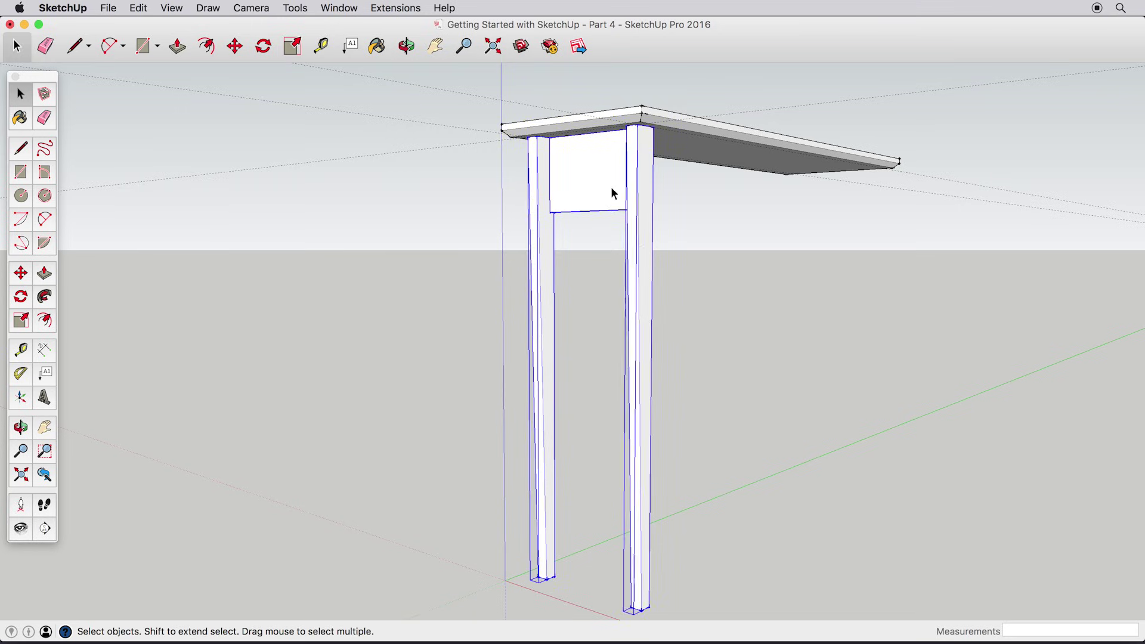
Step: Copy the legs and panel with Move and Option to the tabletop's other end
left_click(23, 274)
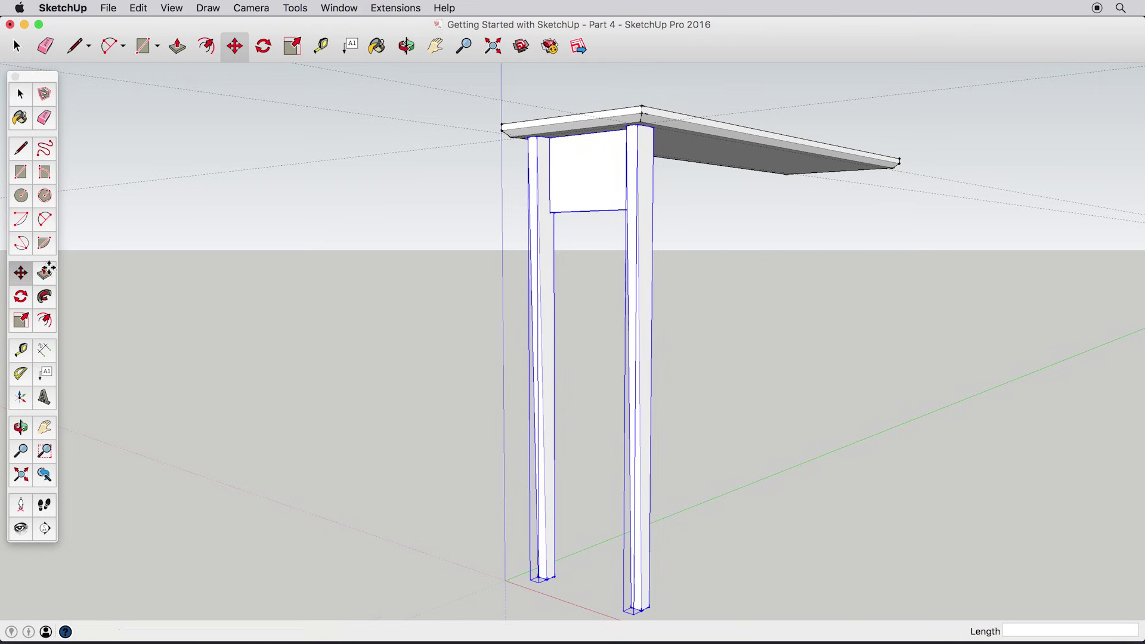
left_click(638, 124)
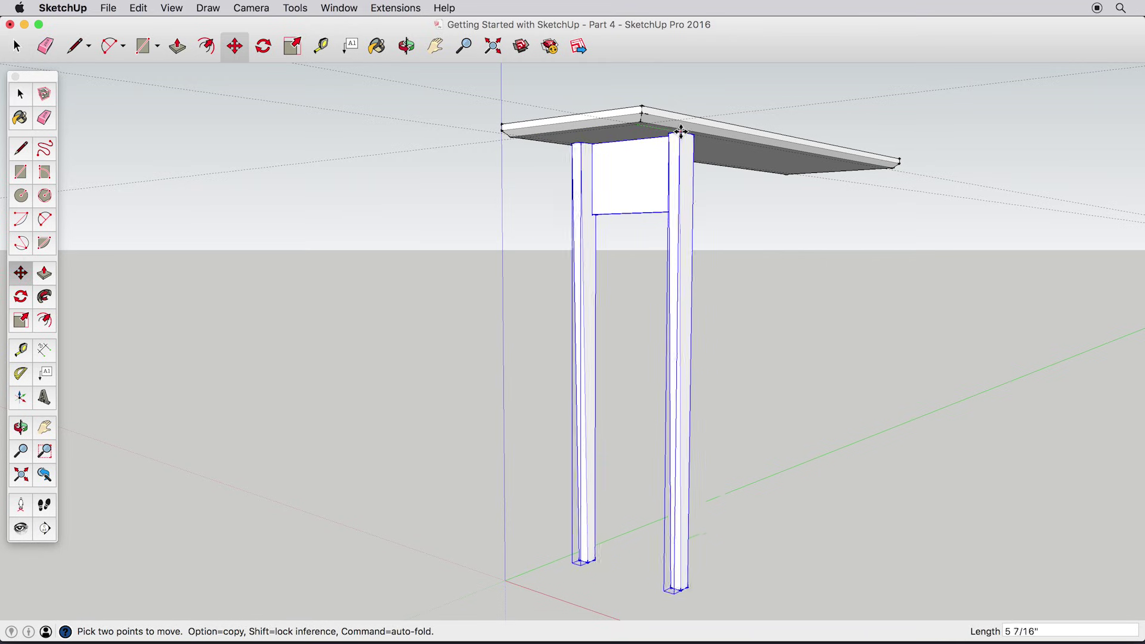
key("alt")
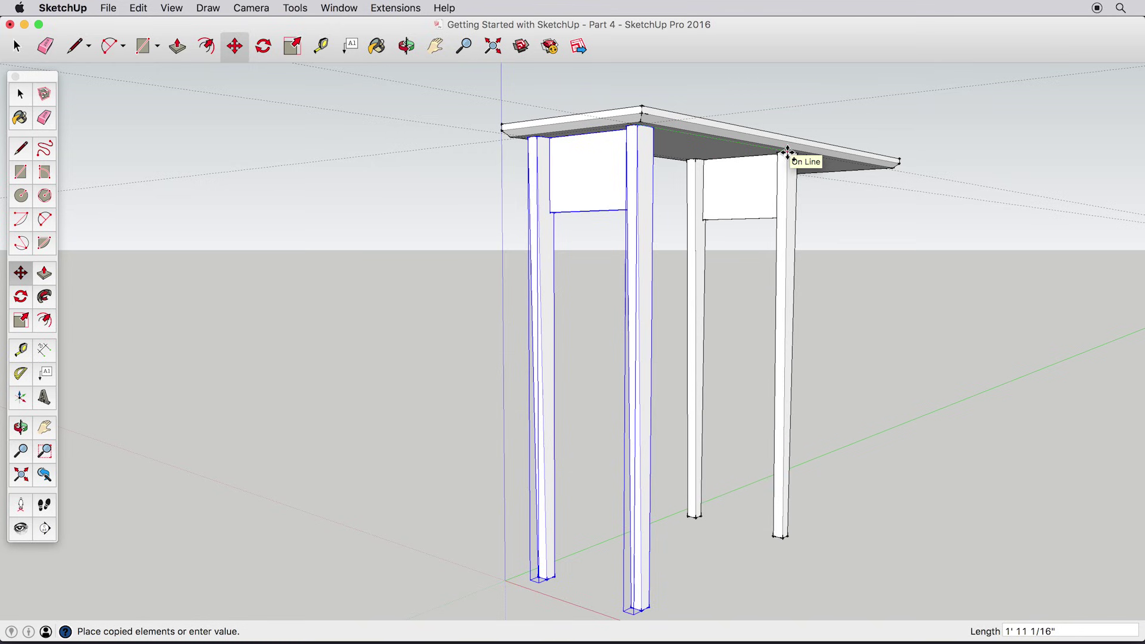
left_click(787, 153)
mouse_move(770, 165)
middle_mouse_down()
mouse_move(468, 170)
mouse_move(736, 171)
mouse_move(551, 169)
middle_mouse_up()
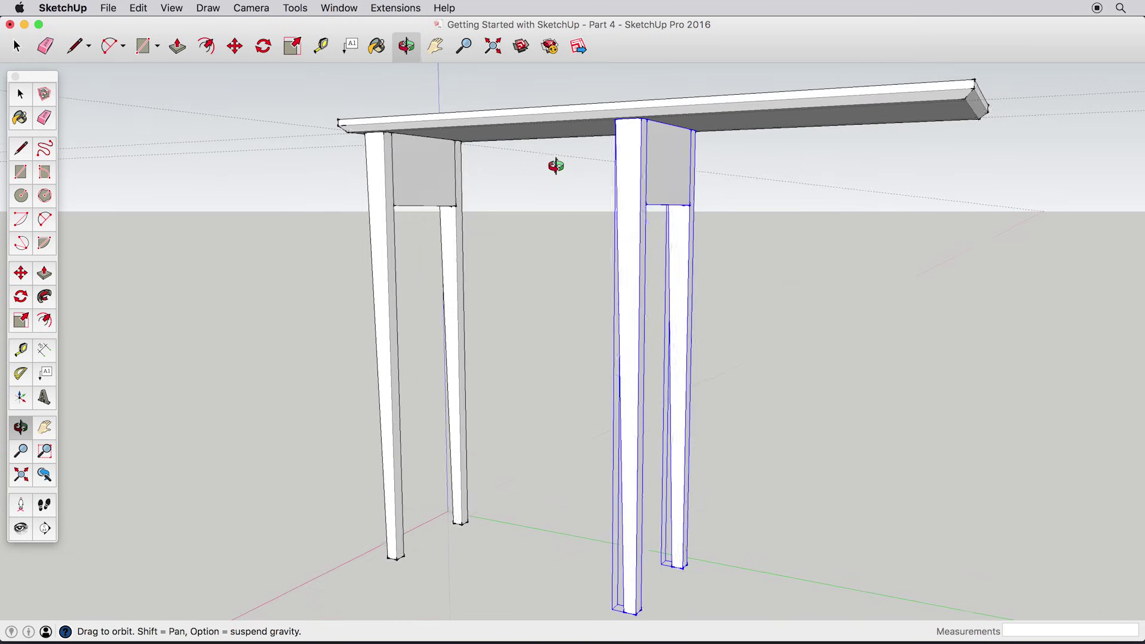
left_click(21, 93)
middle_click_drag(723, 311, 671, 322)
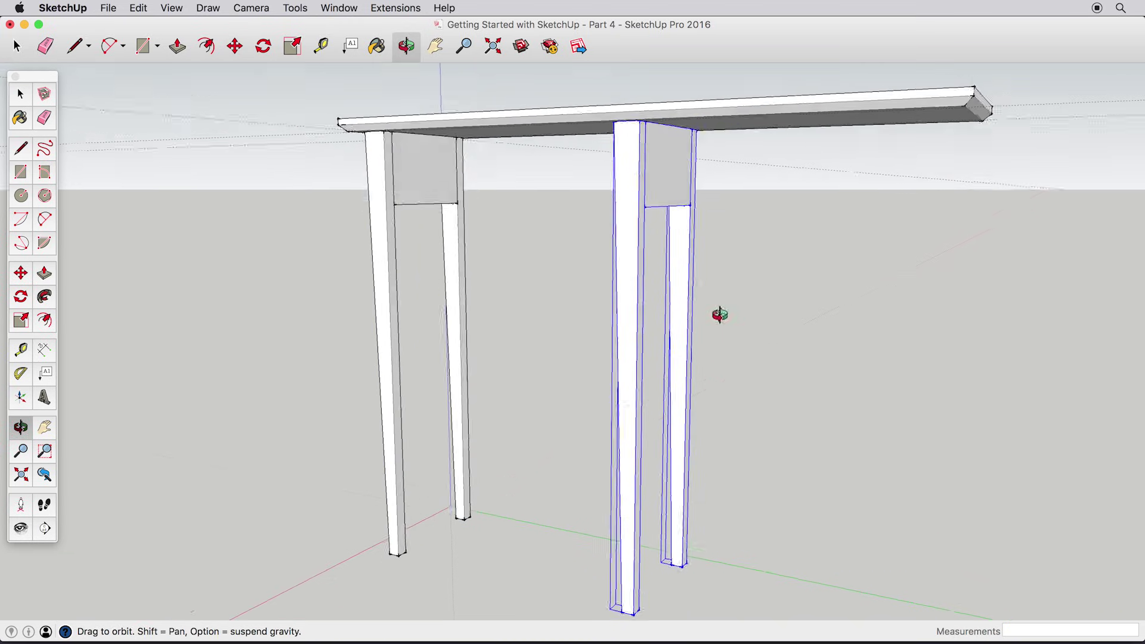
scroll(926, 106, "up", 5)
middle_click_drag(926, 105, 912, 146)
key("t")
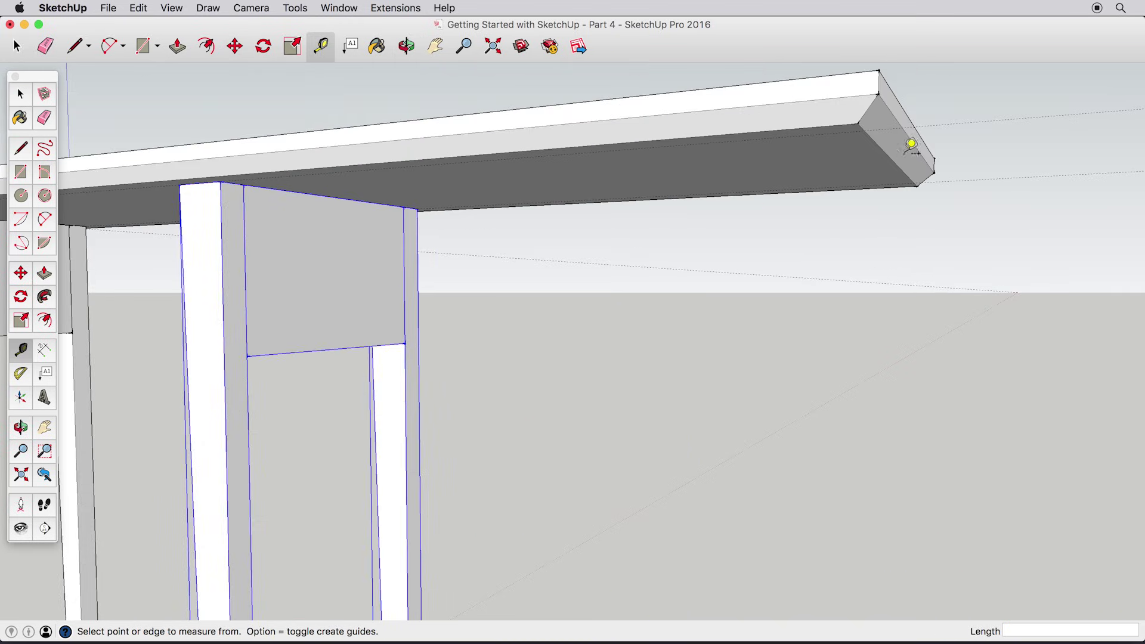
left_click(21, 93)
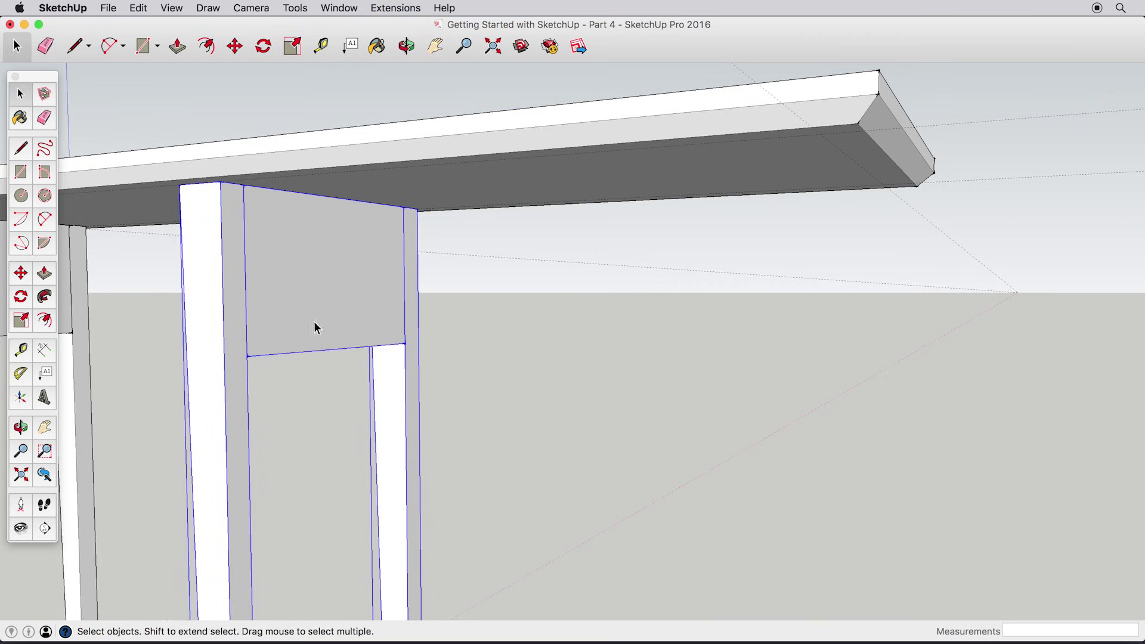
scroll(402, 408, "down", 3)
mouse_move(402, 409)
middle_mouse_down()
mouse_move(420, 250)
mouse_move(426, 278)
middle_mouse_up()
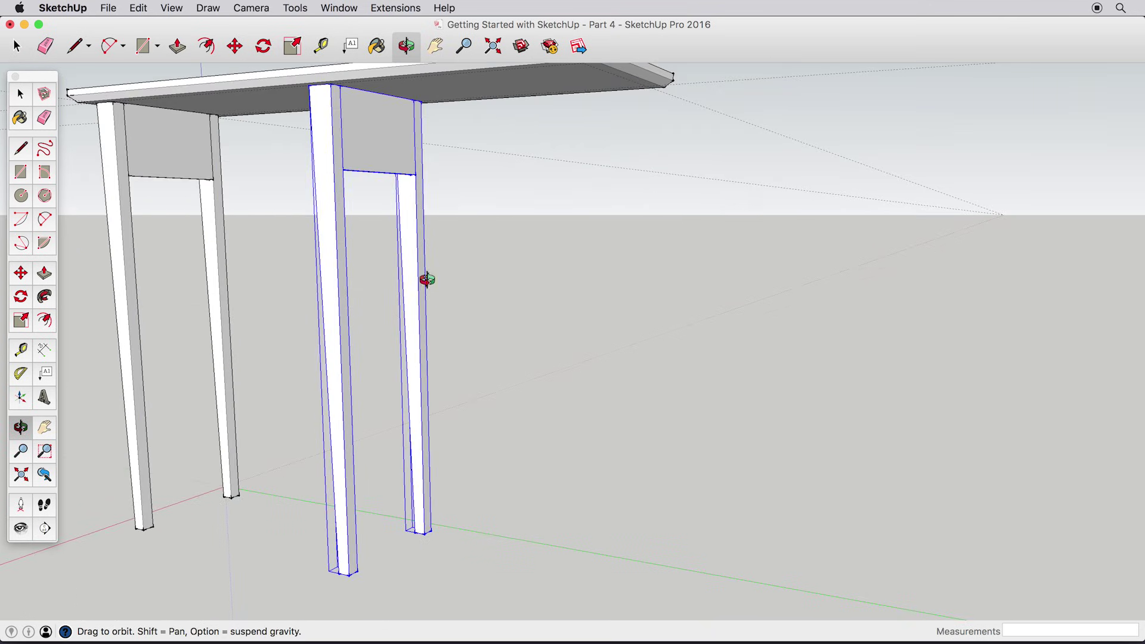
left_click(355, 239)
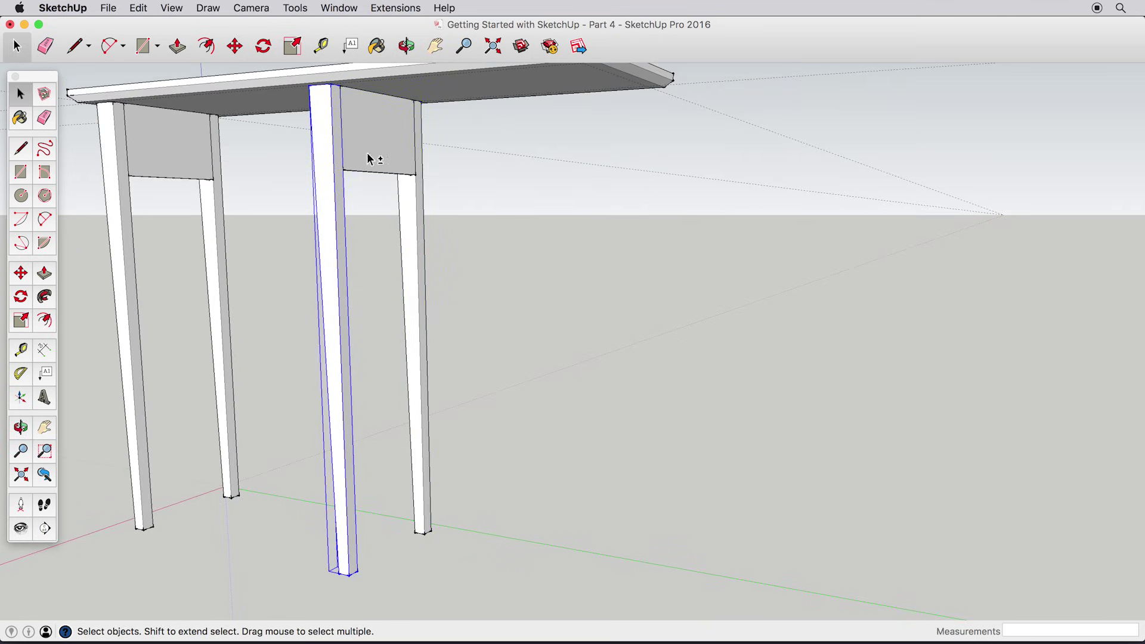
Step: Try scaling the copied legs along the red, green and blue axes
left_click(22, 322)
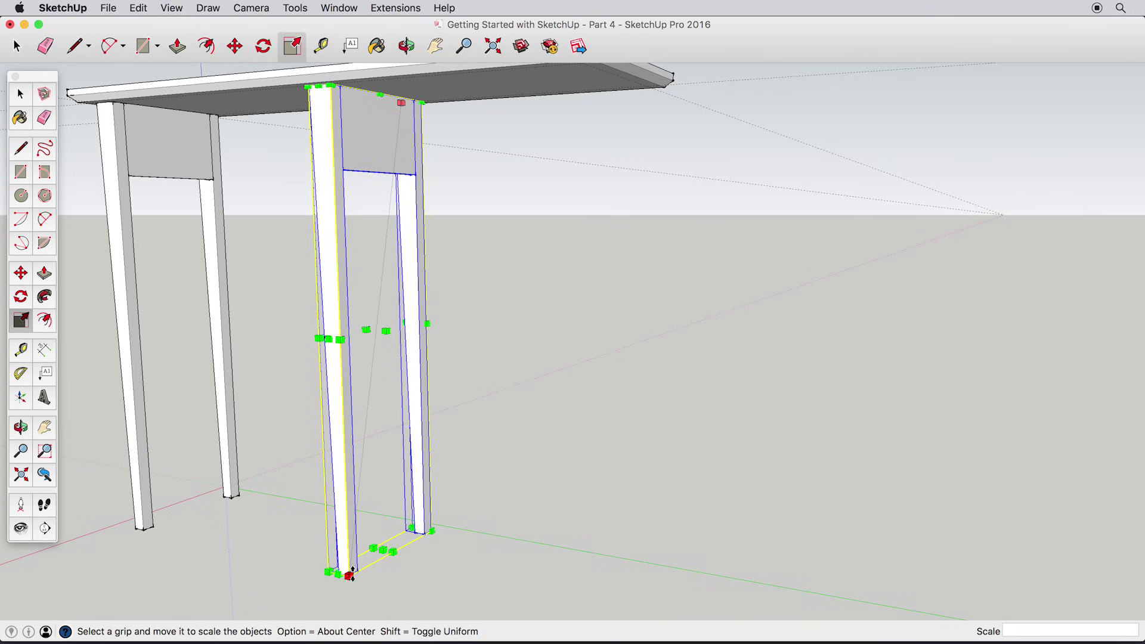
mouse_move(349, 575)
left_mouse_down()
mouse_move(369, 194)
mouse_move(349, 340)
mouse_move(349, 575)
left_mouse_up()
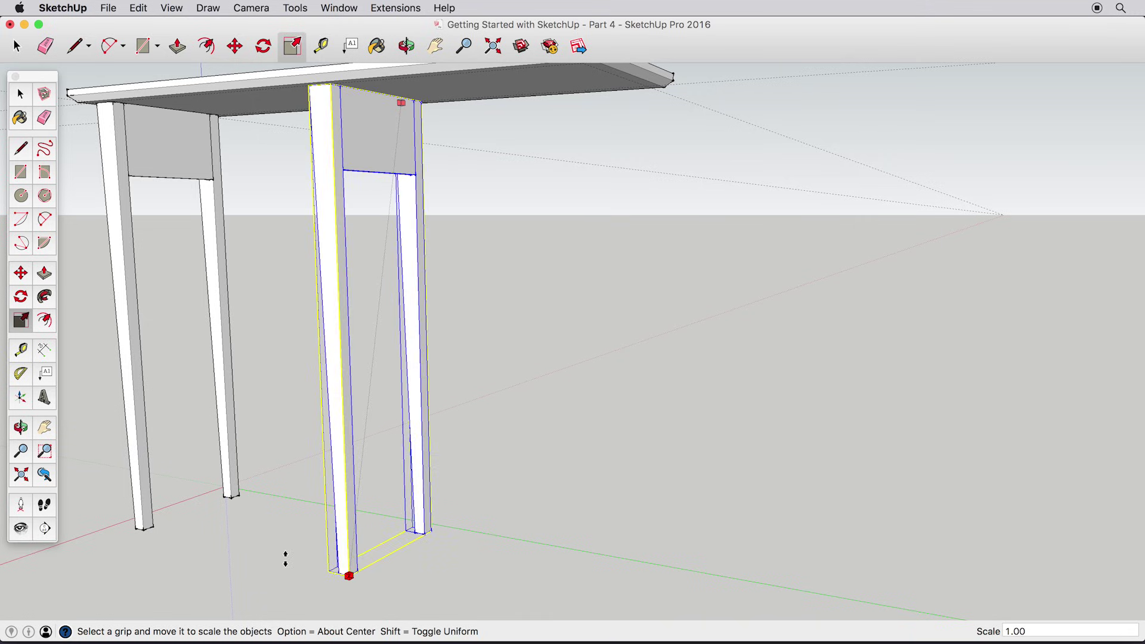
left_click_drag(286, 558, 329, 559)
mouse_move(329, 339)
left_mouse_down()
mouse_move(226, 395)
mouse_move(384, 332)
mouse_move(174, 415)
mouse_move(333, 359)
left_mouse_up()
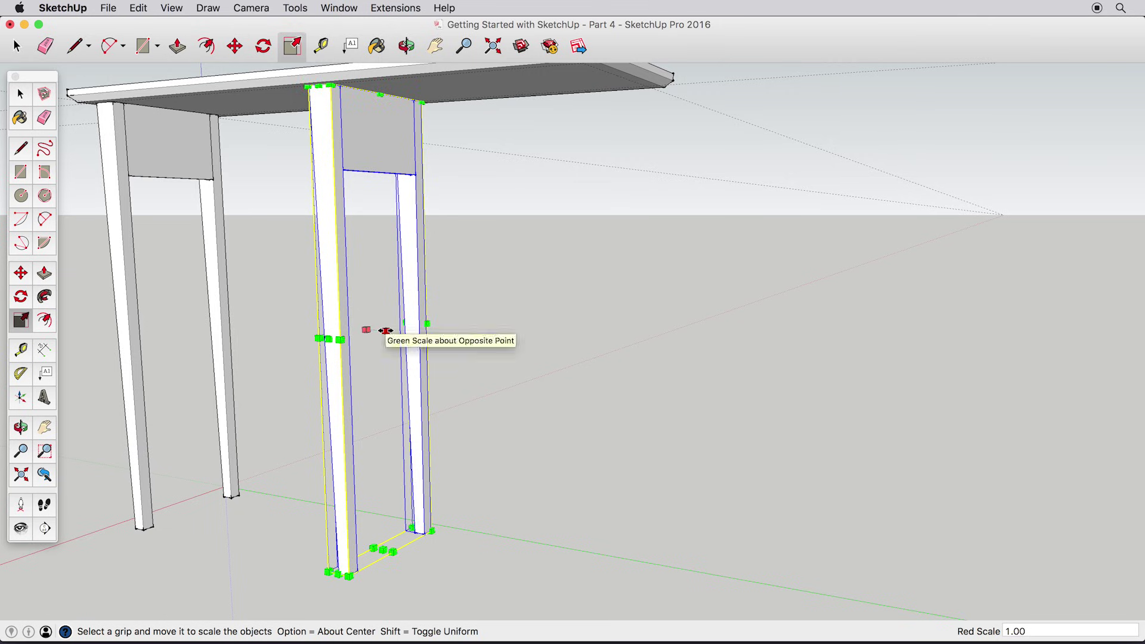
mouse_move(385, 331)
left_mouse_down()
mouse_move(370, 328)
mouse_move(443, 349)
mouse_move(395, 360)
mouse_move(398, 376)
left_mouse_up()
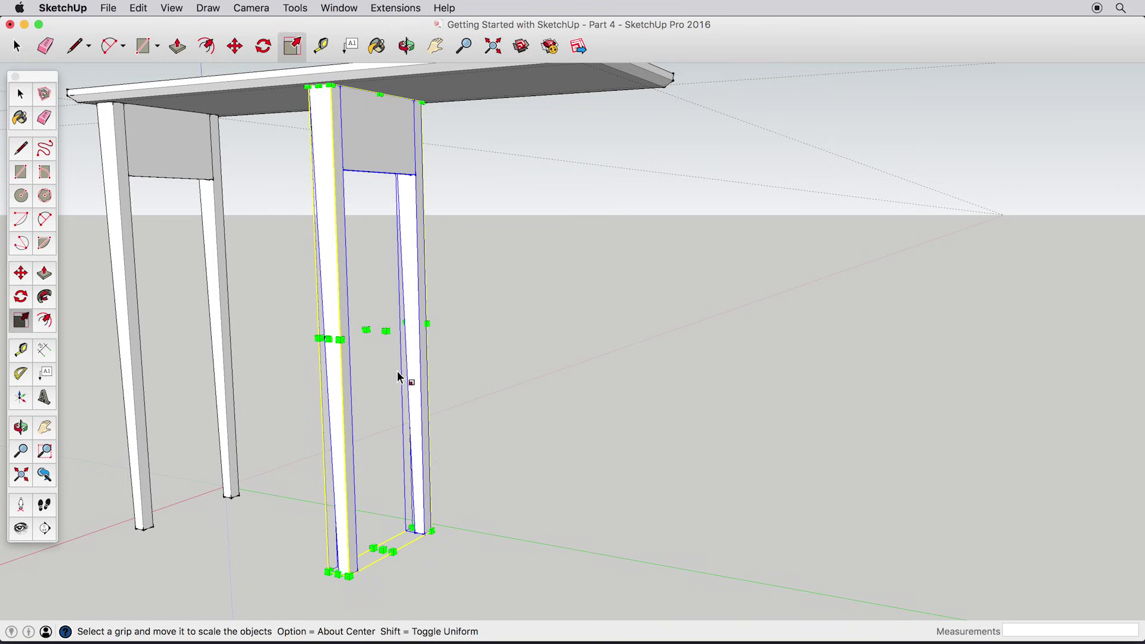
mouse_move(381, 549)
left_mouse_down()
mouse_move(374, 238)
mouse_move(358, 350)
mouse_move(373, 348)
mouse_move(378, 267)
mouse_move(380, 507)
left_mouse_up()
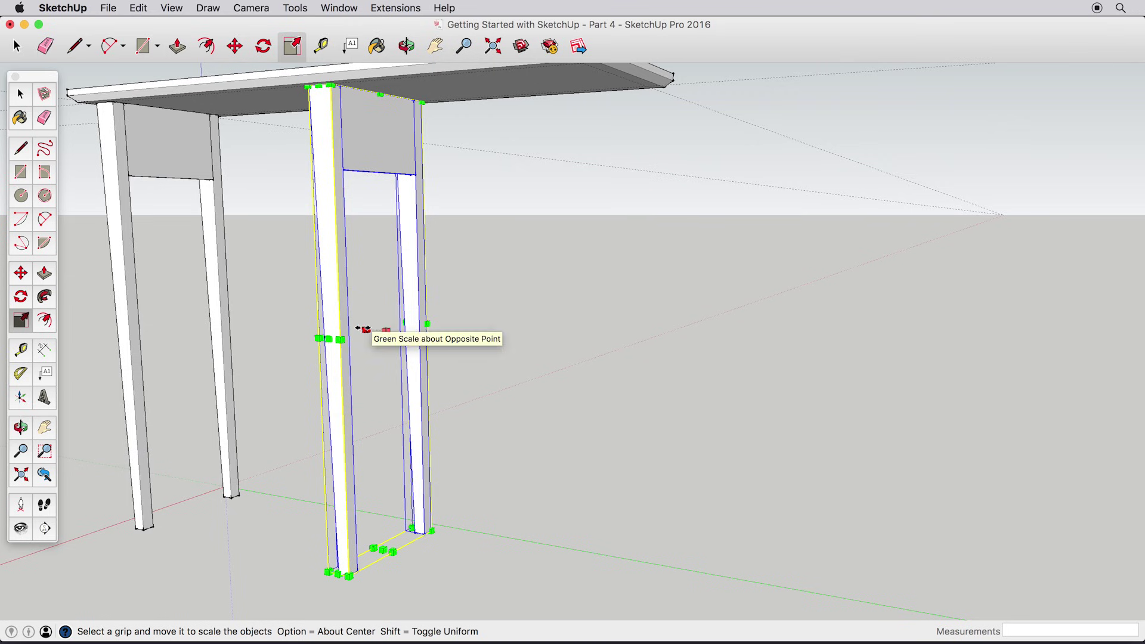
Step: Flip the copied legs and side apron with a -1 scale along the green axis
mouse_move(366, 331)
left_mouse_down()
mouse_move(429, 365)
mouse_move(510, 378)
mouse_move(317, 368)
mouse_move(396, 373)
mouse_move(326, 373)
mouse_move(398, 388)
left_mouse_up()
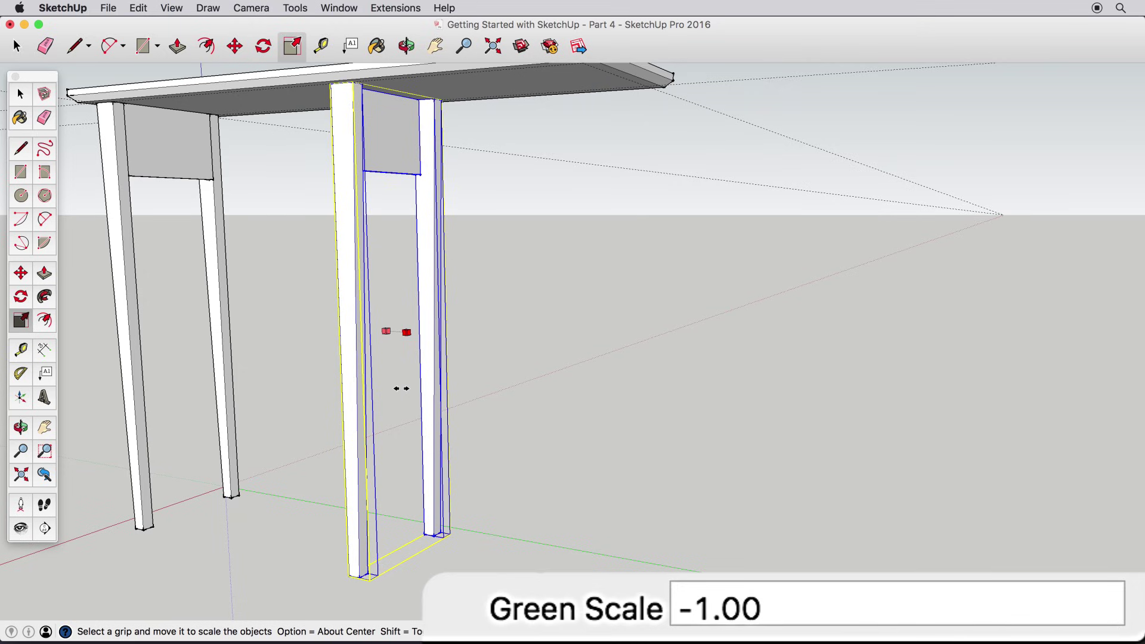
left_click_drag(402, 388, 282, 382)
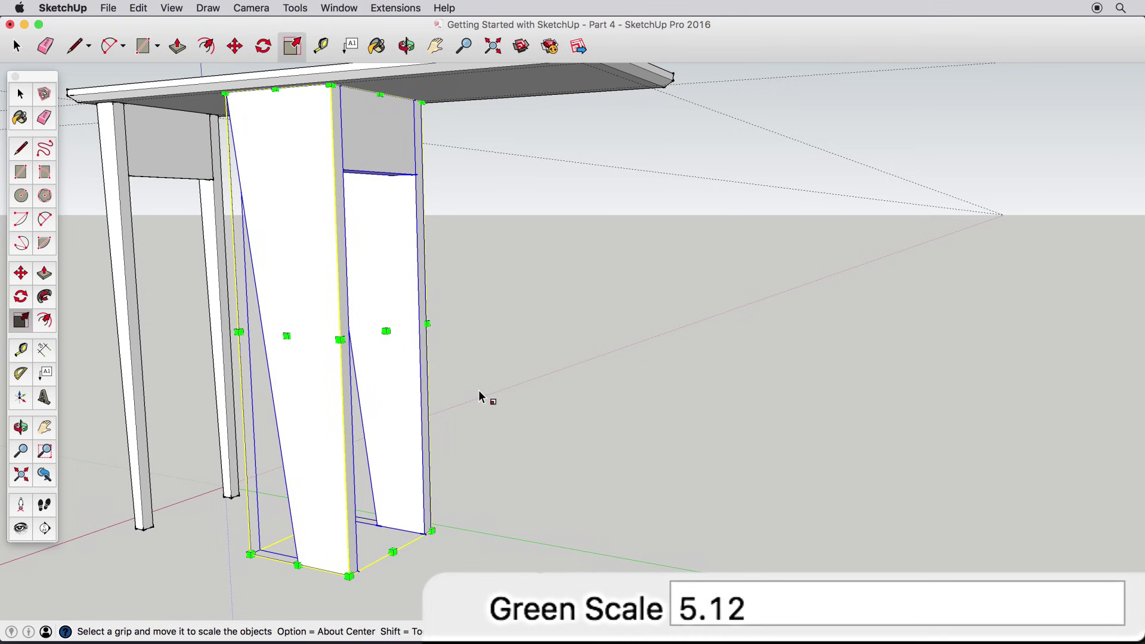
key("Escape")
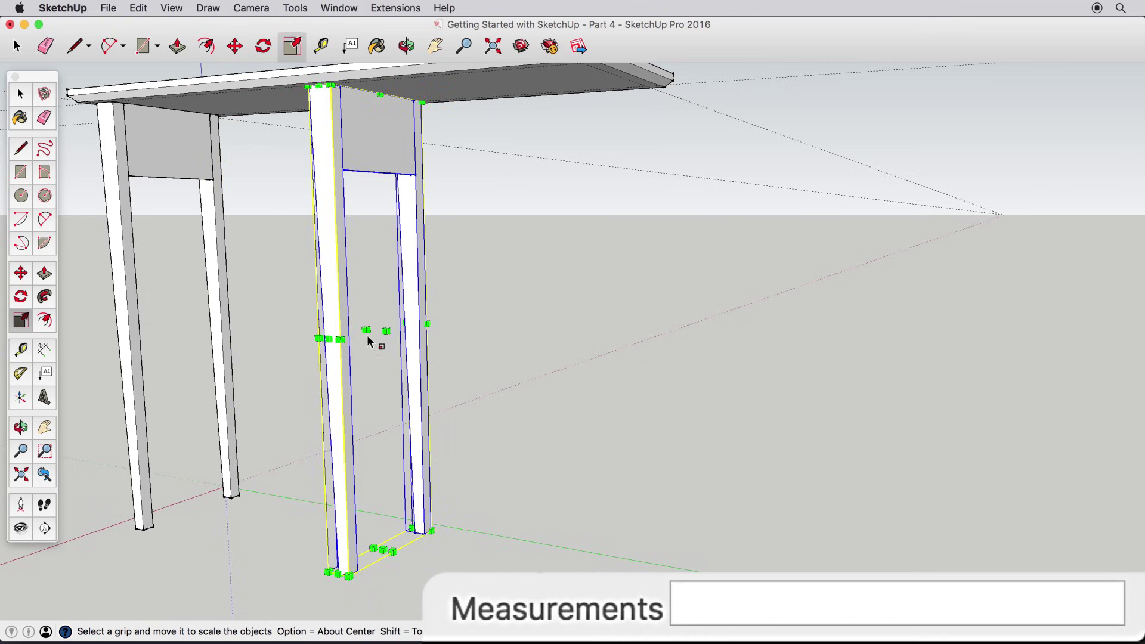
mouse_move(365, 330)
left_mouse_down()
mouse_move(389, 332)
mouse_move(319, 324)
mouse_move(405, 343)
left_mouse_up()
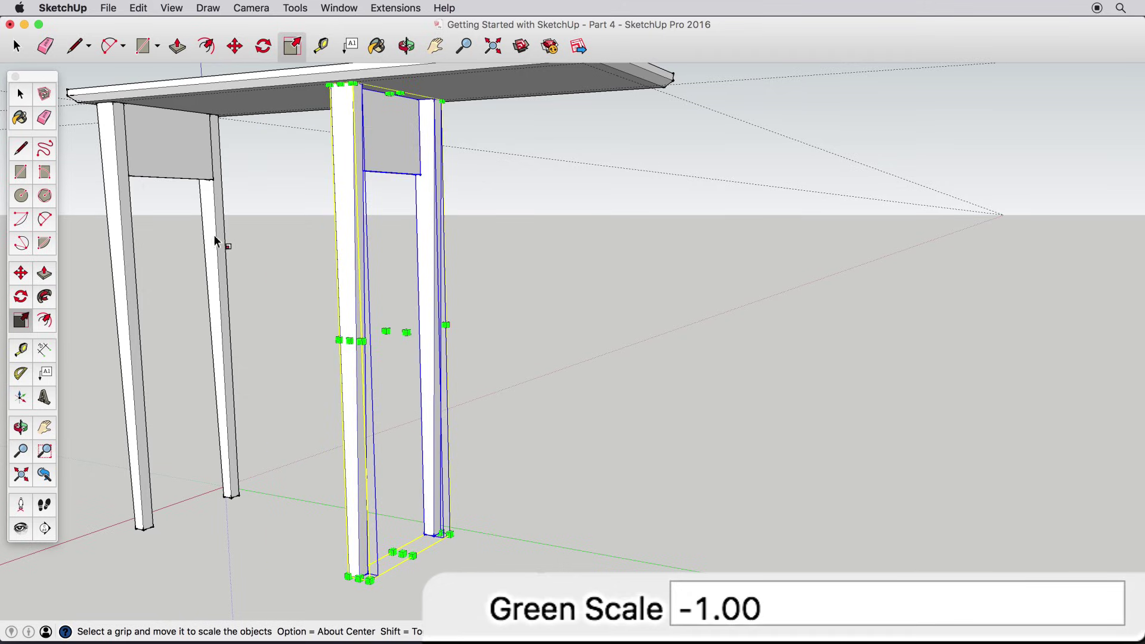
left_click(18, 94)
mouse_move(373, 143)
middle_mouse_down()
mouse_move(378, 121)
mouse_move(366, 146)
mouse_move(215, 286)
middle_mouse_up()
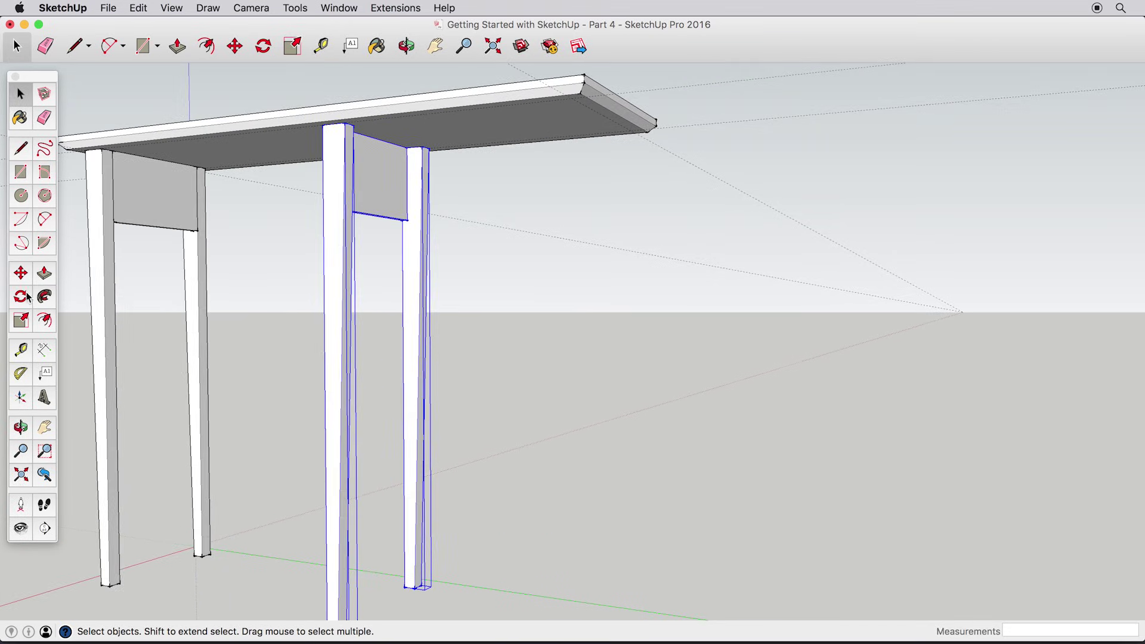
Step: Move the mirrored leg set by its top corner to the tabletop's far corner
key("m")
left_click(348, 123)
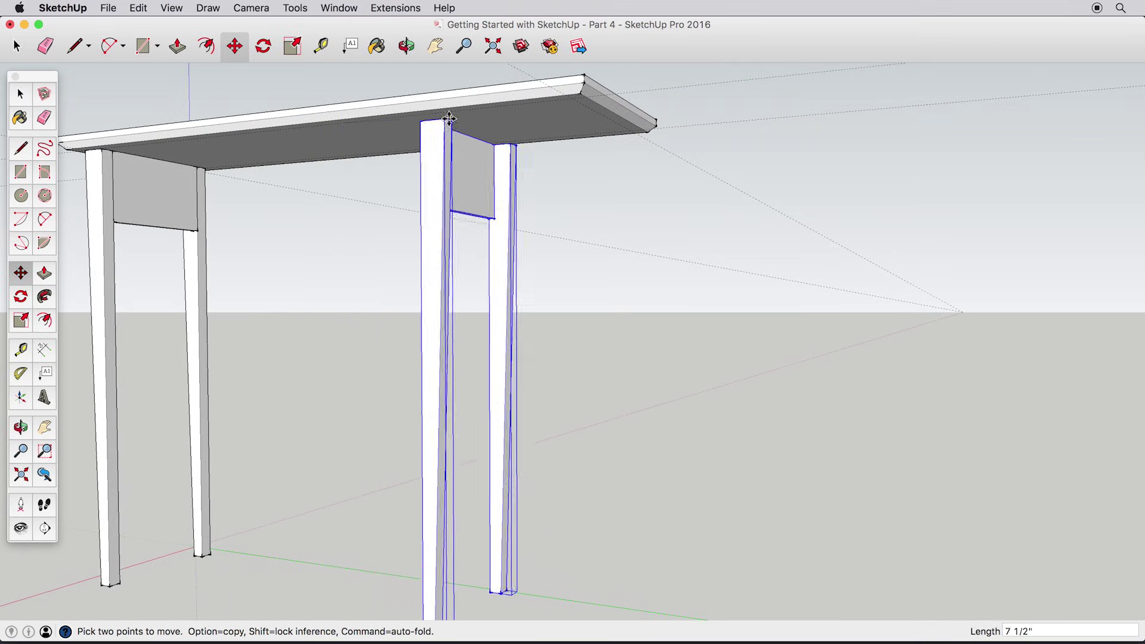
left_click(573, 99)
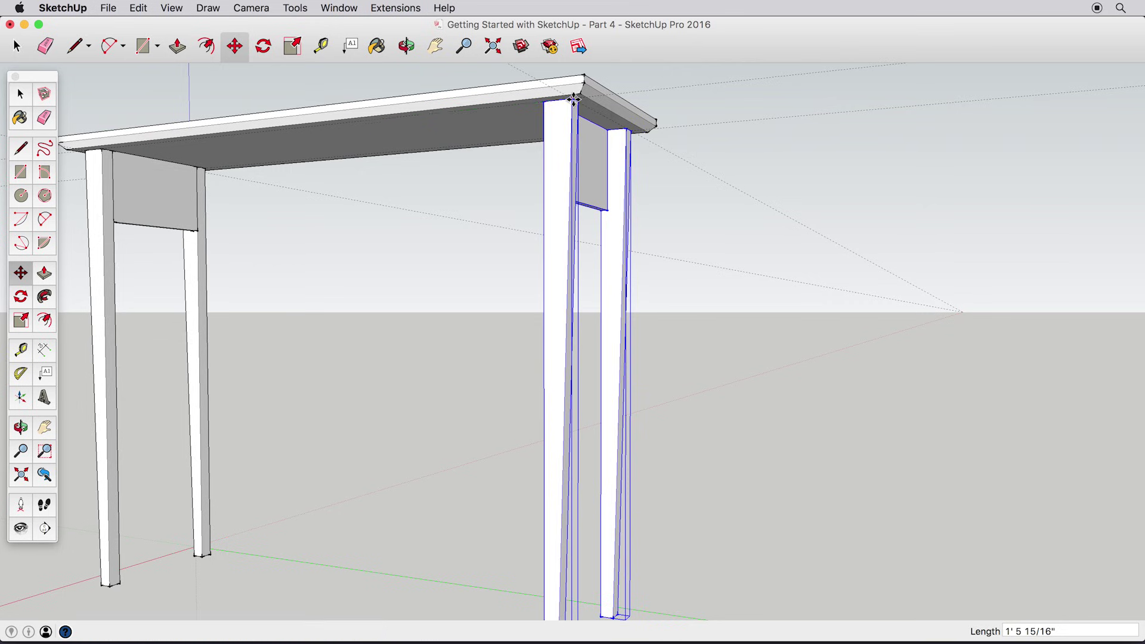
scroll(574, 98, "up", 3)
middle_click_drag(574, 98, 517, 109)
scroll(517, 109, "down", 3)
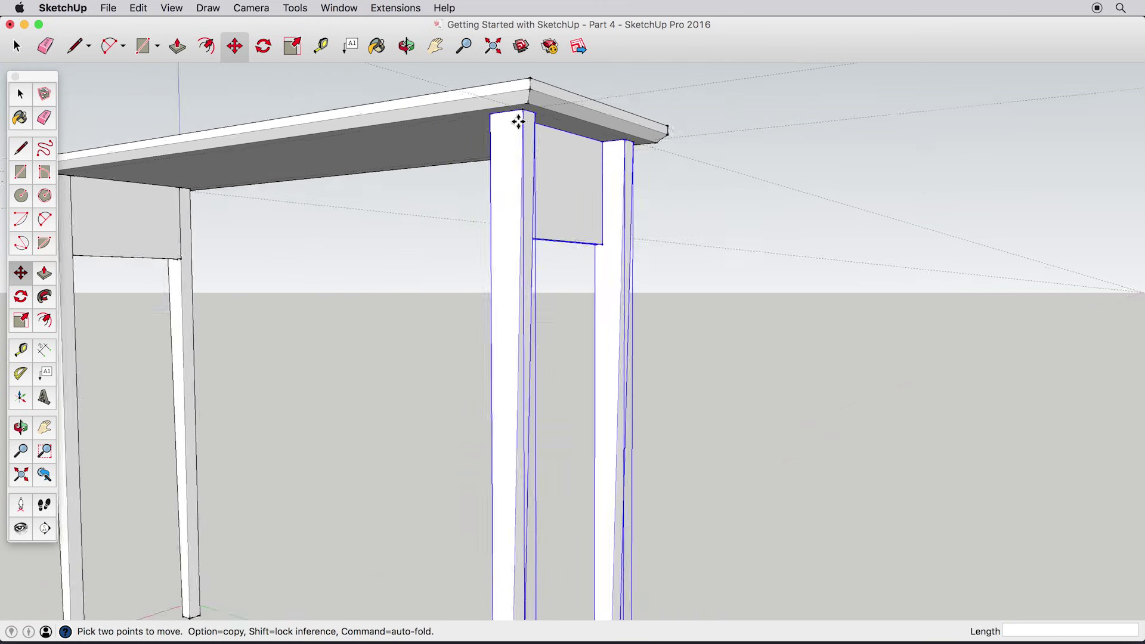
scroll(414, 176, "down", 2)
mouse_move(414, 177)
middle_mouse_down()
mouse_move(626, 210)
mouse_move(281, 204)
middle_mouse_up()
scroll(283, 200, "up", 3)
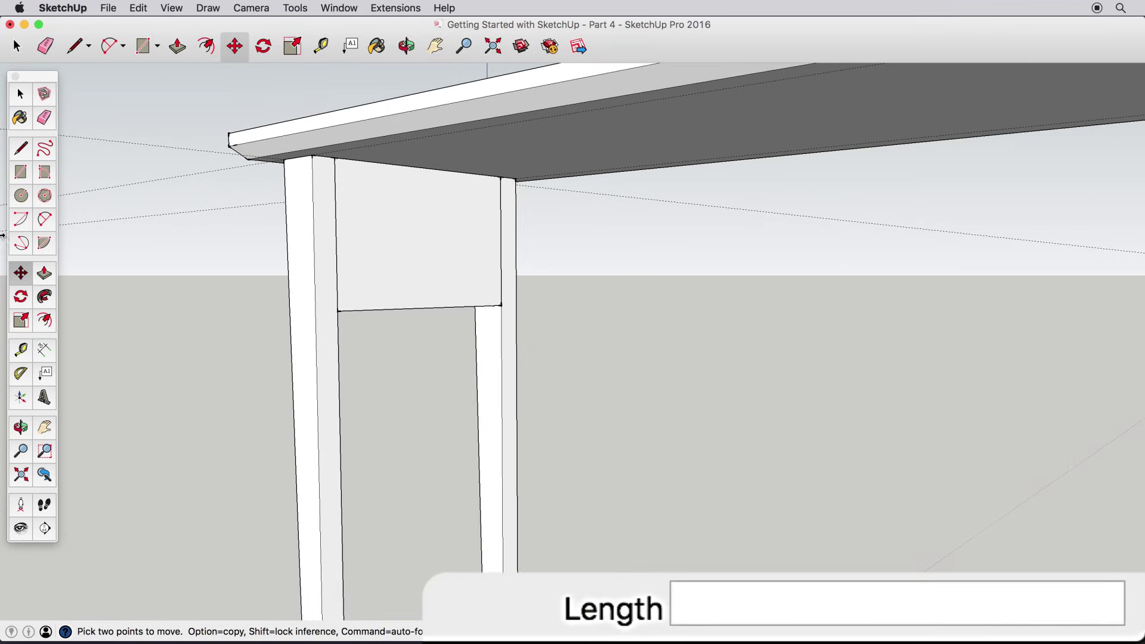
Step: Draw a .5" by 6" apron profile at the leg top and extrude it 3' 5"
left_click(22, 175)
left_click(336, 158)
type(".5\",6\"")
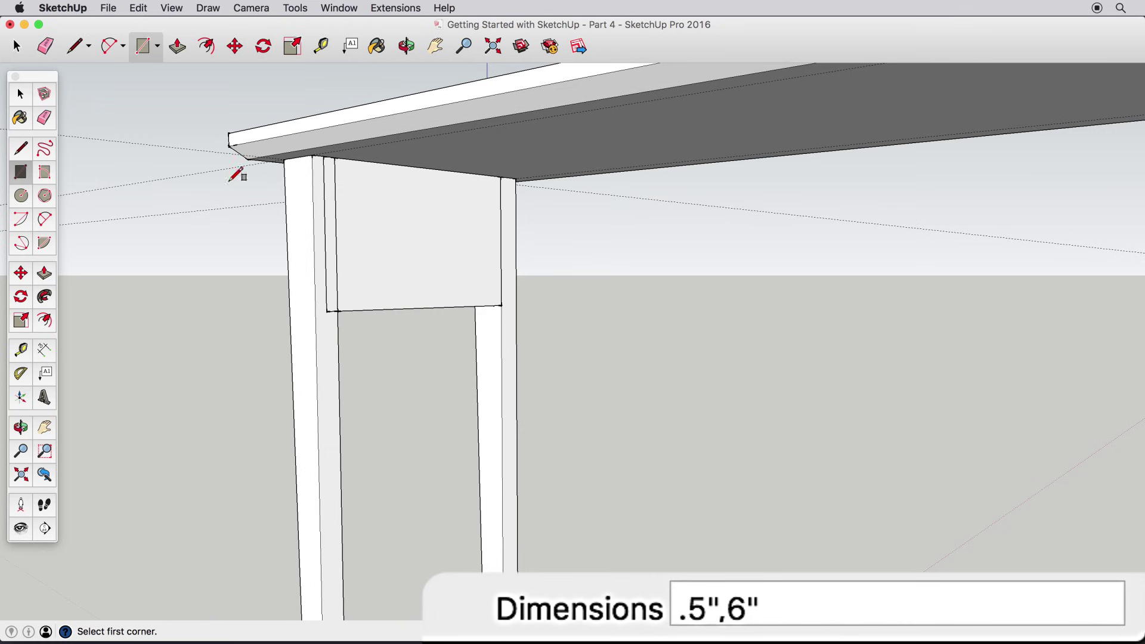
left_click(43, 275)
left_click(343, 253)
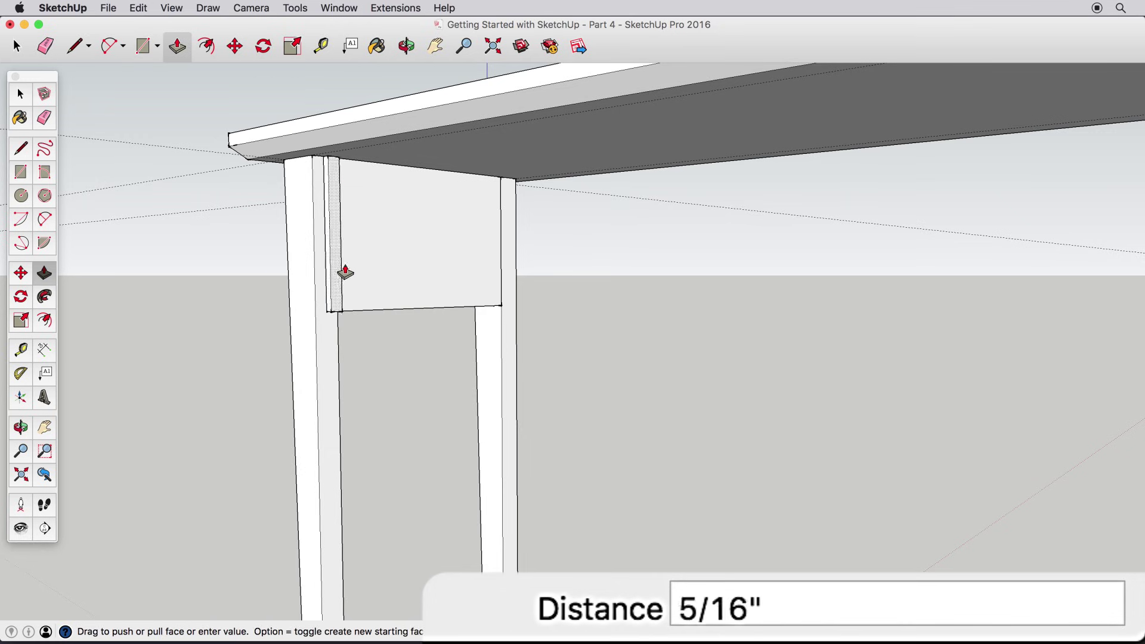
middle_click_drag(346, 271, 652, 318)
scroll(653, 319, "up", 3)
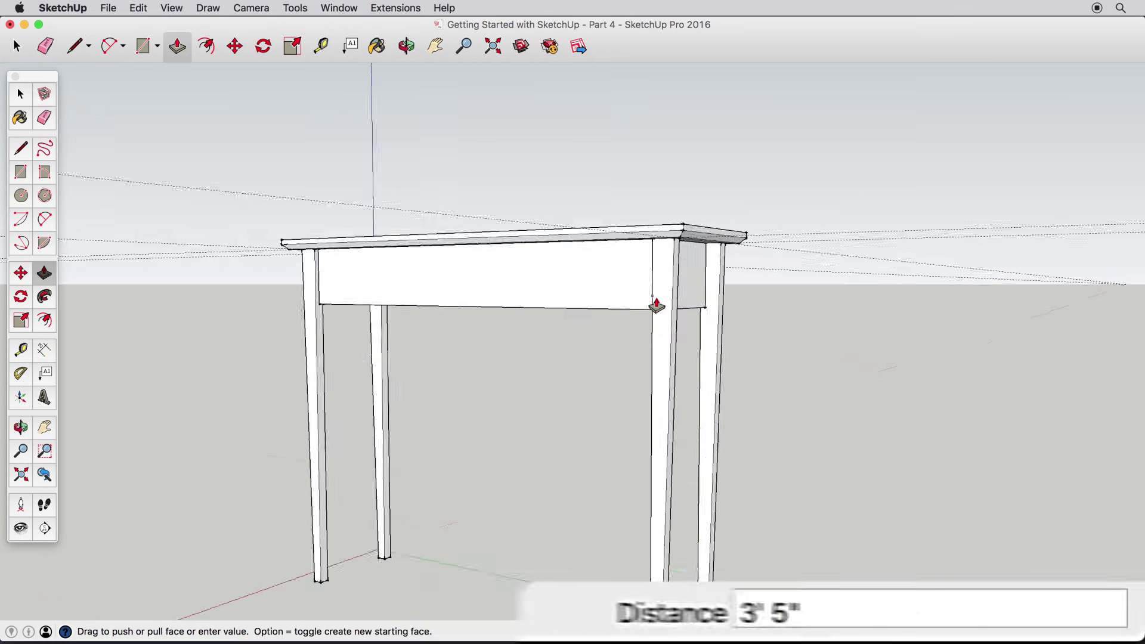
scroll(652, 308, "up", 3)
mouse_move(652, 310)
middle_mouse_down()
mouse_move(665, 288)
mouse_move(116, 210)
middle_mouse_up()
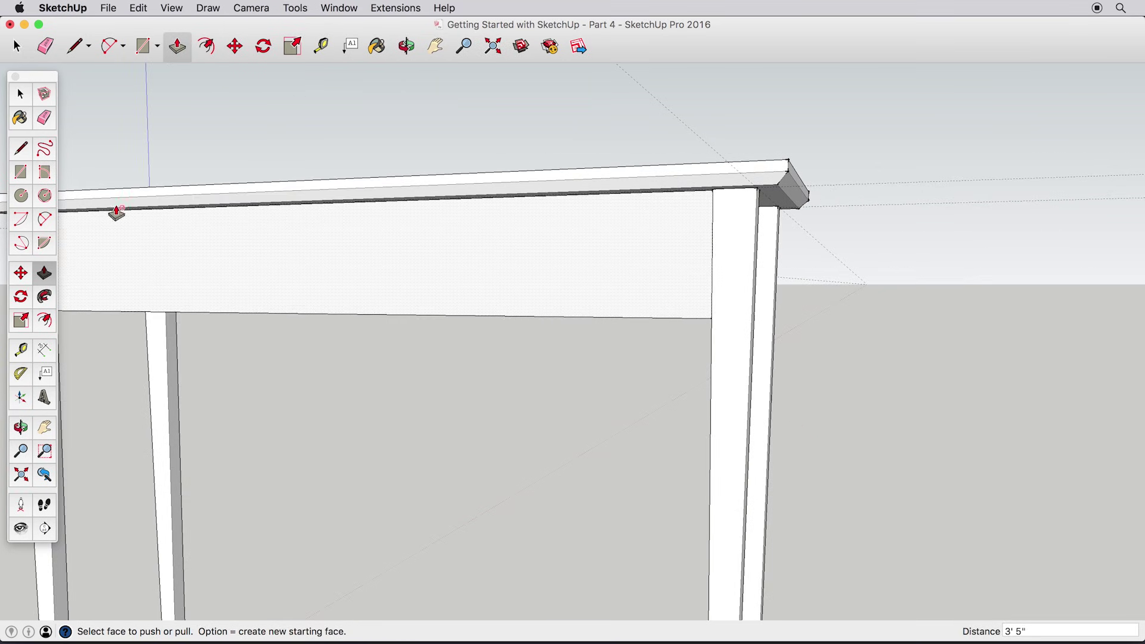
Step: Make the new front apron a component named 'Table front support'
key("space")
left_click(273, 260)
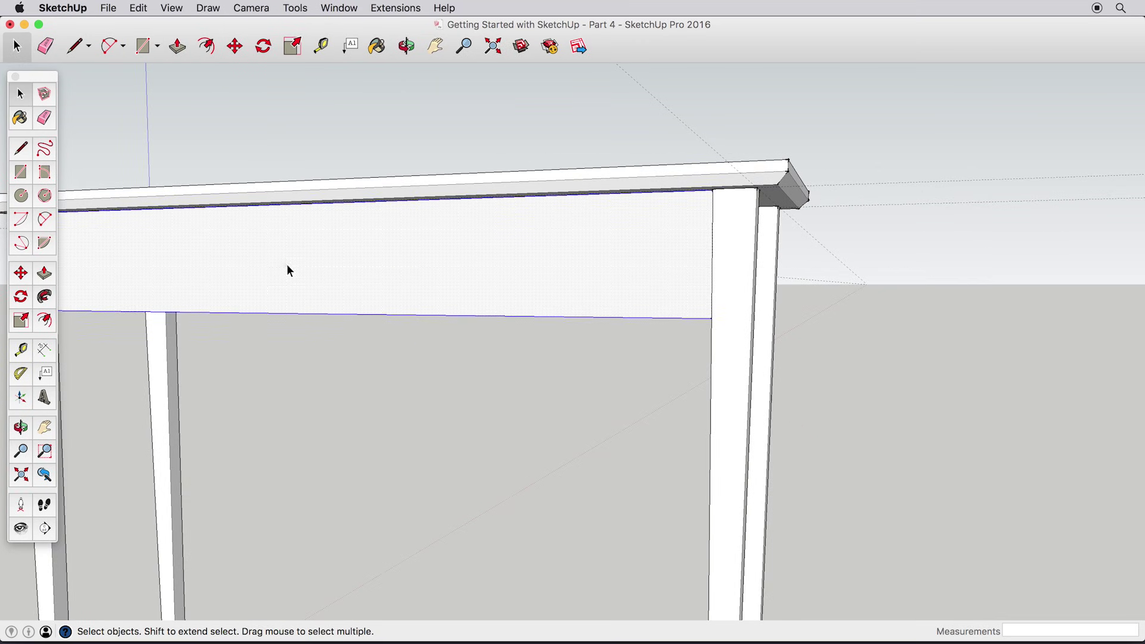
right_click(287, 264)
left_click(363, 361)
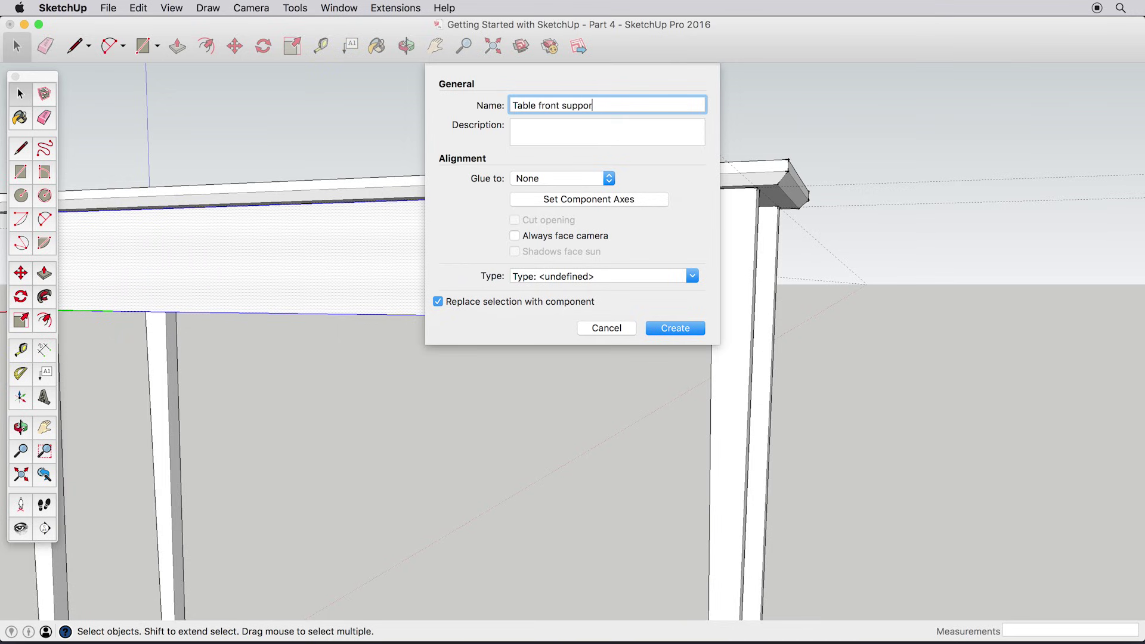
key("Return")
scroll(763, 268, "down", 5)
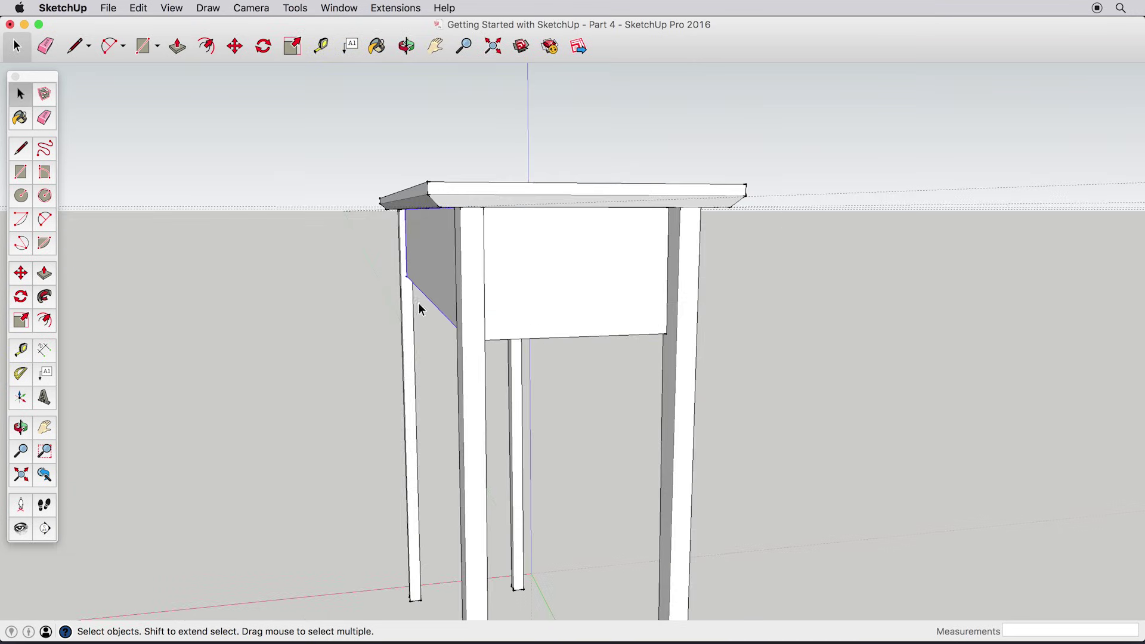
scroll(248, 276, "up", 5)
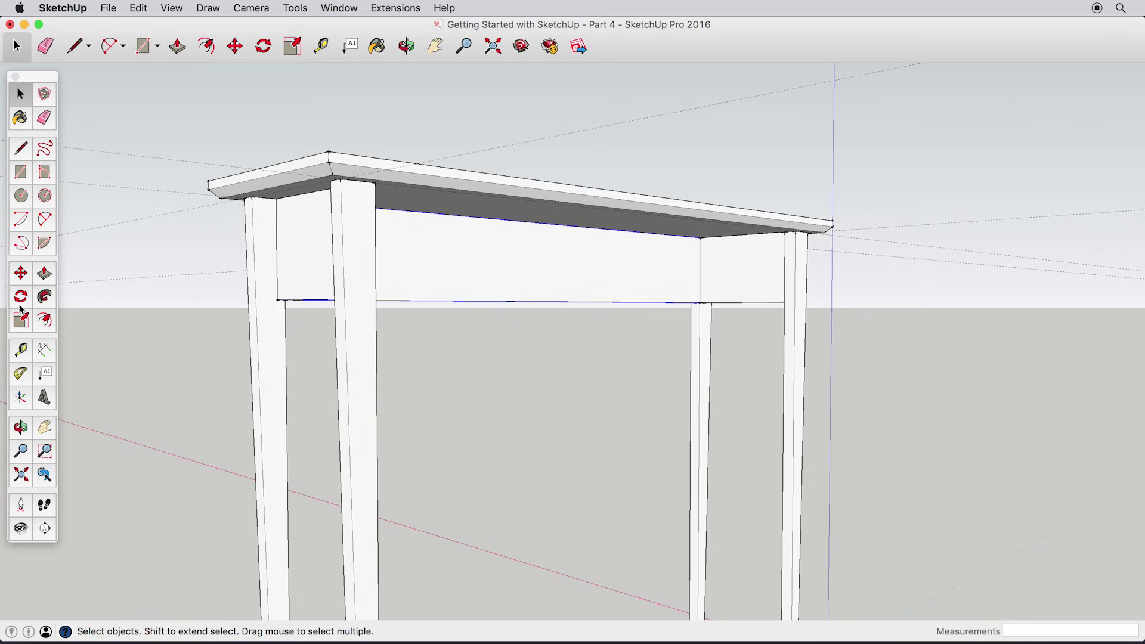
Step: Copy the front apron from its end over to the right leg
left_click(21, 272)
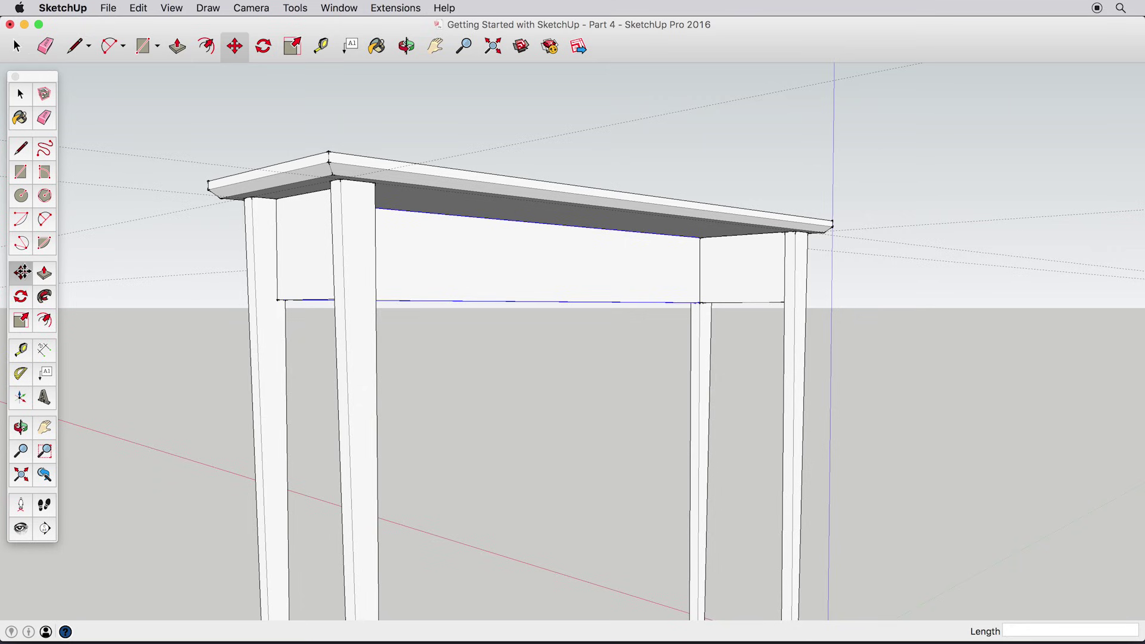
left_click(701, 237)
key("alt")
left_click(787, 235)
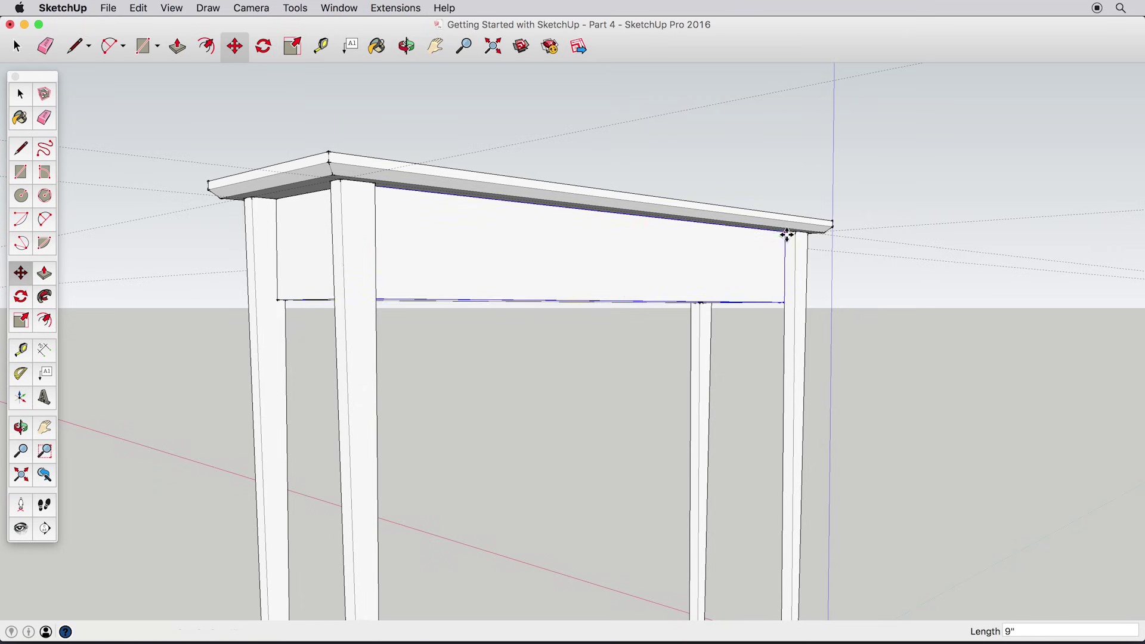
mouse_move(350, 260)
middle_mouse_down()
mouse_move(877, 286)
mouse_move(784, 299)
middle_mouse_up()
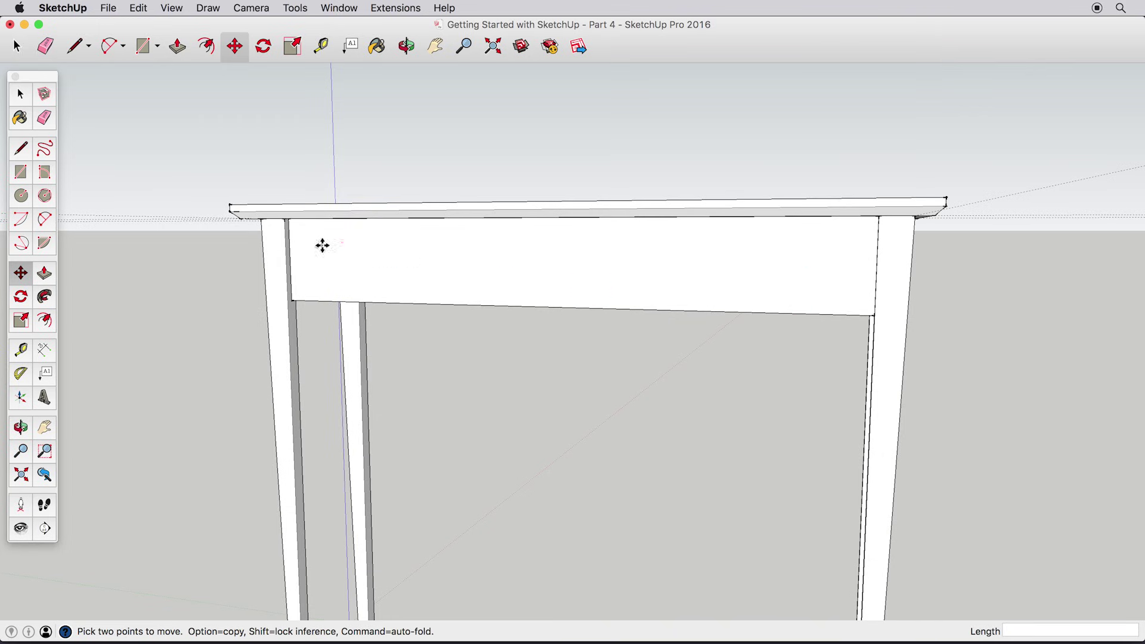
left_click(19, 94)
scroll(600, 274, "up", 3)
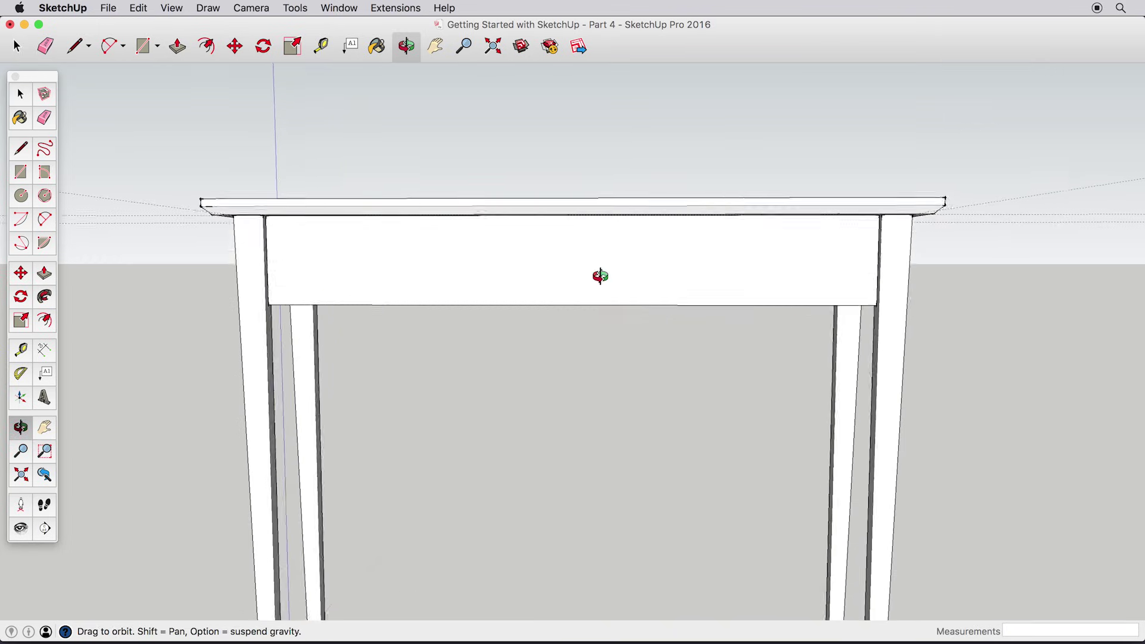
scroll(581, 280, "up", 5)
scroll(581, 279, "down", 2)
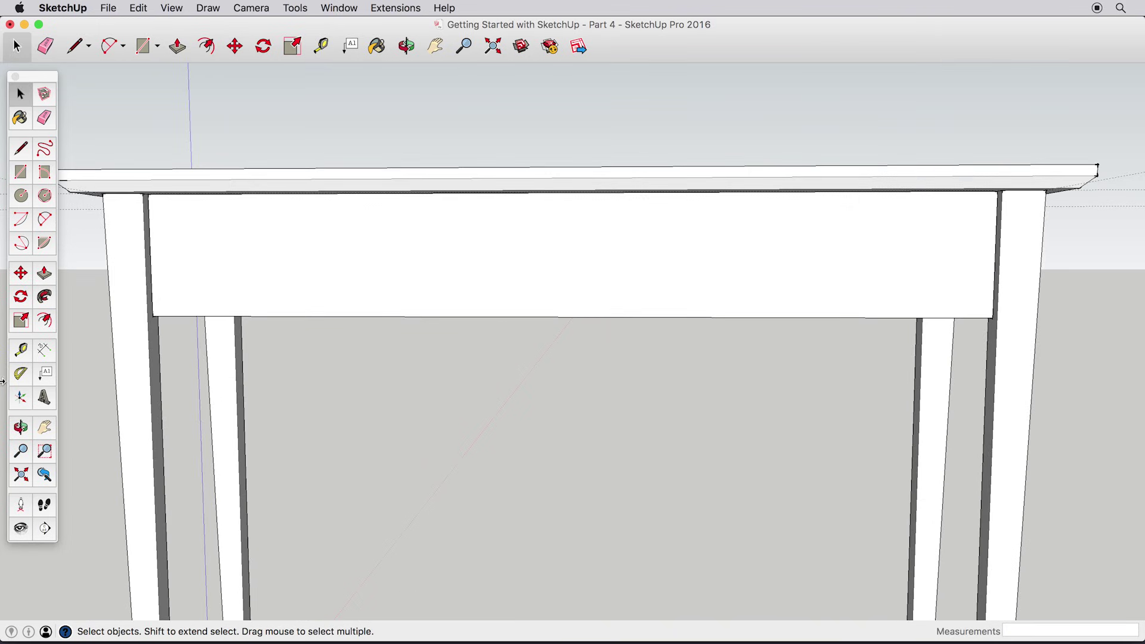
left_click(20, 350)
type("1\"")
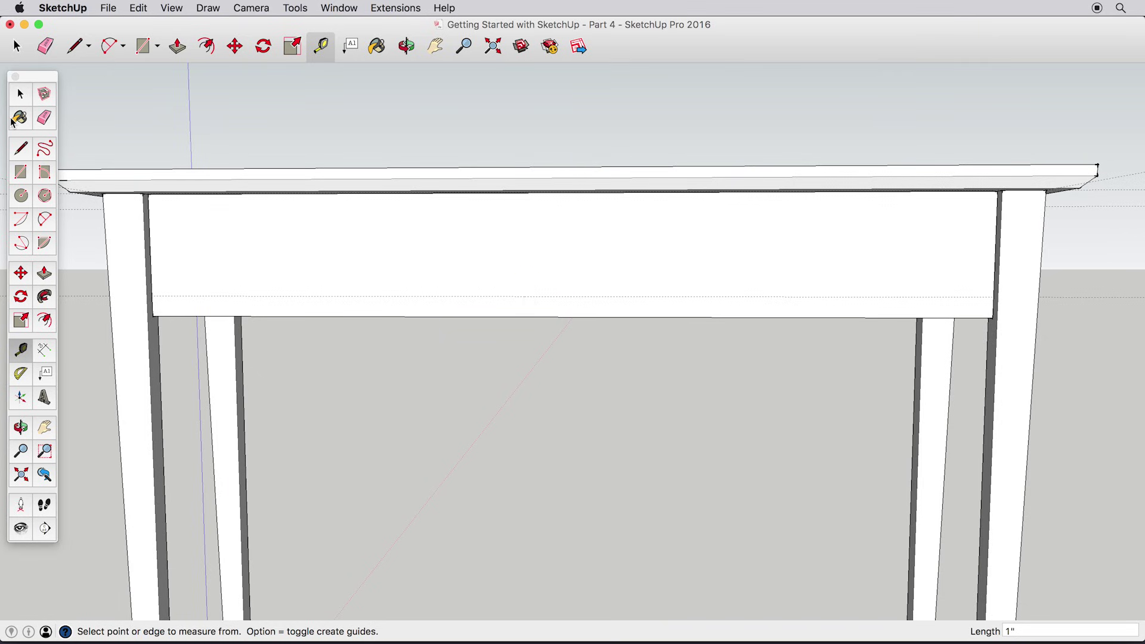
Step: Draw a 2-point arc across the apron's bottom corners with a 1-inch bulge
left_click(19, 93)
left_click(277, 245)
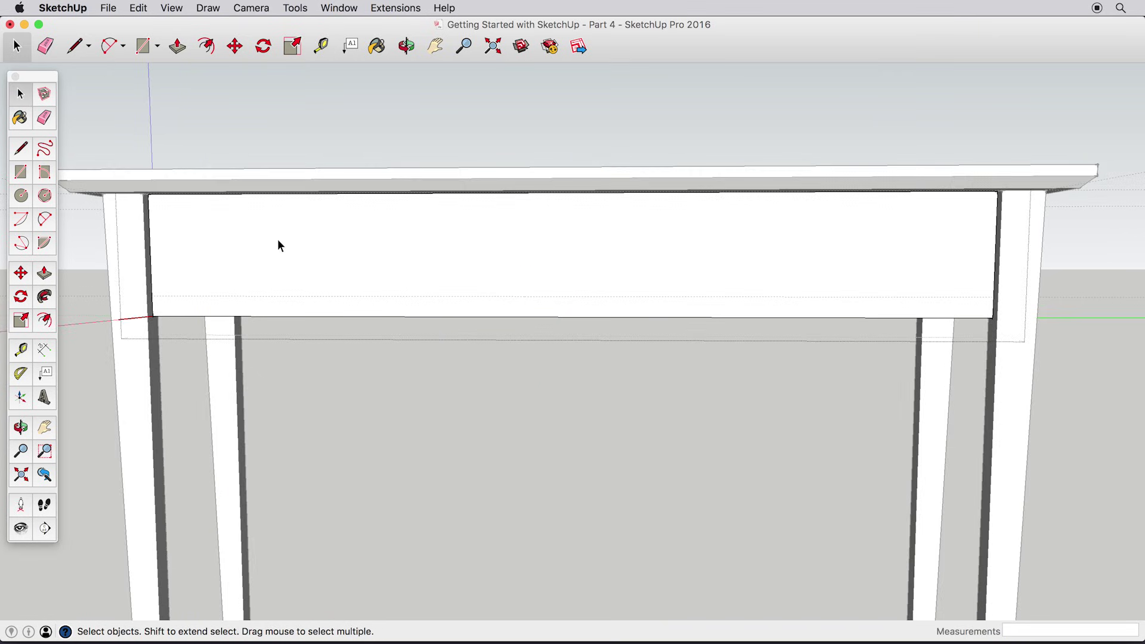
left_click(43, 216)
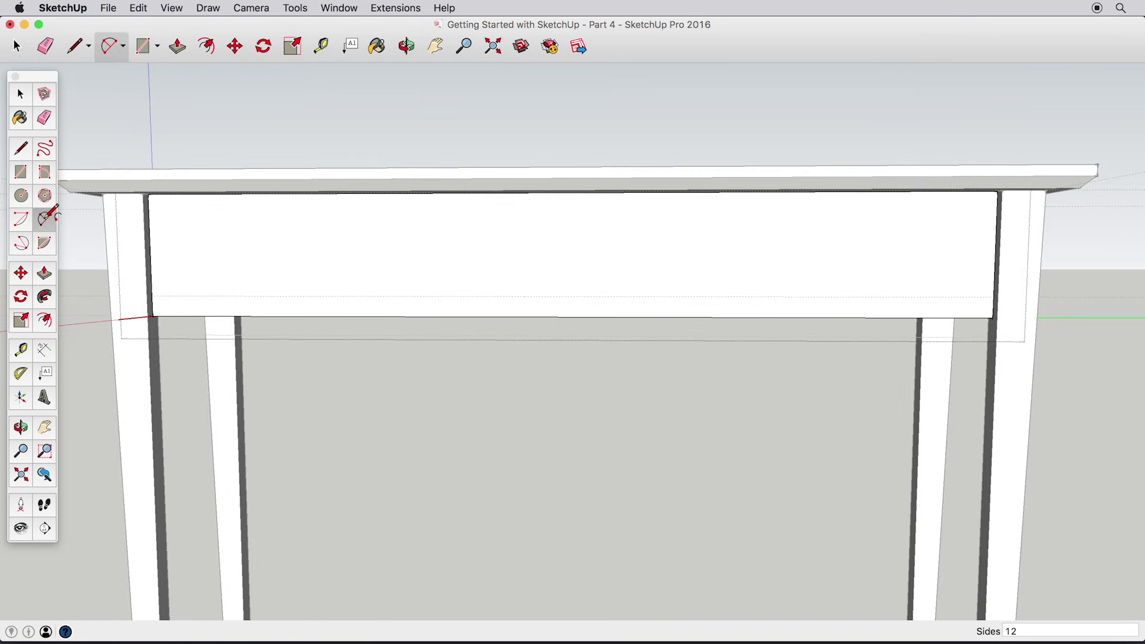
left_click(153, 317)
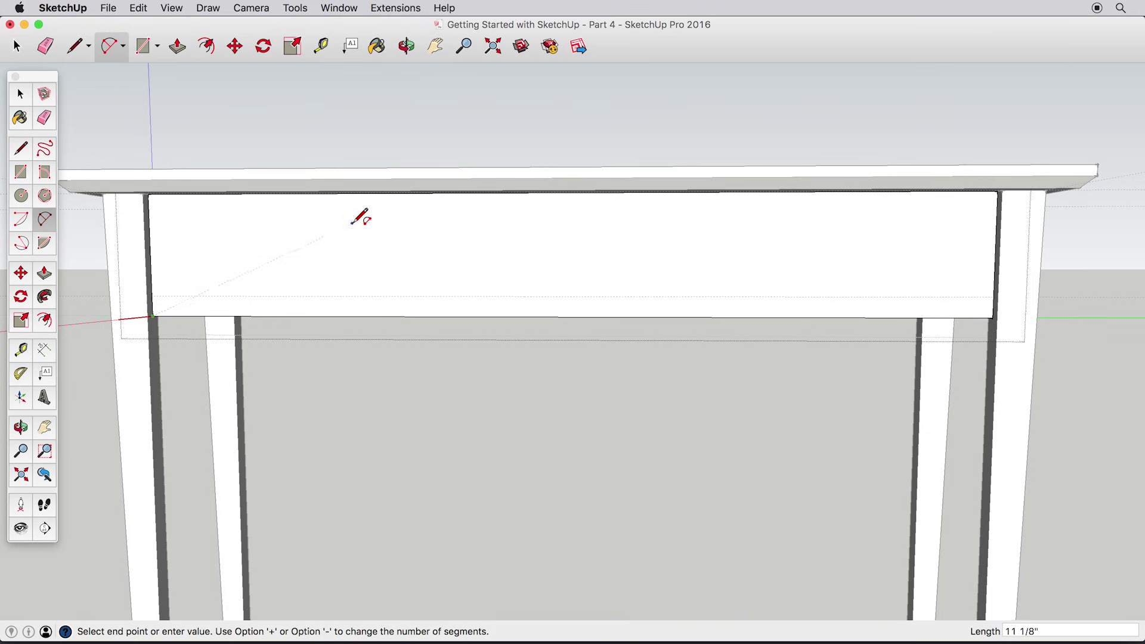
left_click(1001, 312)
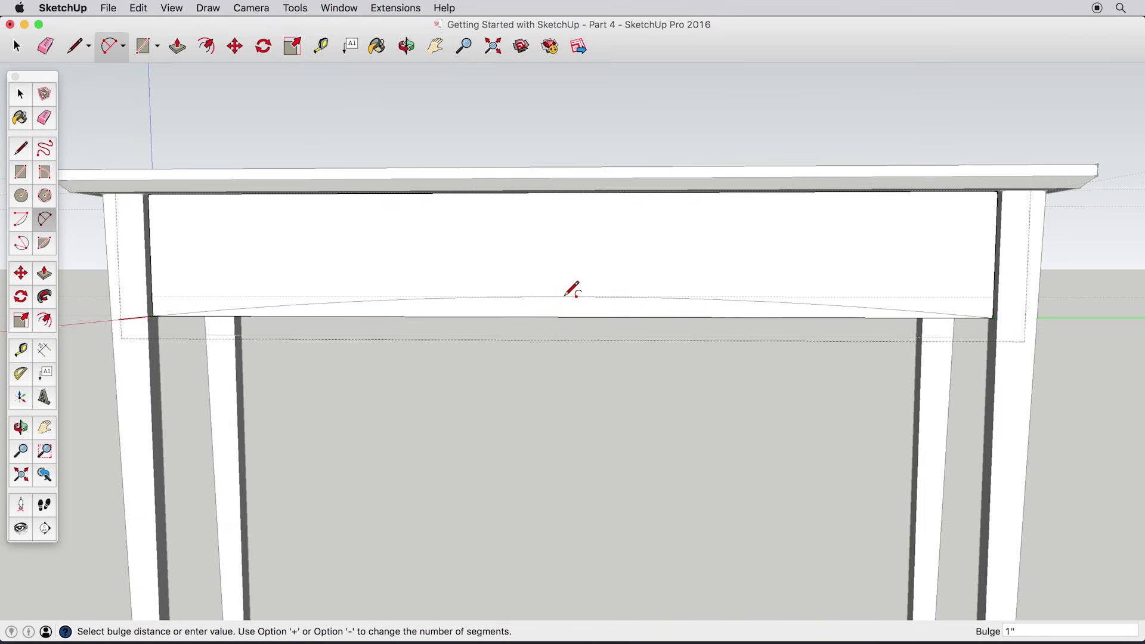
left_click(566, 296)
Step: Push away the sliver below the arc, leaving an arched lower edge
key("p")
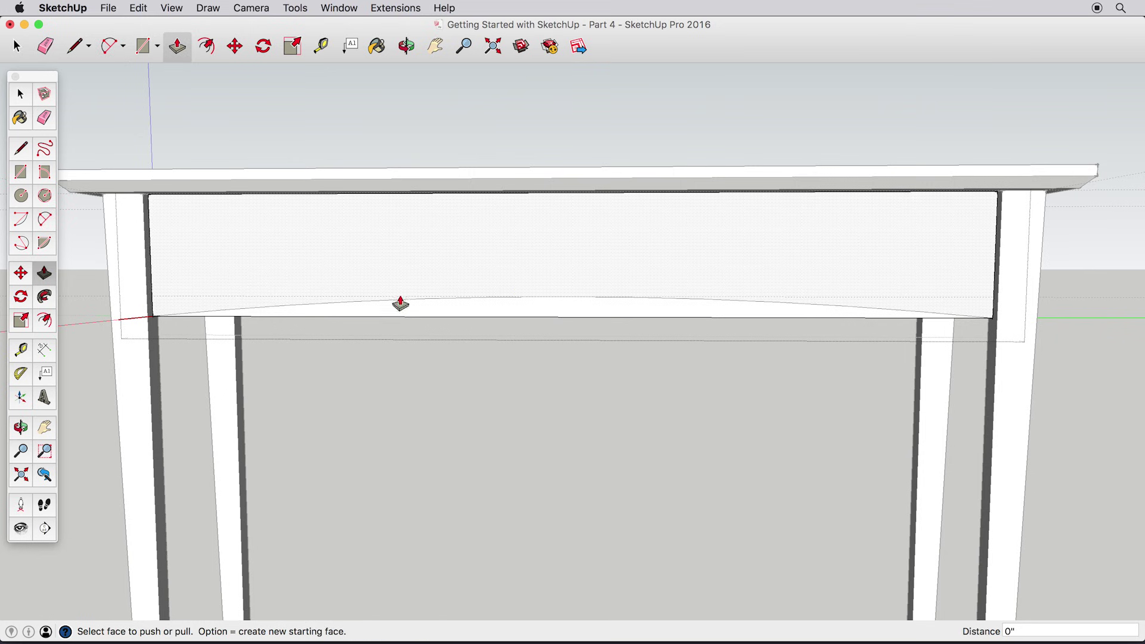
middle_click_drag(397, 301, 511, 307)
left_click(552, 309)
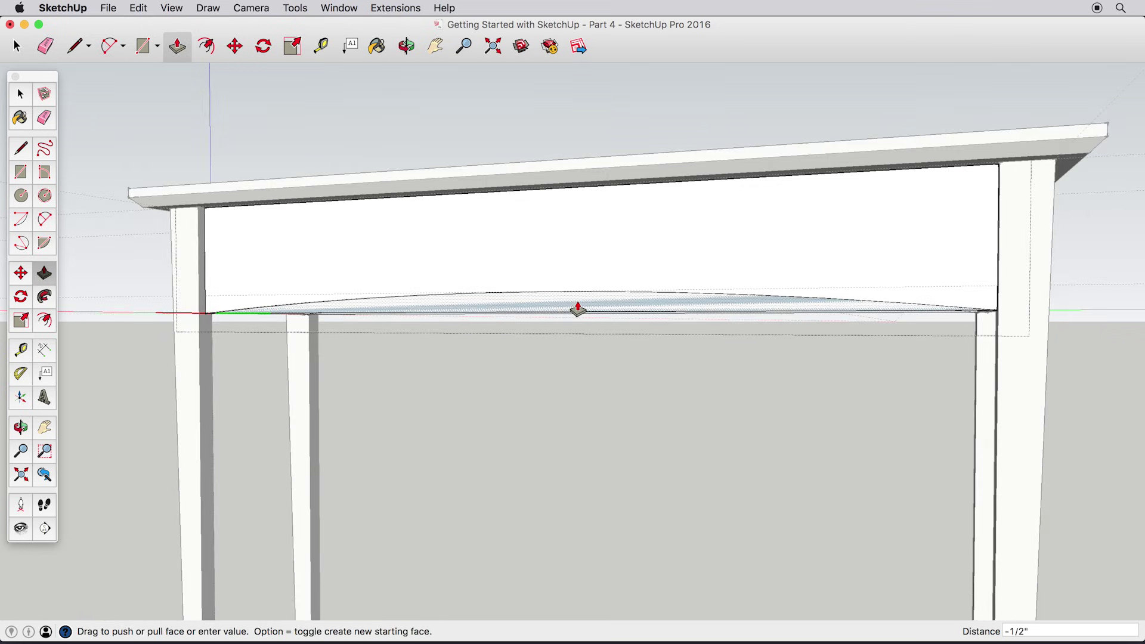
left_click(573, 313)
middle_click_drag(532, 312, 763, 276)
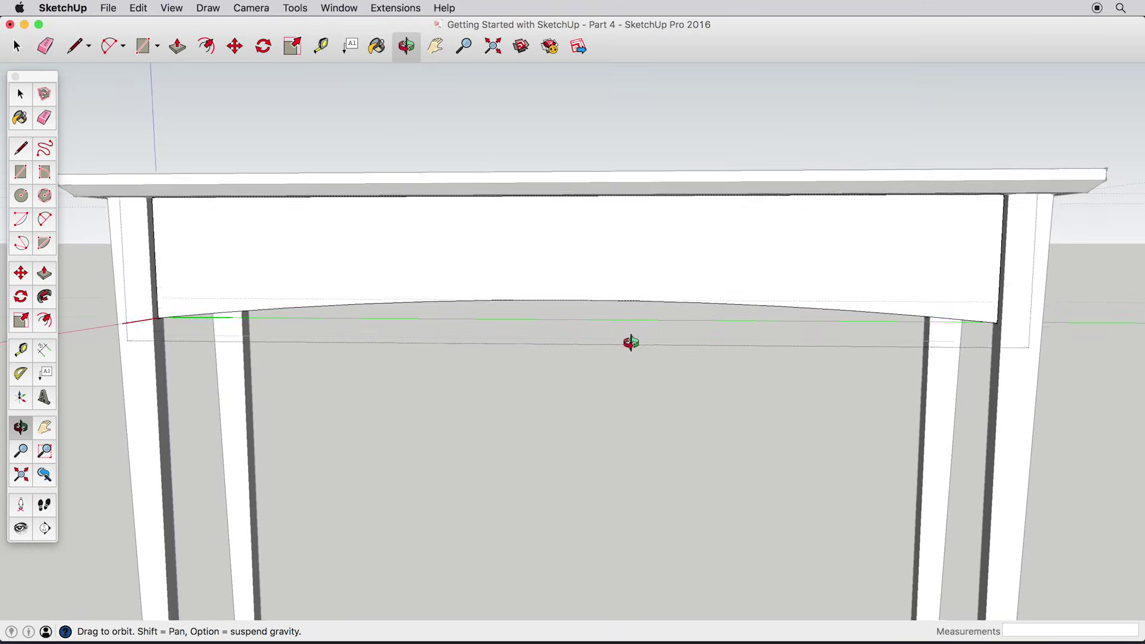
middle_click_drag(763, 275, 629, 340)
key("space")
mouse_move(278, 398)
middle_mouse_down()
mouse_move(461, 278)
mouse_move(534, 258)
mouse_move(474, 324)
middle_mouse_up()
Step: Draw a 3" by 15" rectangle on the apron face
left_click(20, 172)
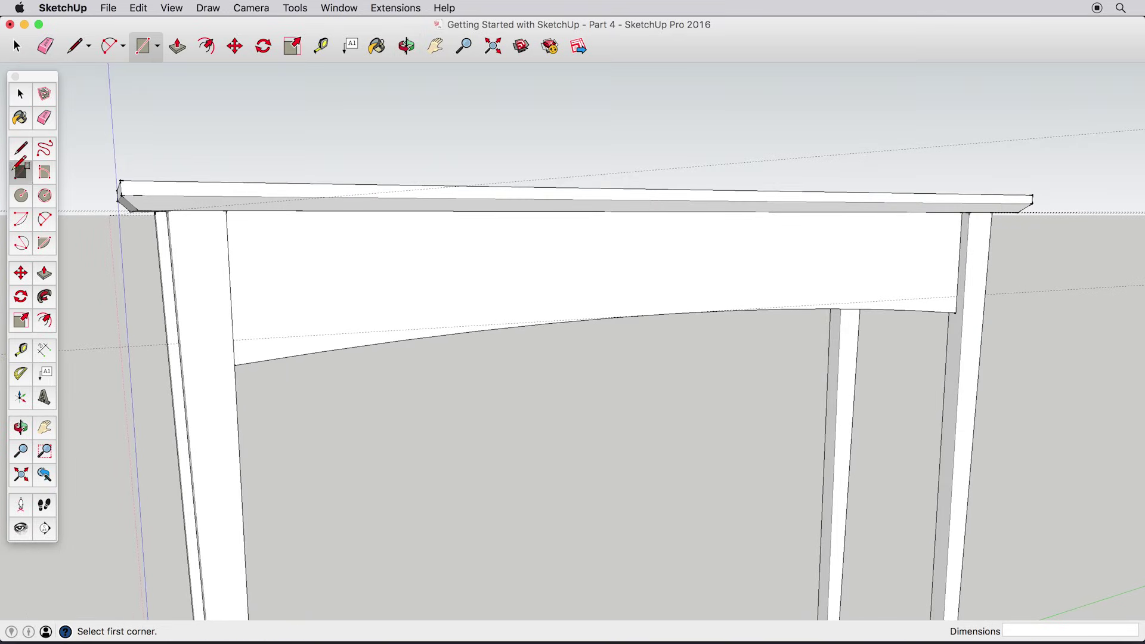
mouse_move(286, 239)
middle_mouse_down()
mouse_move(315, 251)
mouse_move(283, 235)
mouse_move(312, 235)
mouse_move(259, 253)
mouse_move(300, 233)
middle_mouse_up()
left_click(315, 235)
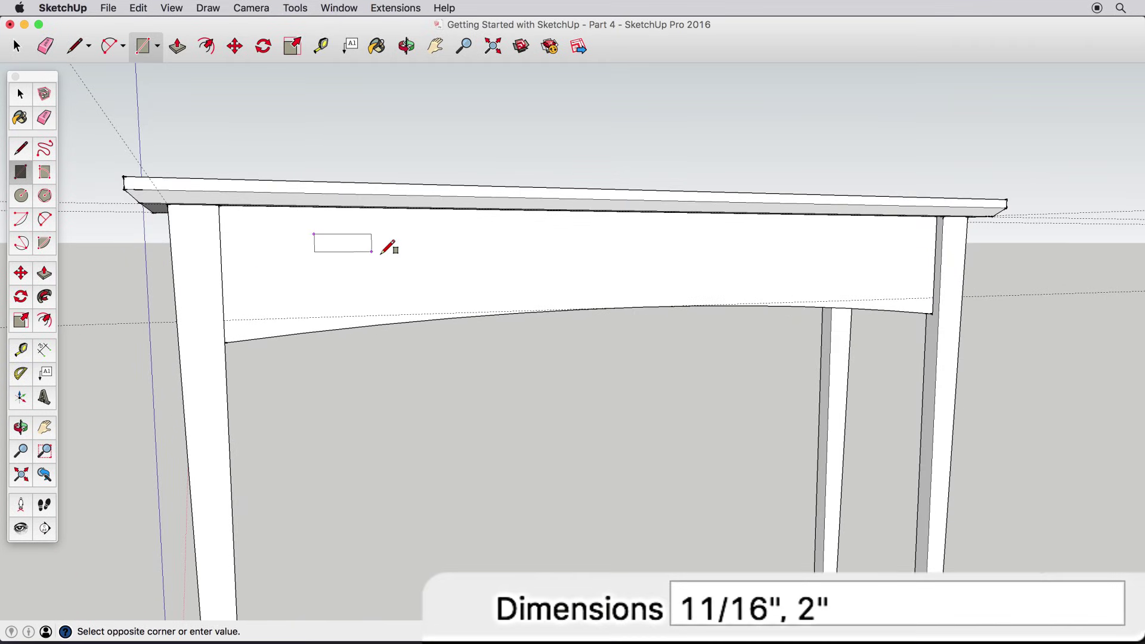
type("3")
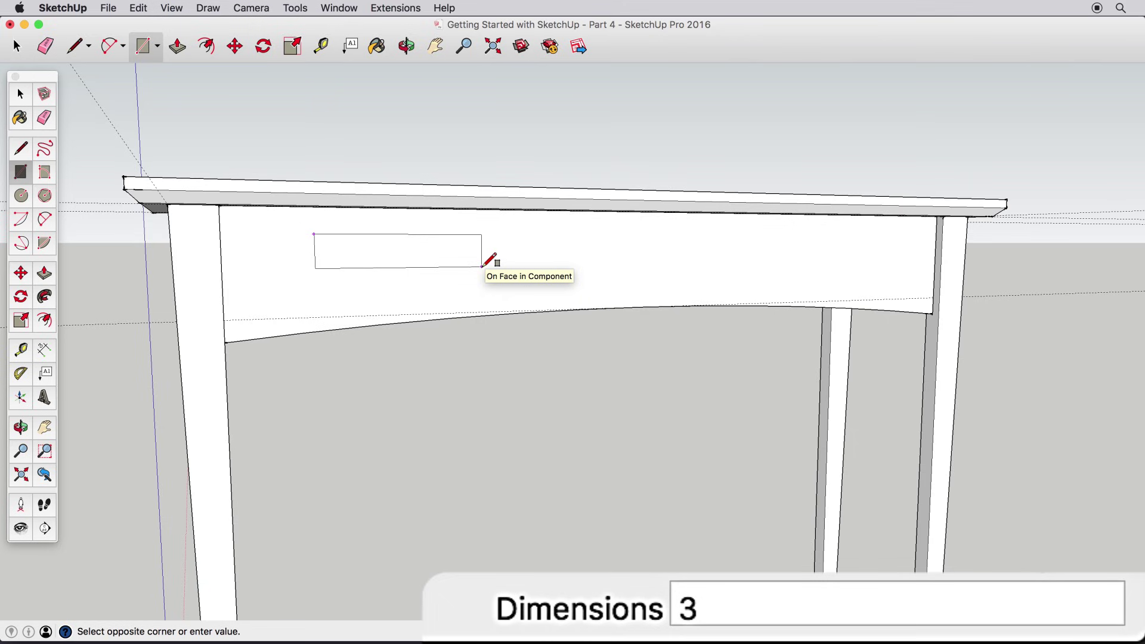
type("\",15")
key("Return")
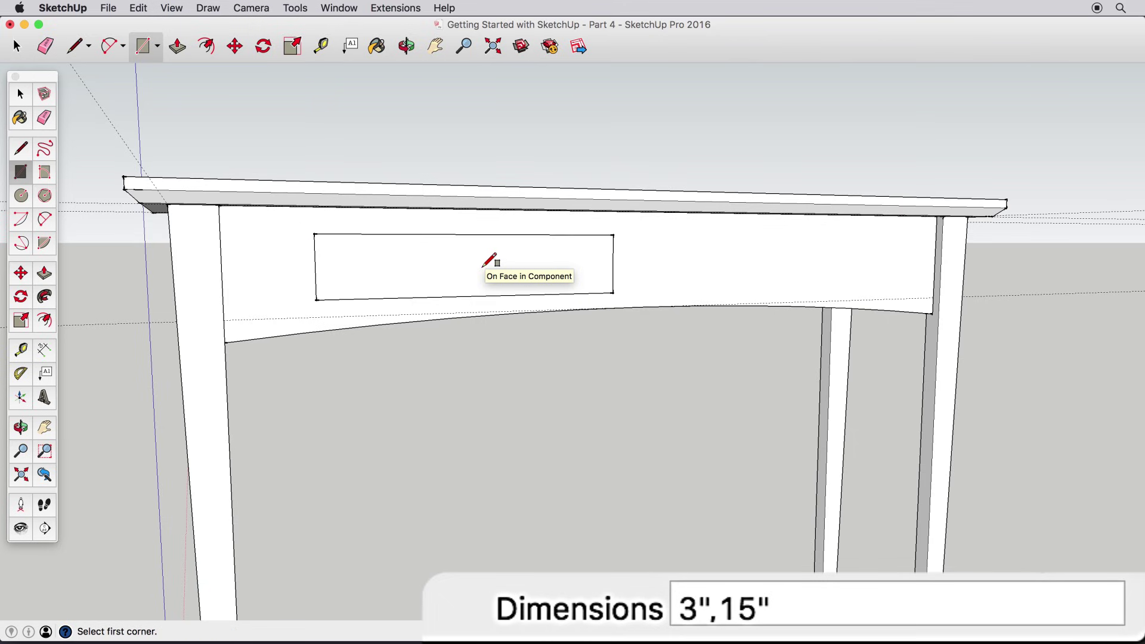
Step: Pull the rectangle out 1 inch to form the raised drawer front
left_click(45, 274)
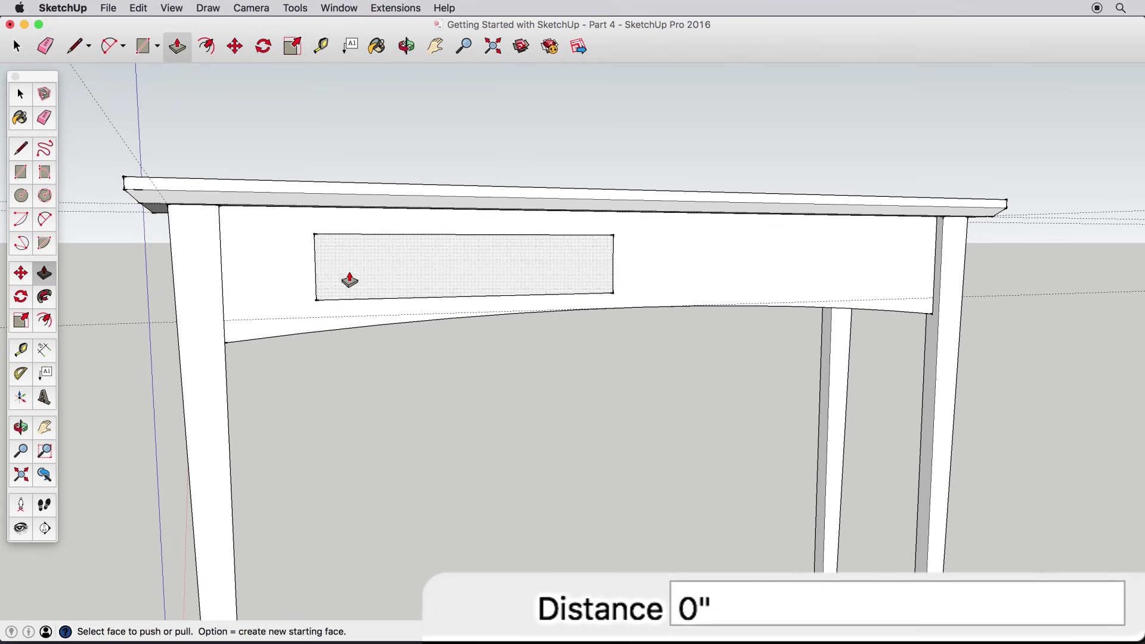
left_click(349, 276)
type("1\"")
key("Return")
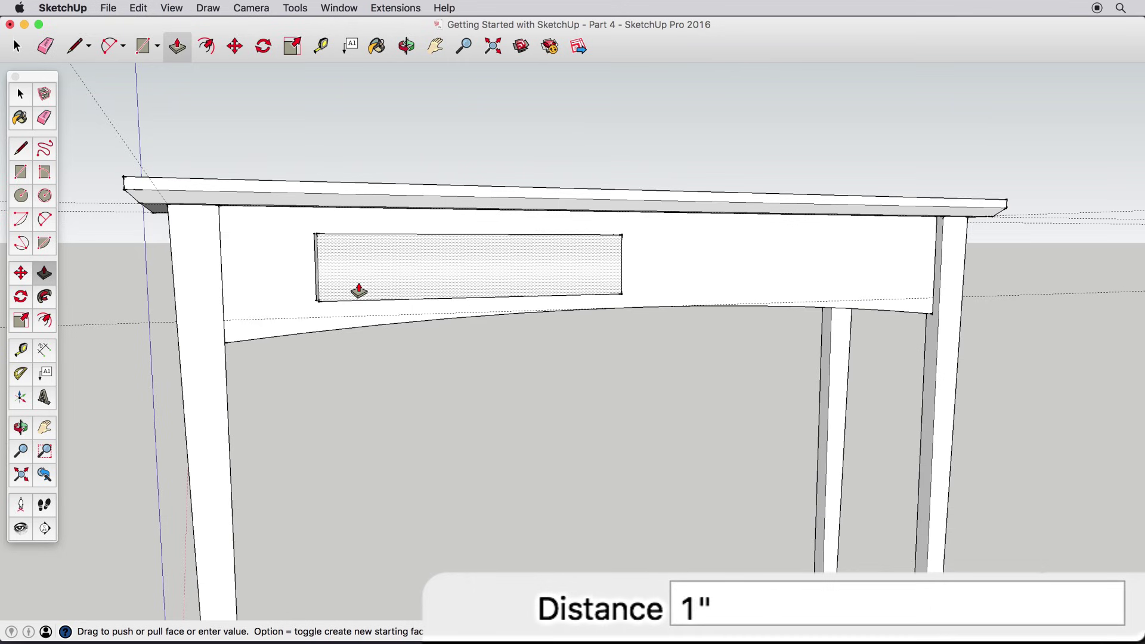
mouse_move(360, 286)
middle_mouse_down()
mouse_move(322, 294)
mouse_move(366, 314)
mouse_move(448, 307)
middle_mouse_up()
scroll(347, 307, "up", 5)
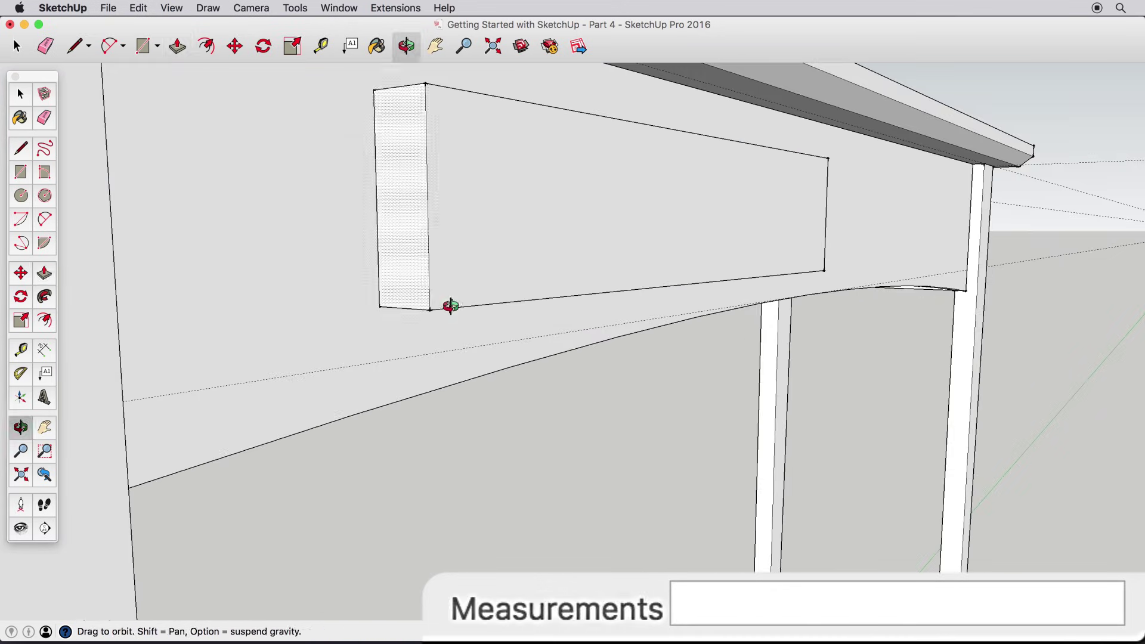
Step: Sweep a chamfer profile around the drawer front's face edges with Follow Me
left_click(21, 148)
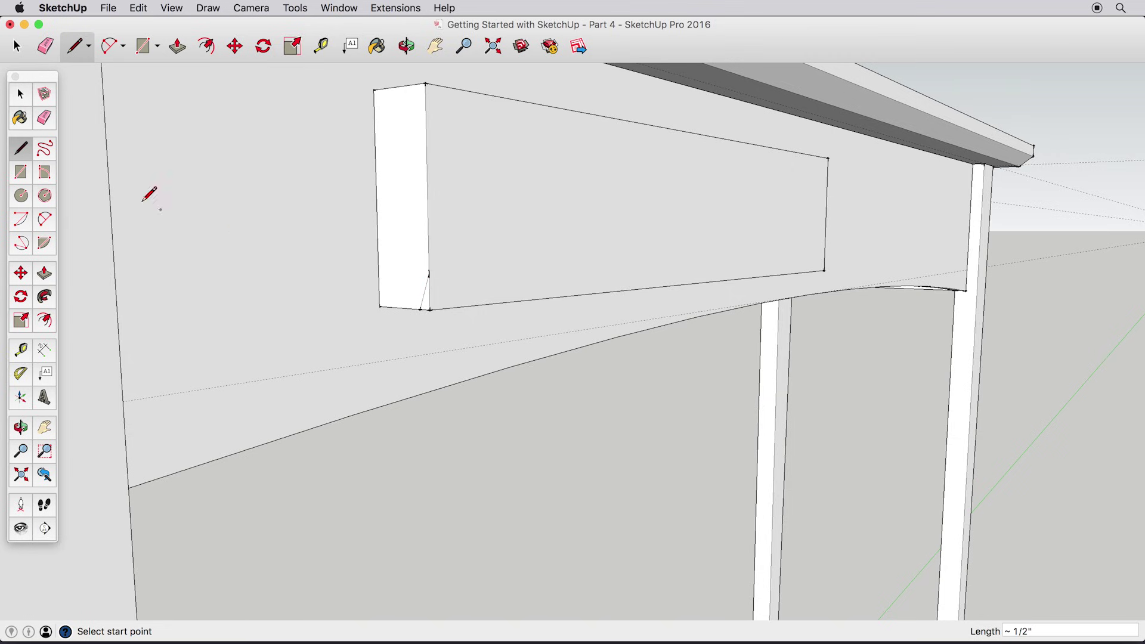
left_click(21, 94)
left_click(443, 193)
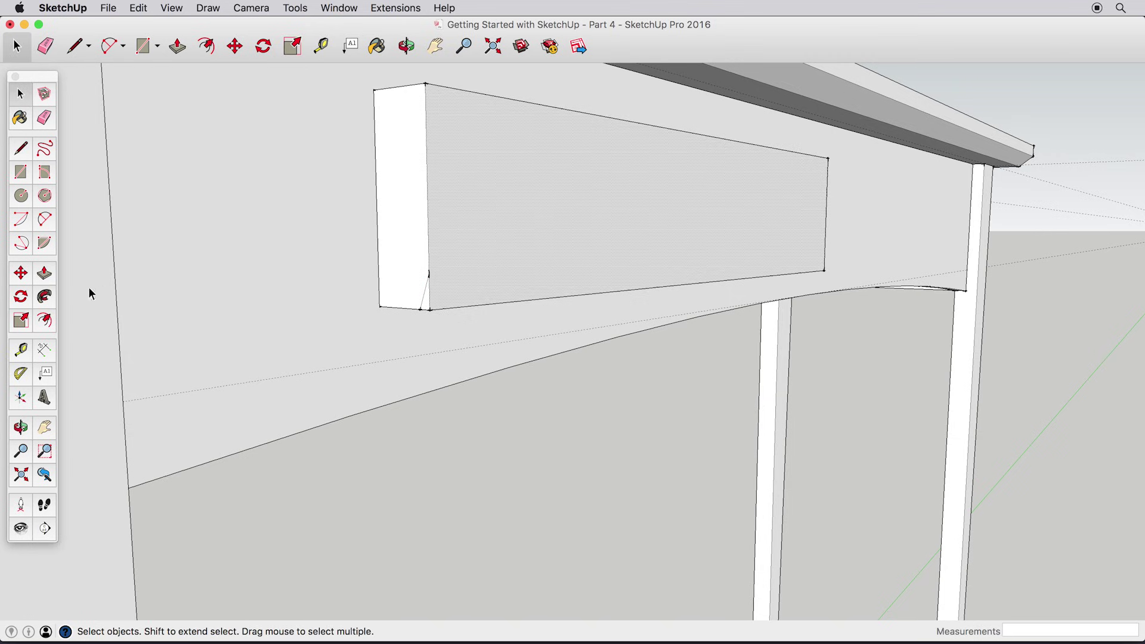
key("p")
left_click_drag(429, 307, 424, 300)
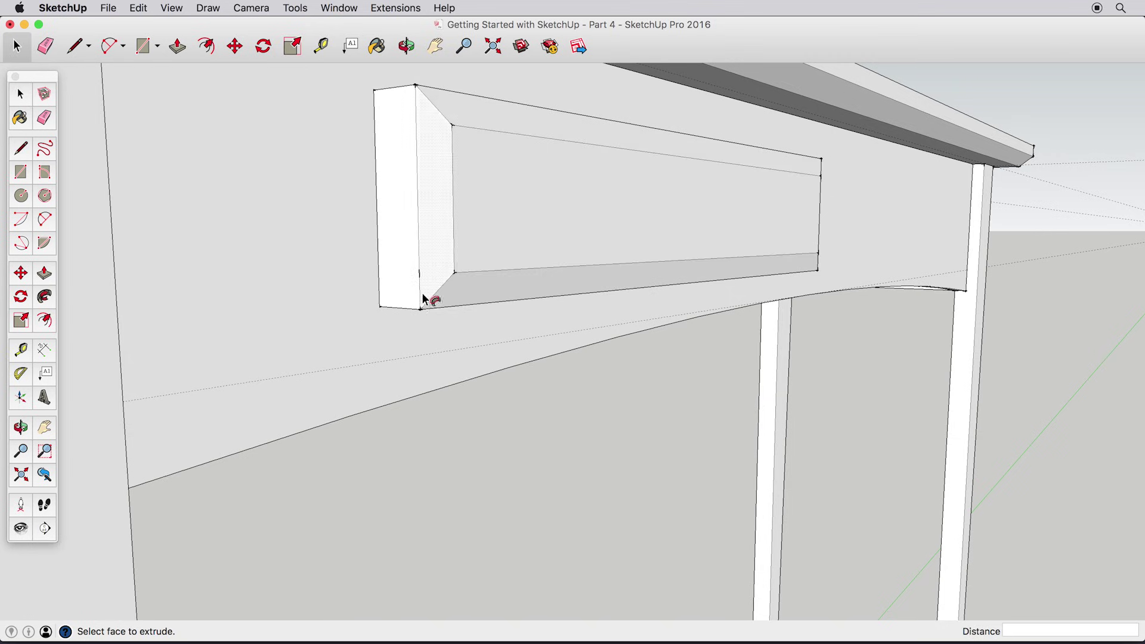
mouse_move(425, 300)
middle_mouse_down()
mouse_move(479, 273)
mouse_move(401, 258)
middle_mouse_up()
Step: Select the whole chamfered drawer front and show its context menu
key("space")
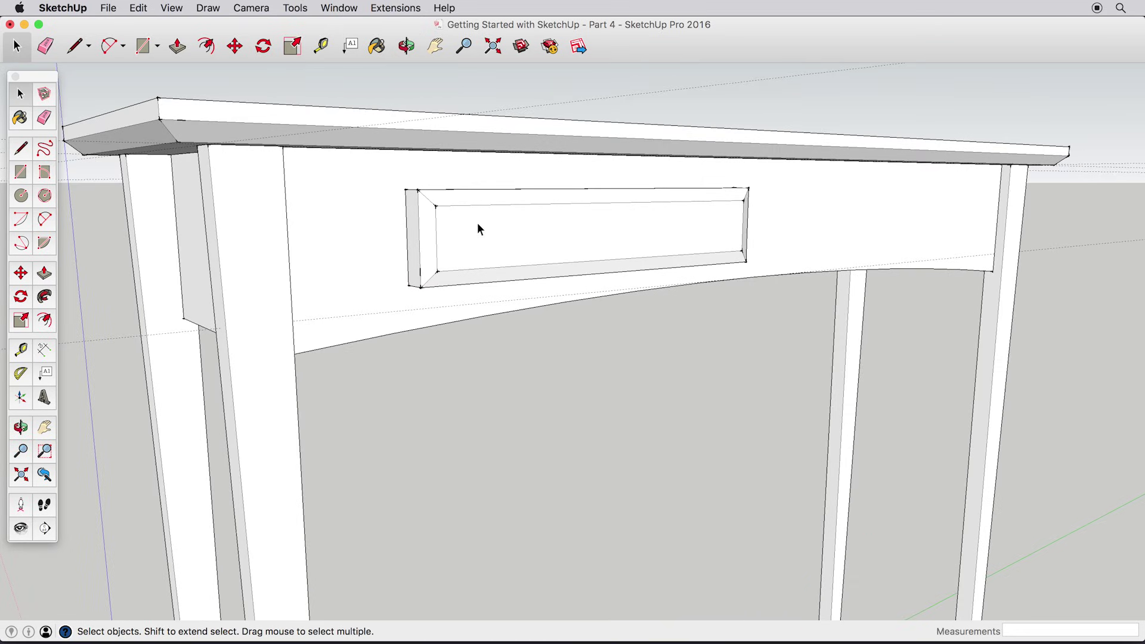
triple_click(478, 224)
right_click(478, 224)
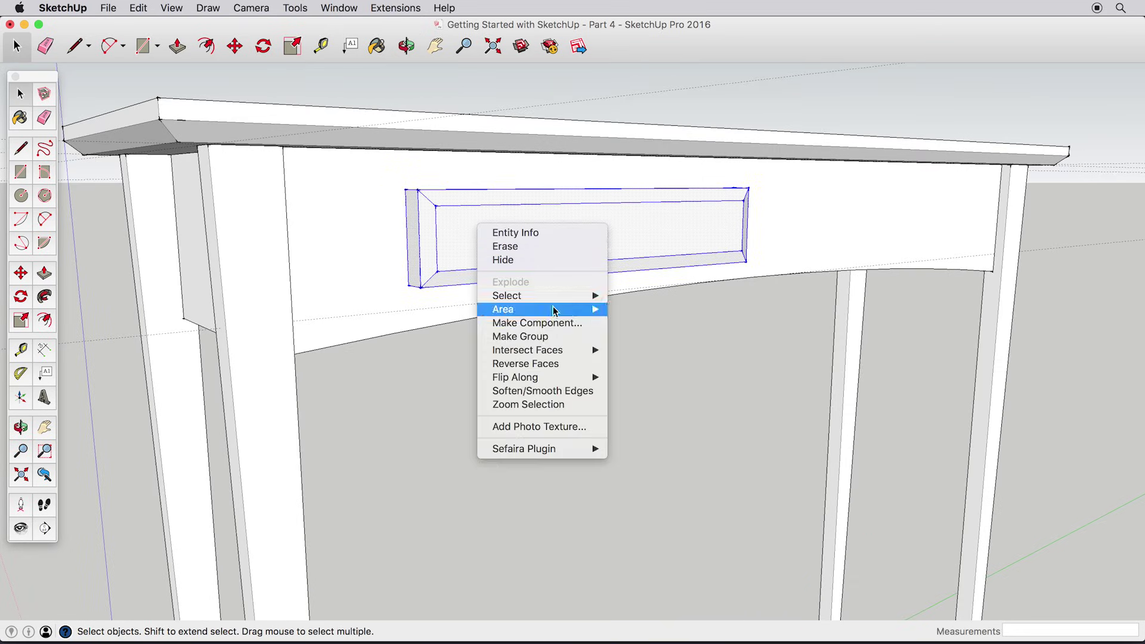
Step: Make the chamfered drawer front a component named 'drawer front'
left_click(582, 330)
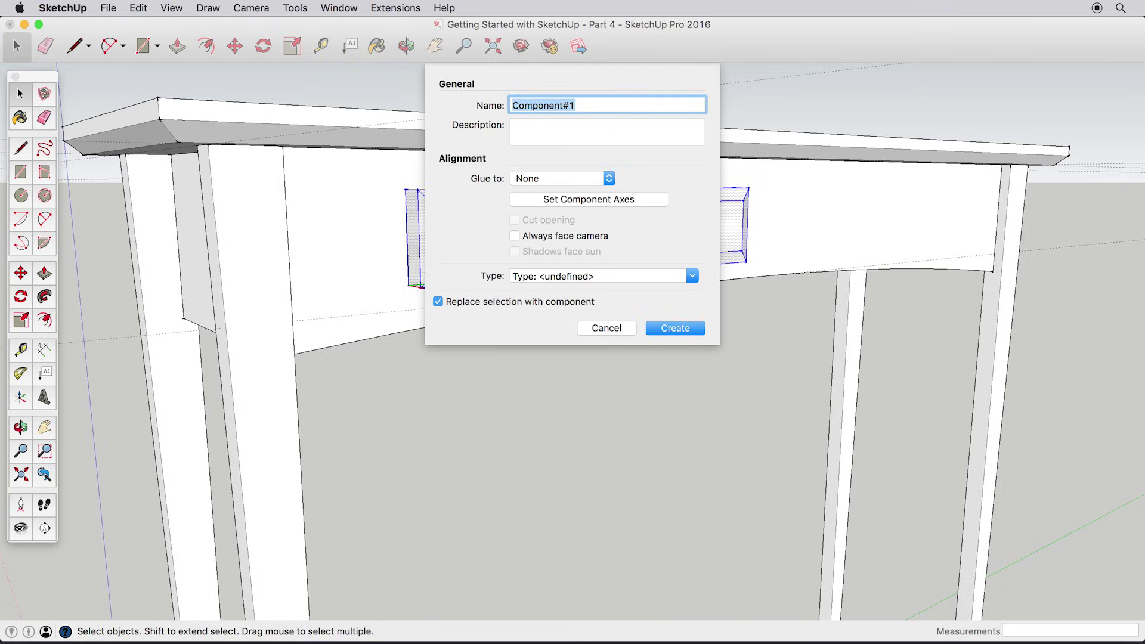
type("drawer front")
key("Return")
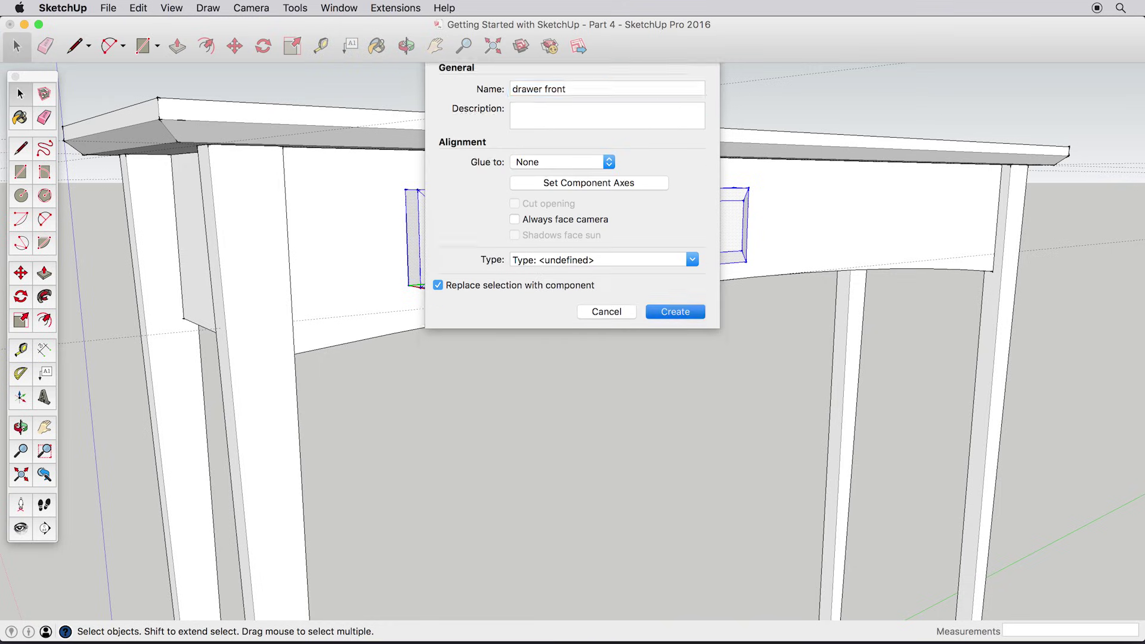
left_click(20, 348)
middle_click_drag(290, 261, 212, 240)
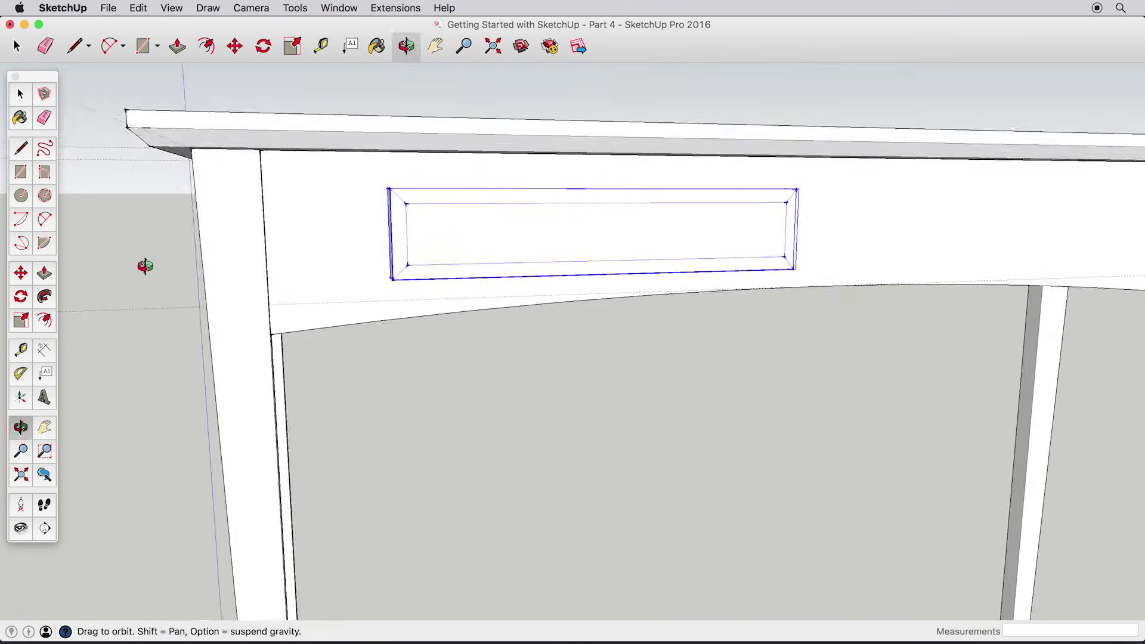
left_click(273, 234)
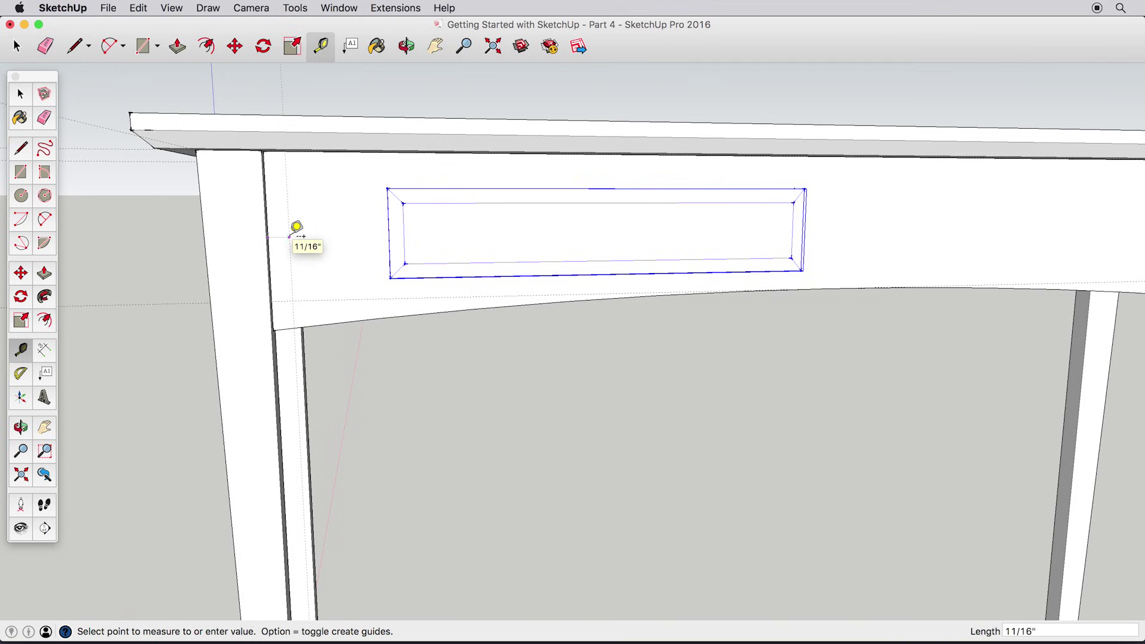
Step: Place a guide off the left leg and move the drawer front onto it
left_click(296, 227)
middle_click_drag(295, 225, 1107, 200)
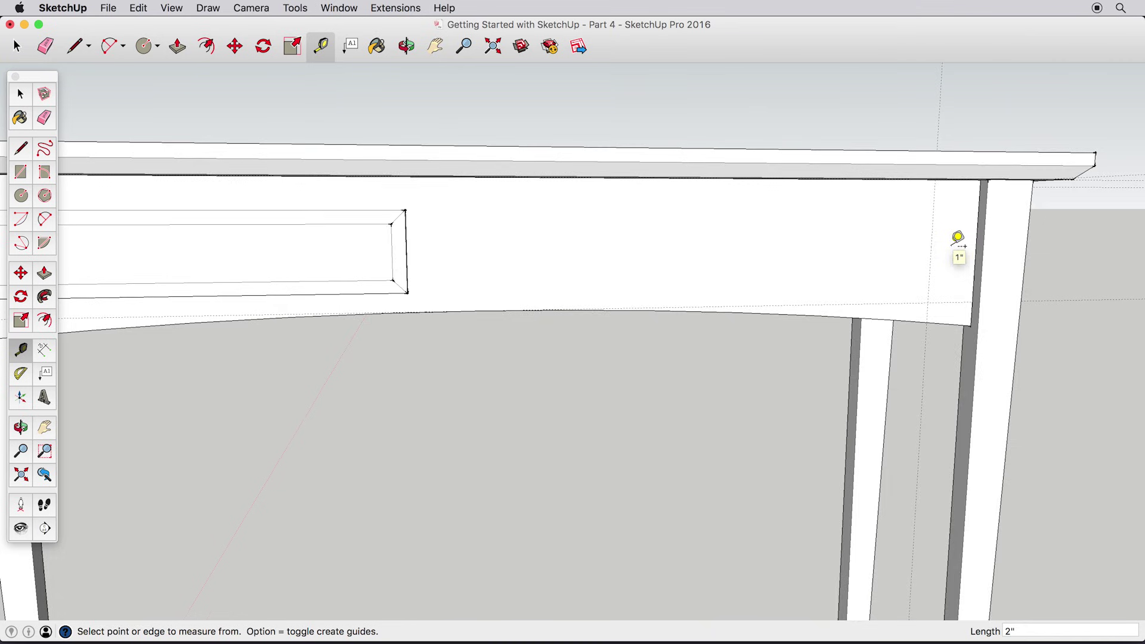
mouse_move(958, 248)
middle_mouse_down()
mouse_move(389, 273)
mouse_move(531, 230)
middle_mouse_up()
key("m")
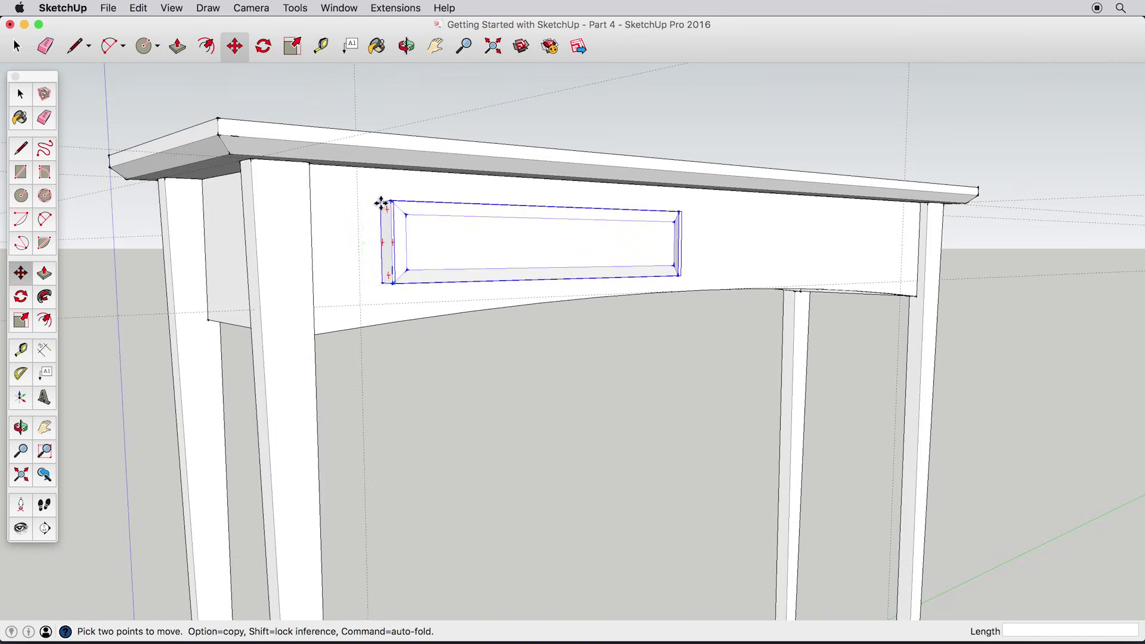
left_click(383, 200)
mouse_move(359, 200)
middle_mouse_down()
mouse_move(496, 218)
mouse_move(513, 233)
mouse_move(468, 238)
middle_mouse_up()
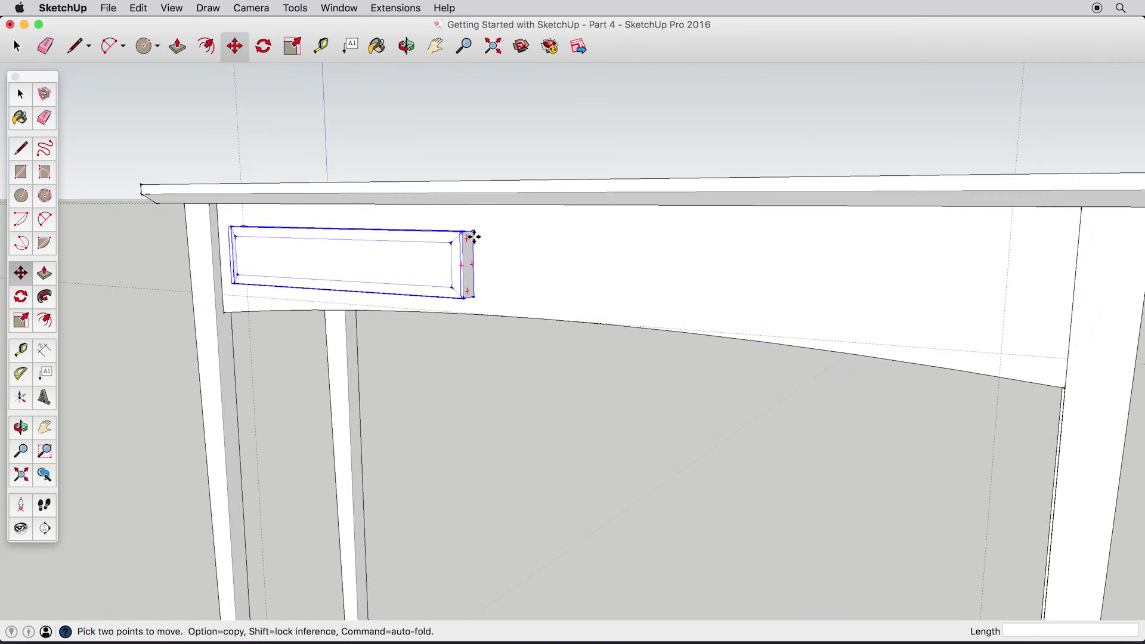
Step: Copy the drawer front to the apron's right side, then edit the left one
left_click(470, 236)
key("alt")
left_click(984, 244)
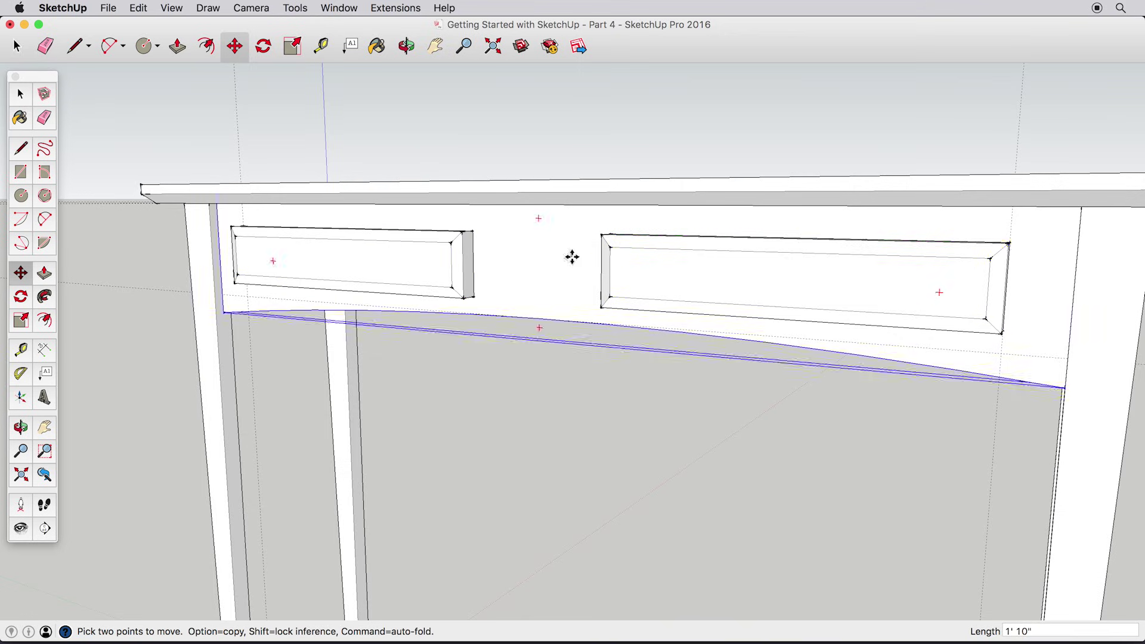
mouse_move(573, 256)
middle_mouse_down()
mouse_move(855, 236)
mouse_move(484, 302)
middle_mouse_up()
left_click(491, 266)
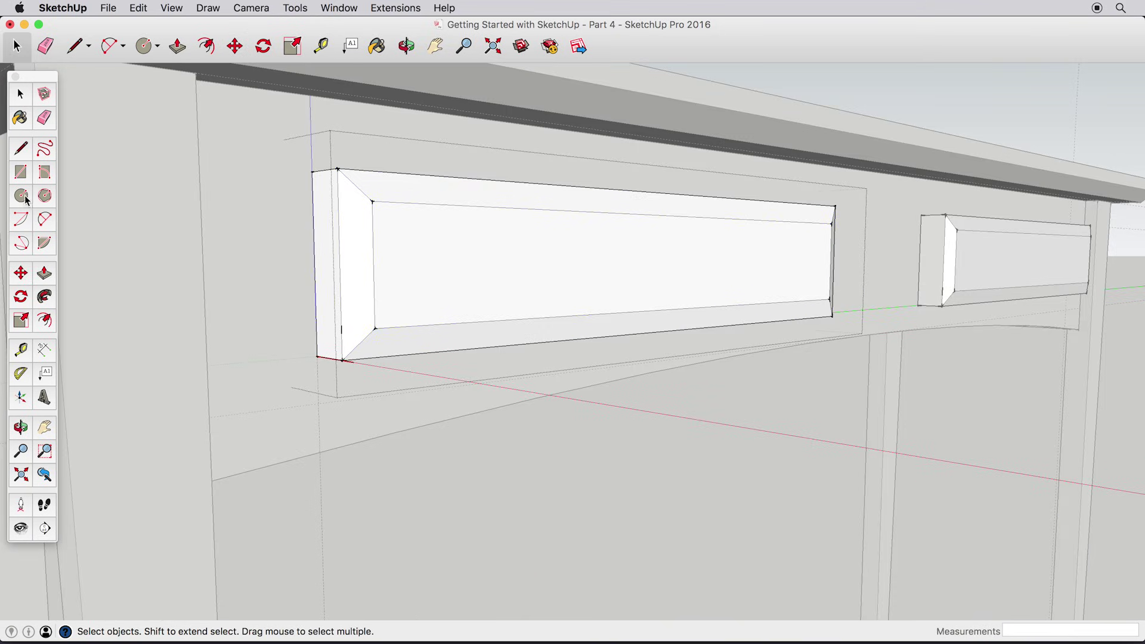
Step: Draw a circle at the drawer front's centre and pull it out 1/4 inch
left_click(21, 195)
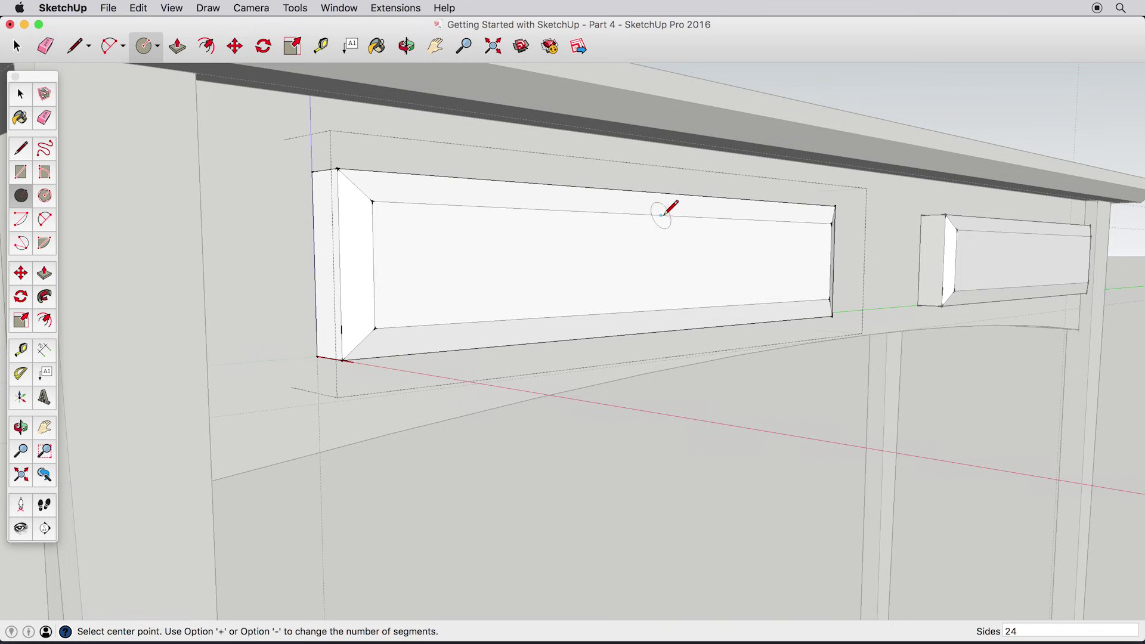
left_click(663, 258)
left_click(679, 249)
left_click(44, 273)
left_click(665, 277)
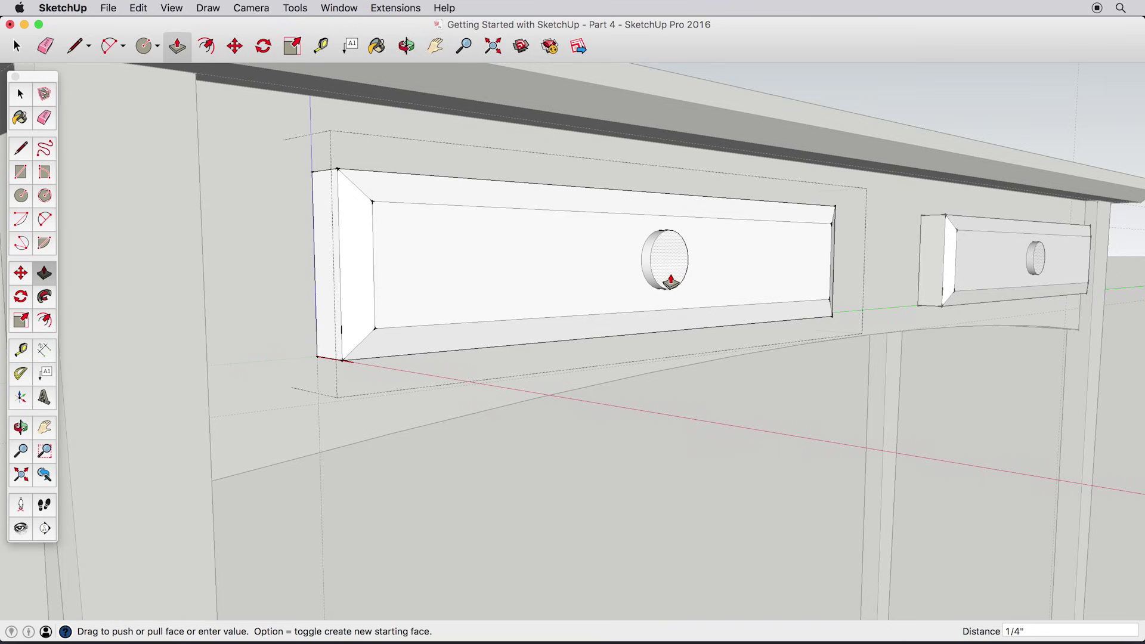
left_click(669, 281)
left_click(20, 93)
scroll(623, 507, "down", 3)
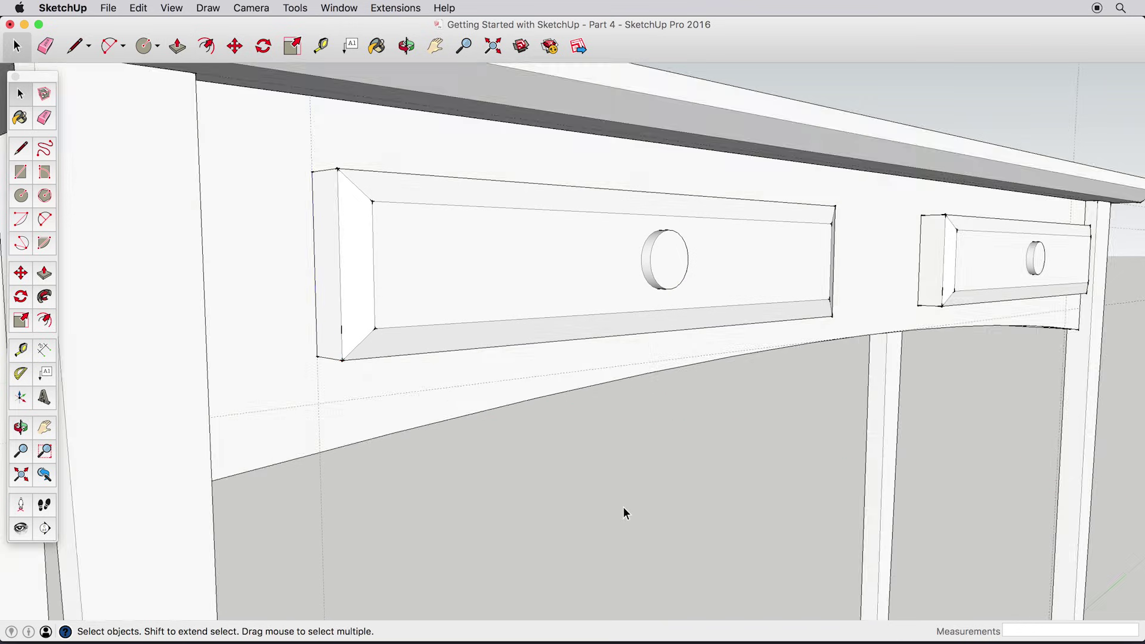
scroll(577, 469, "down", 5)
mouse_move(576, 469)
middle_mouse_down()
mouse_move(484, 362)
mouse_move(473, 287)
mouse_move(486, 319)
mouse_move(512, 274)
middle_mouse_up()
Step: Delete all guides with Edit > Delete Guides and review the finished console table from several angles
left_click(108, 7)
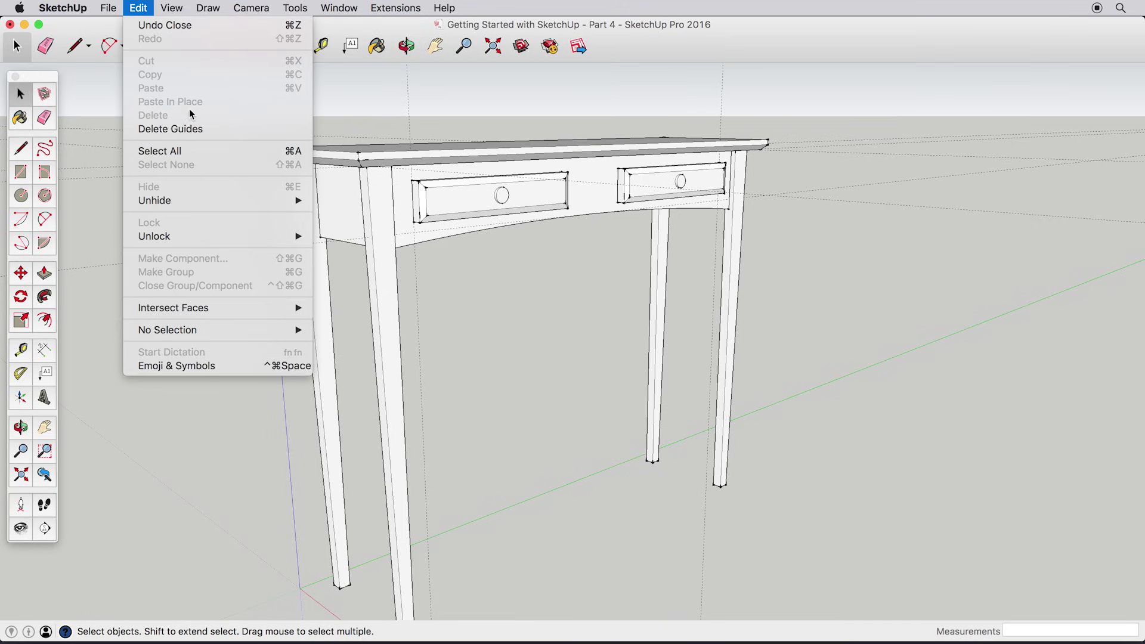
left_click(195, 129)
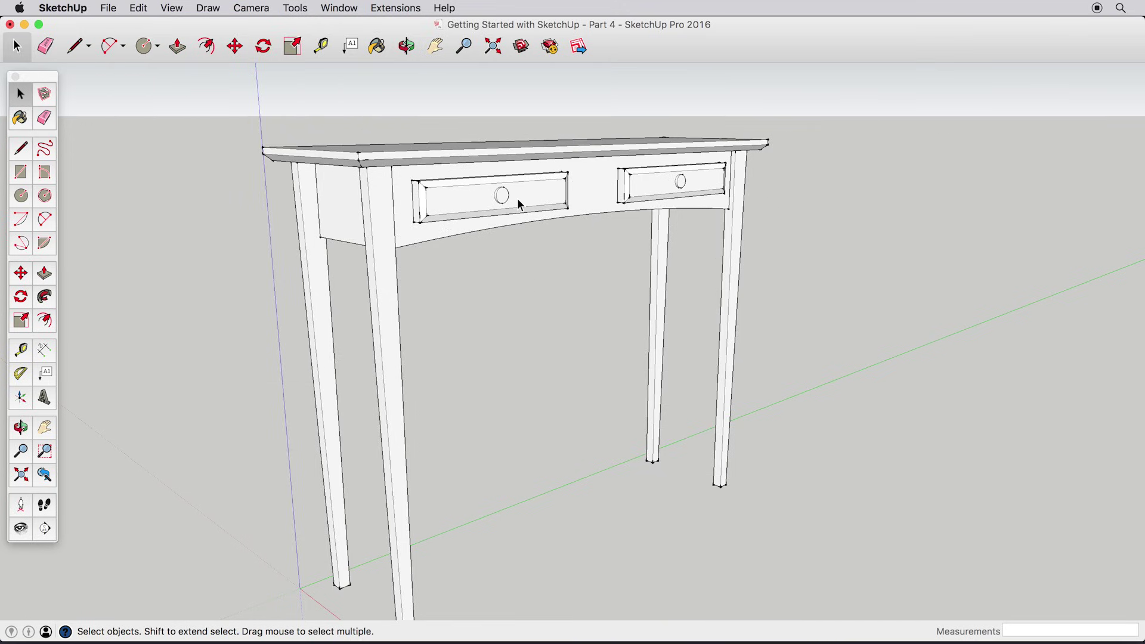
mouse_move(518, 202)
middle_mouse_down()
mouse_move(474, 266)
mouse_move(450, 179)
middle_mouse_up()
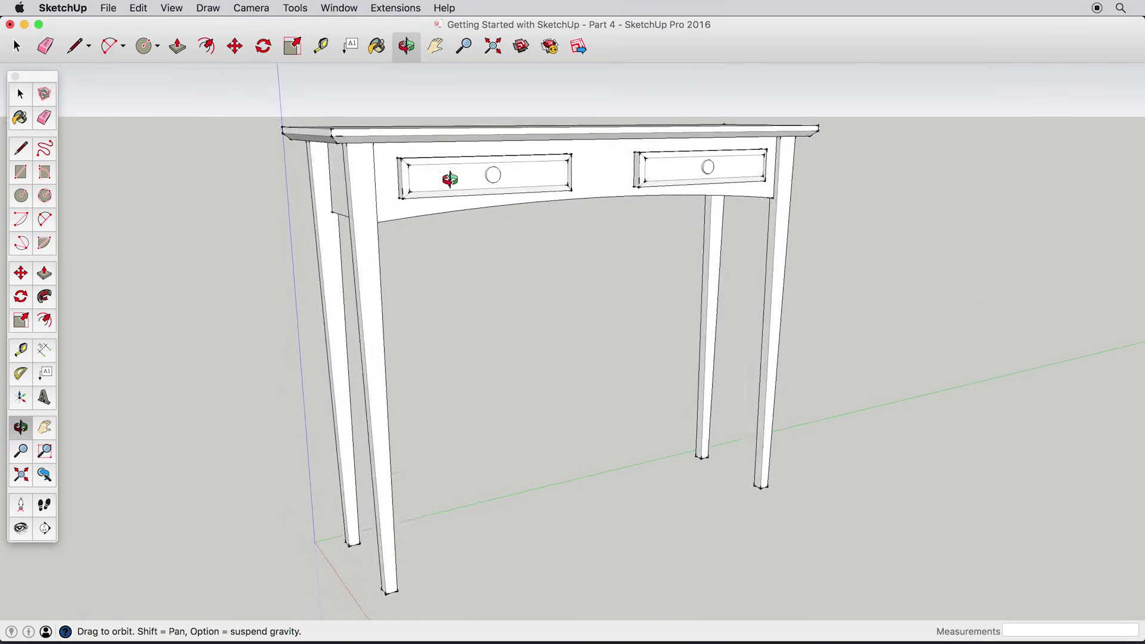
mouse_move(450, 179)
left_mouse_down()
mouse_move(256, 182)
mouse_move(297, 190)
left_mouse_up()
mouse_move(297, 190)
middle_mouse_down()
mouse_move(394, 179)
mouse_move(490, 198)
middle_mouse_up()
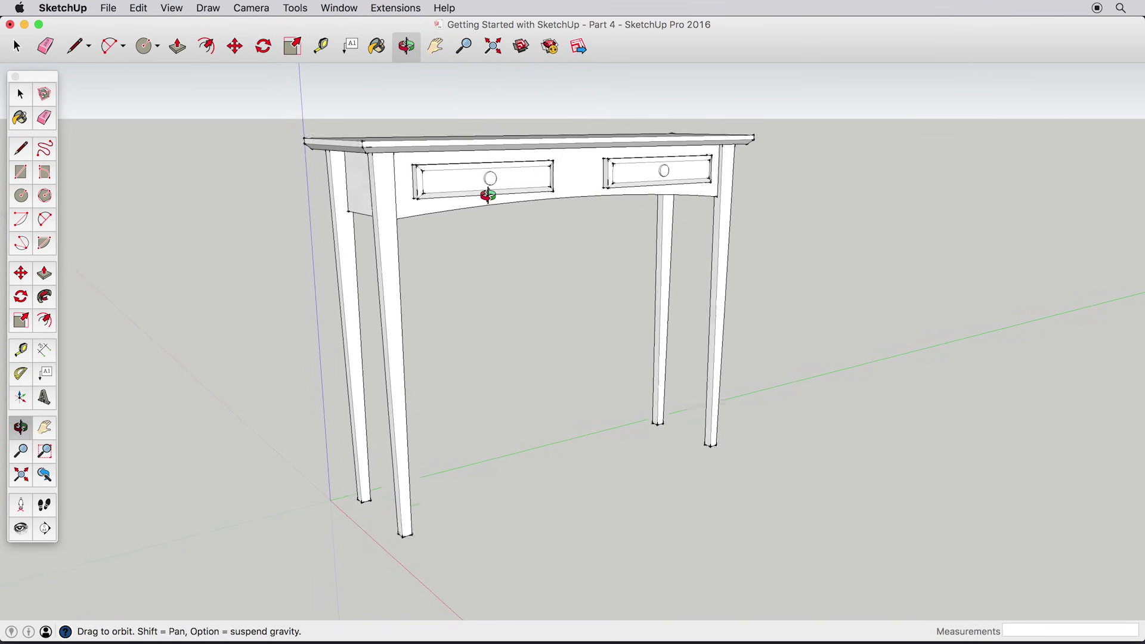
mouse_move(490, 203)
middle_mouse_down()
mouse_move(409, 180)
mouse_move(251, 185)
mouse_move(450, 179)
mouse_move(465, 184)
mouse_move(457, 199)
mouse_move(517, 198)
middle_mouse_up()
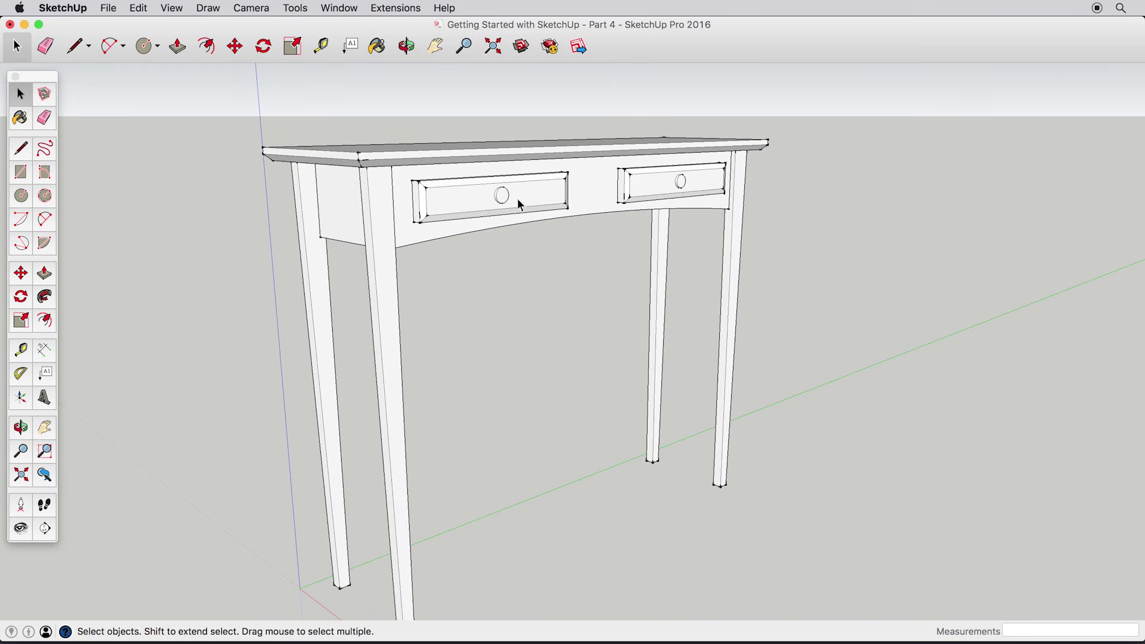